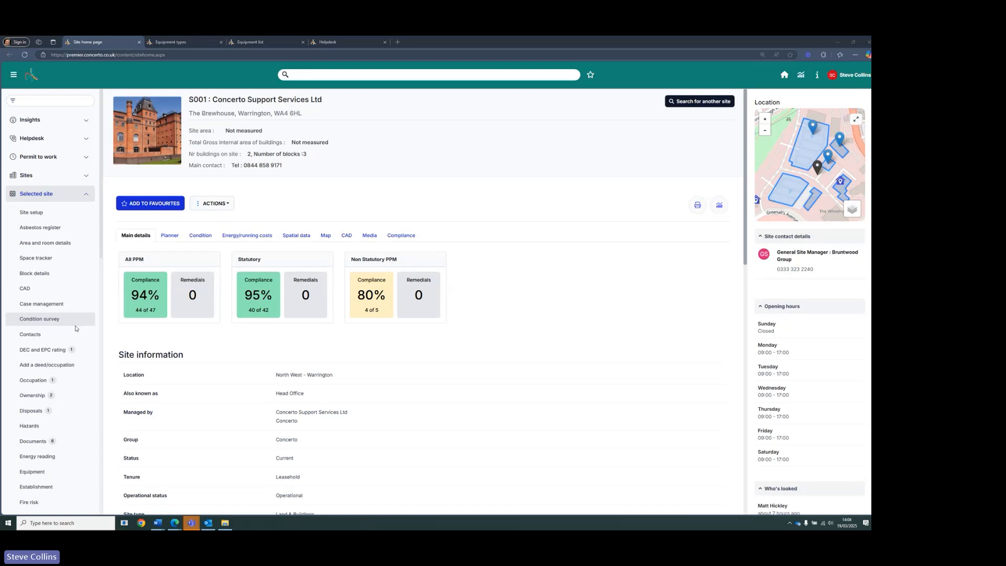
- Open the selected site's opening hours page
scroll(75, 329, "down", 6)
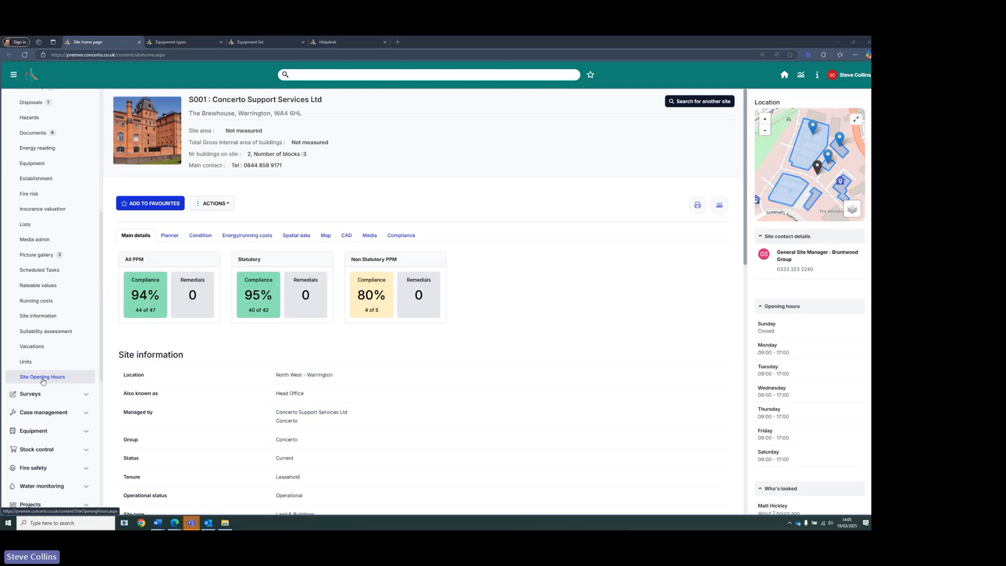
left_click(42, 378)
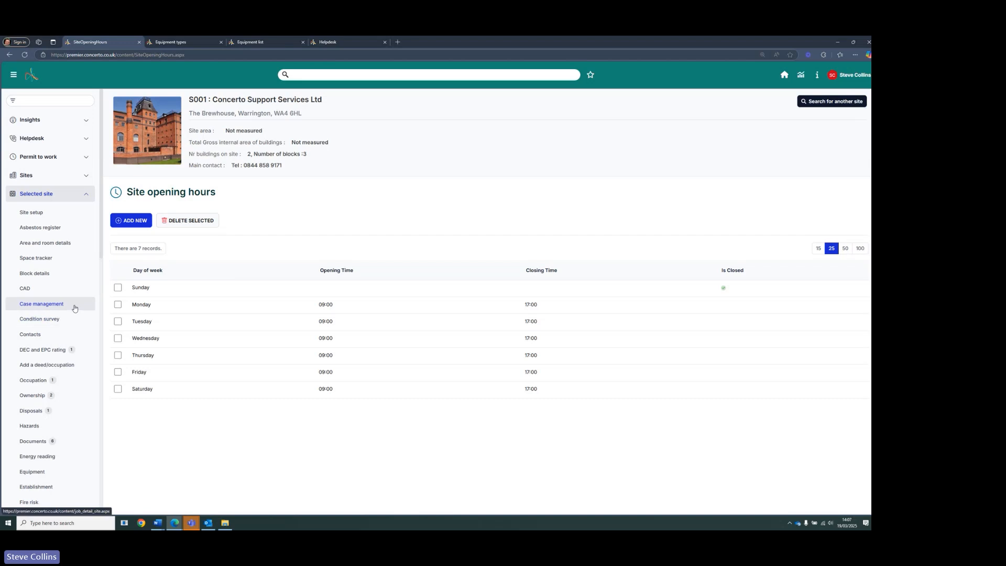
- Open the Gas-fired boilers equipment type and examine its Show availability status setting
left_click(46, 217)
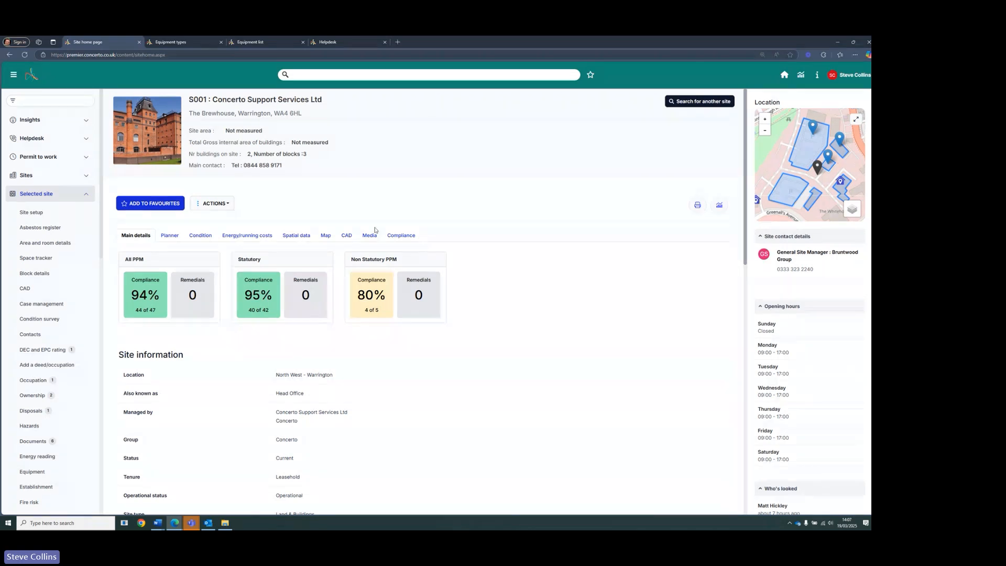
left_click(173, 42)
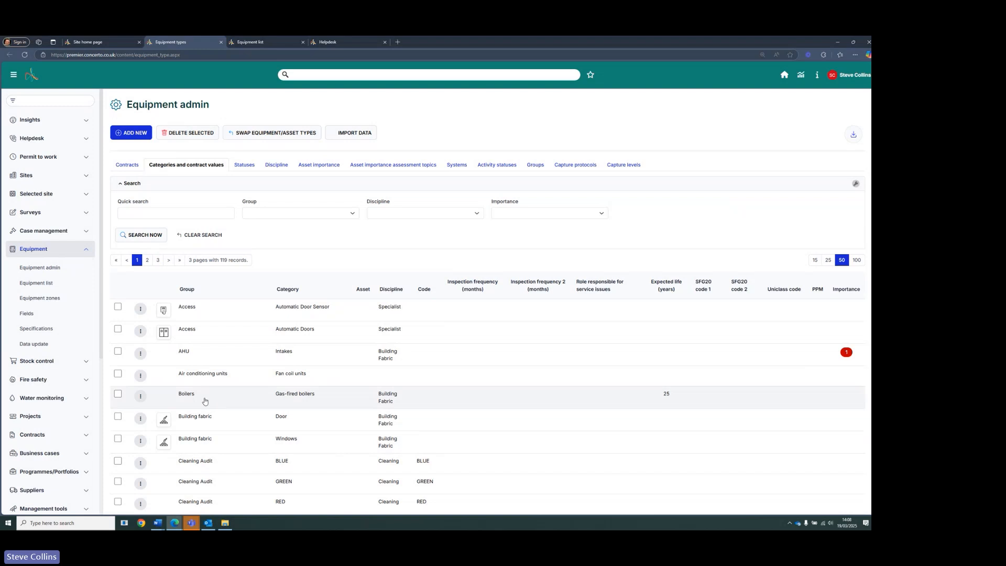
left_click(249, 400)
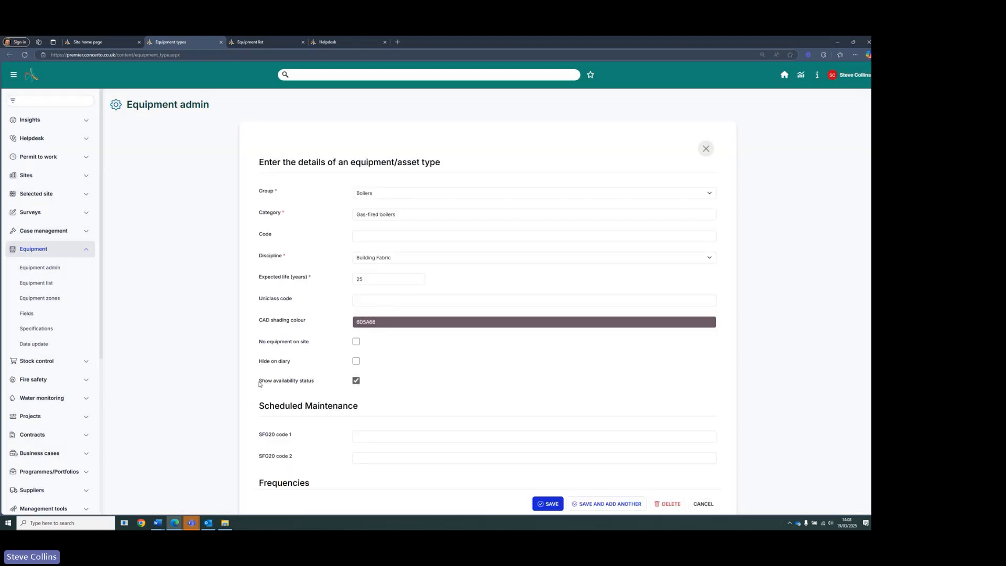
left_click_drag(258, 382, 314, 385)
left_click(192, 344)
- Open the gas-fired boilers asset record in the equipment list and review its site details
left_click(50, 283)
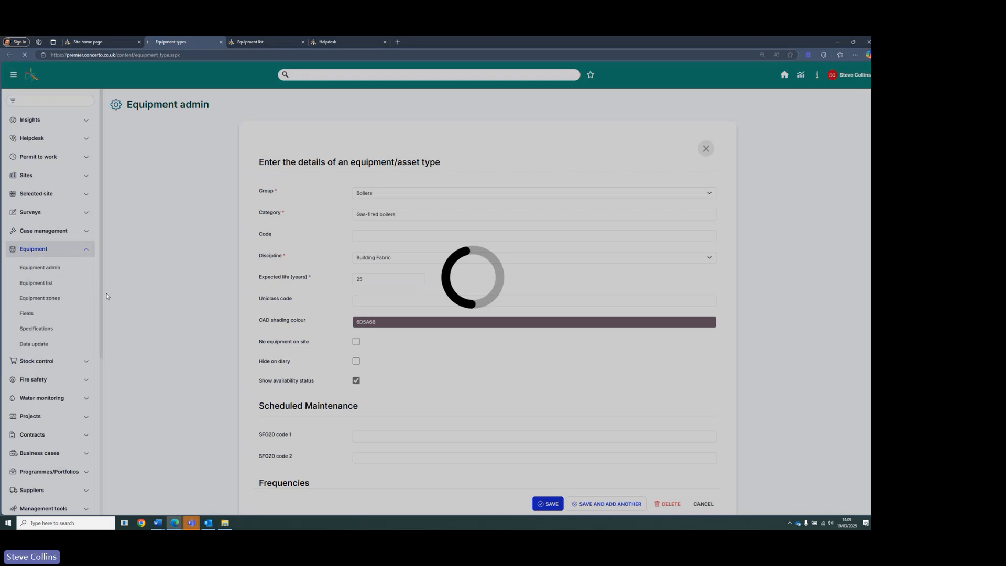
left_click(251, 43)
left_click(221, 44)
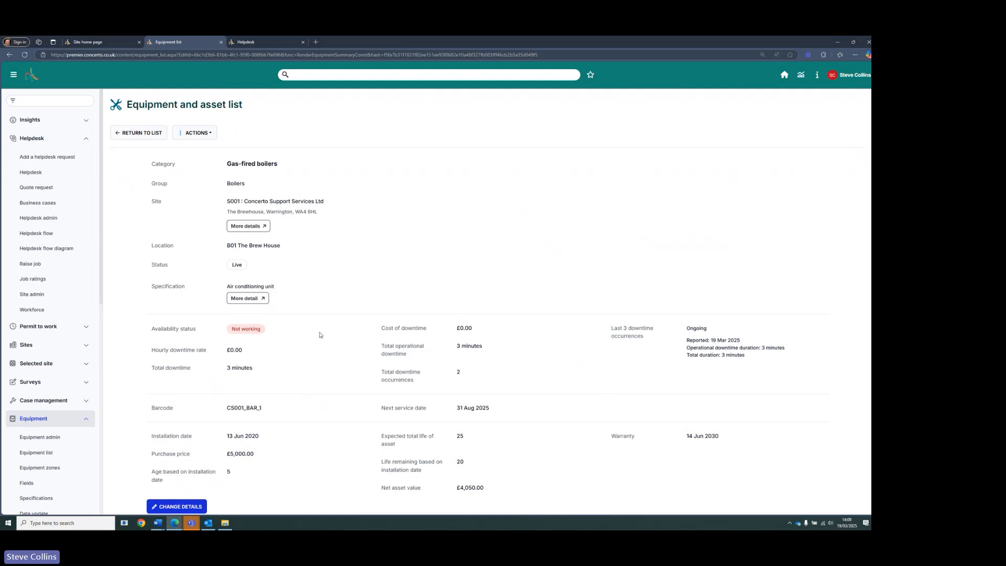
left_click_drag(227, 201, 349, 209)
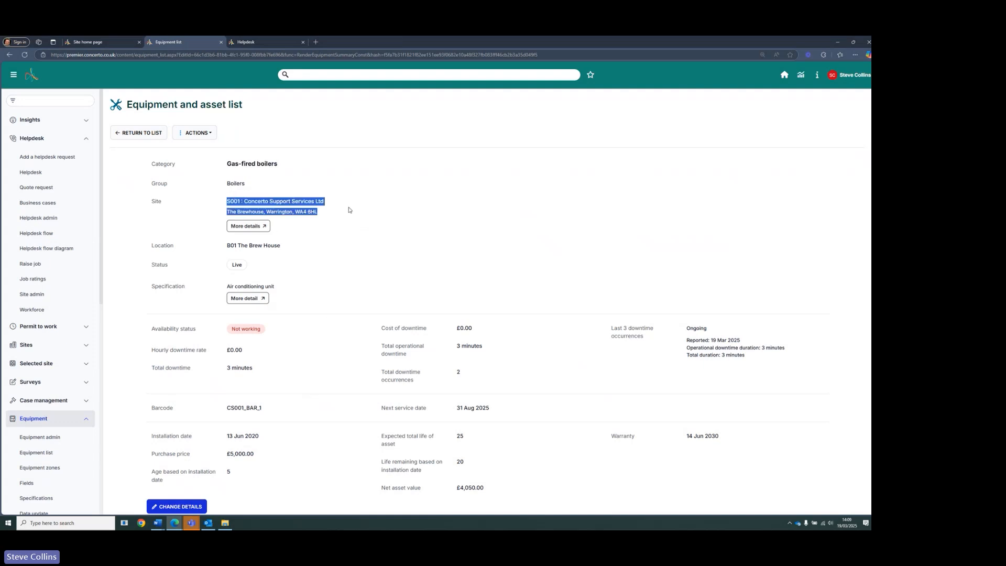
left_click(424, 248)
scroll(315, 273, "down", 1)
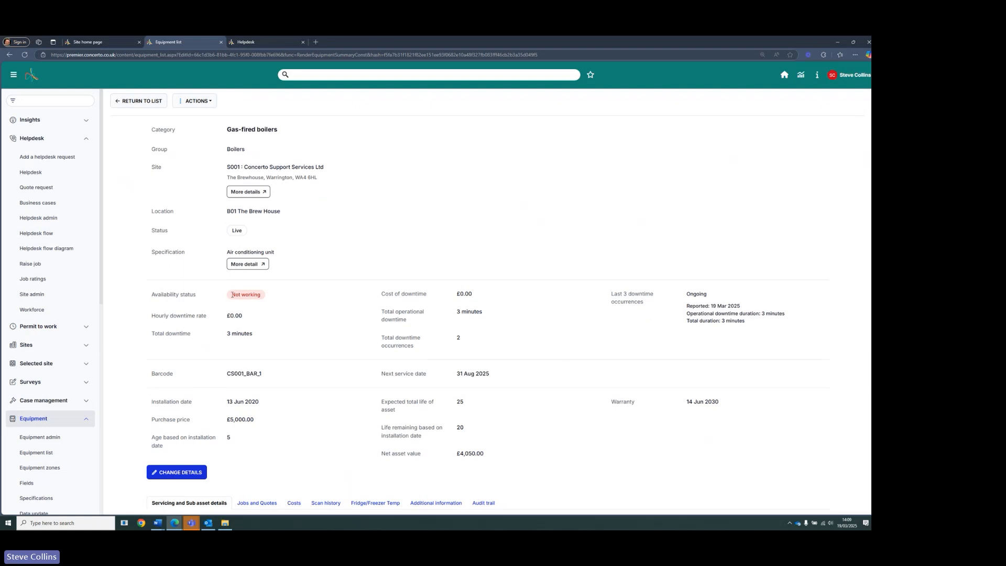
- Review the asset's availability status and total downtime figures
left_click_drag(229, 295, 265, 297)
left_click(270, 330)
left_click_drag(229, 334, 290, 338)
left_click(546, 344)
scroll(579, 336, "down", 2)
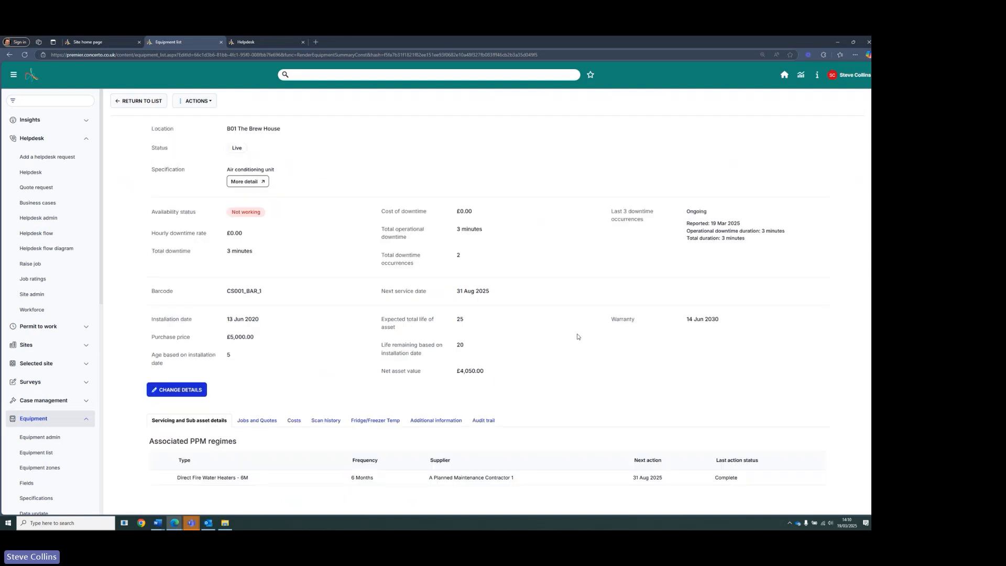
- Open job 00007694 from the asset's Jobs and Quotes tab and review the job's details
left_click(260, 421)
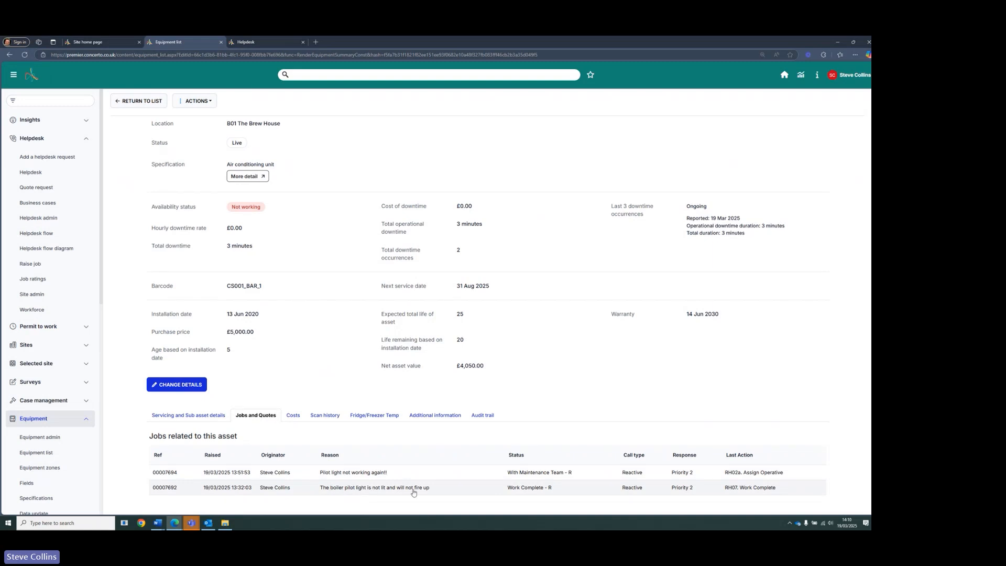
left_click(354, 474)
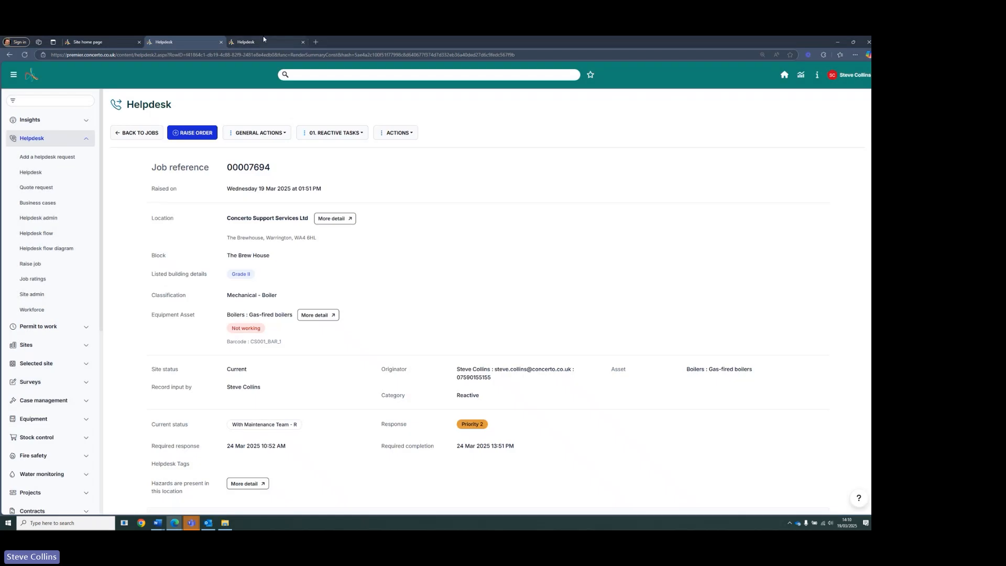
left_click(264, 39)
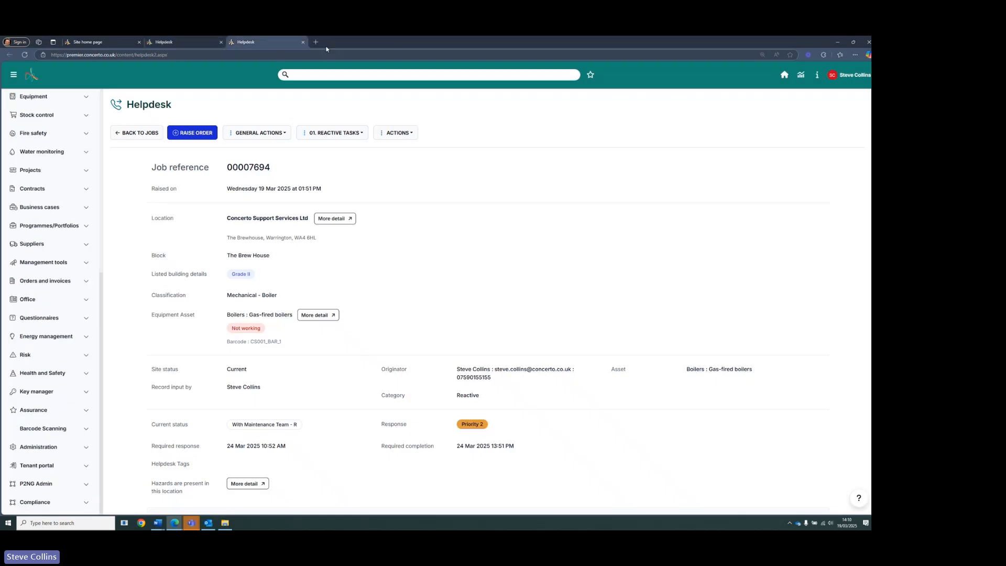
left_click(303, 42)
scroll(290, 228, "down", 3)
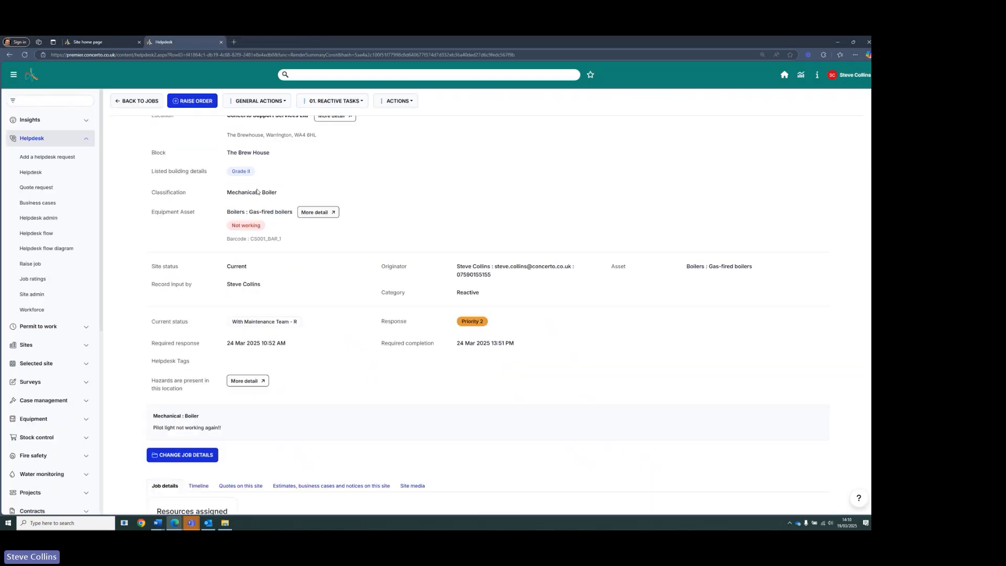
scroll(302, 294, "down", 3)
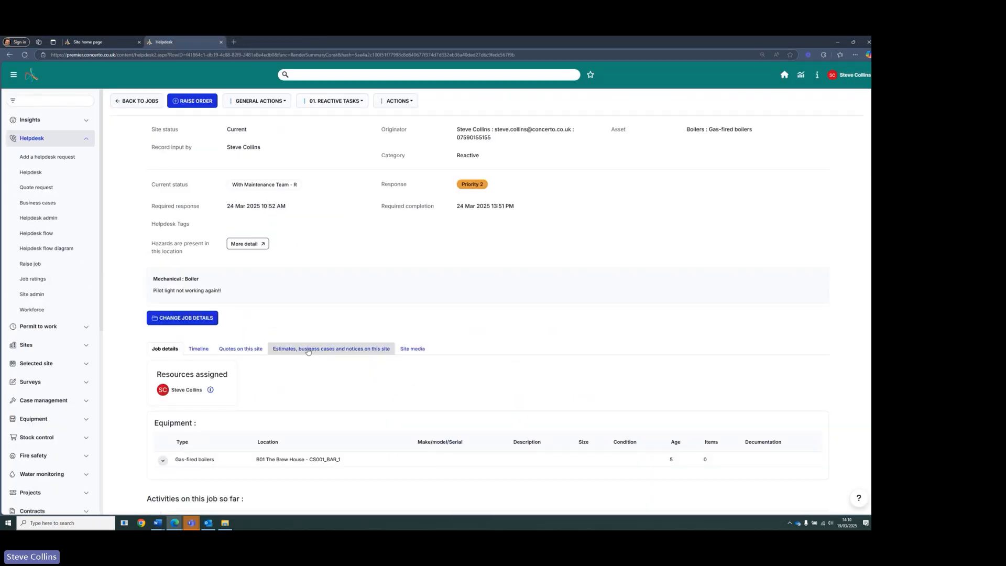
scroll(293, 341, "up", 4)
scroll(281, 334, "up", 2)
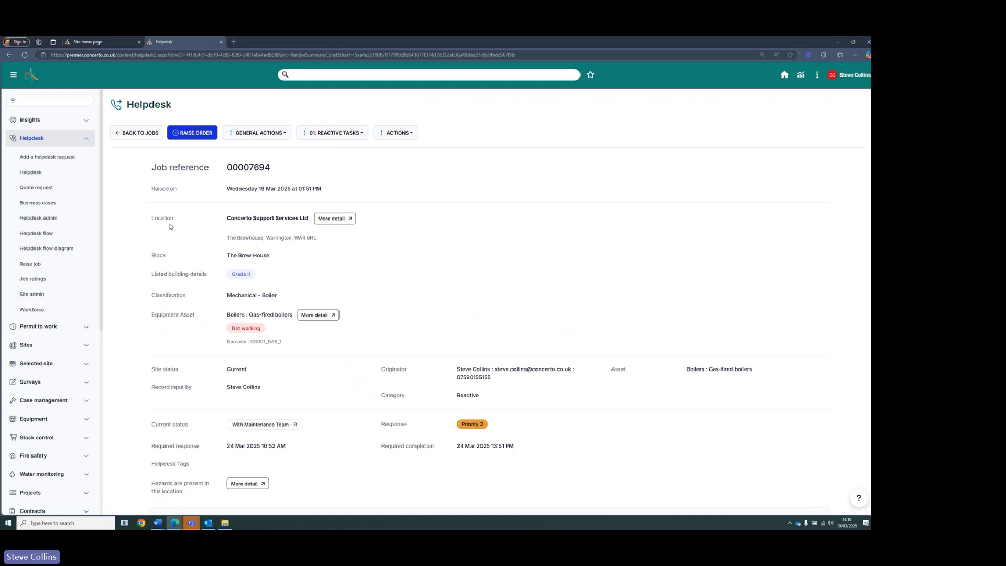
- Open Helpdesk admin in a new tab and filter the Actions diagram to Mobile device actions
right_click(44, 219)
left_click(62, 225)
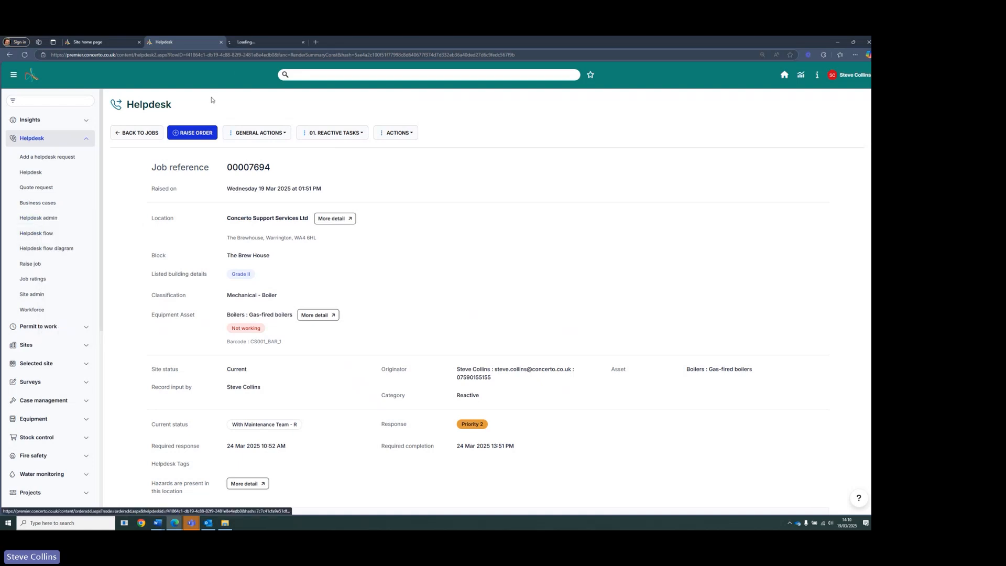
left_click(257, 42)
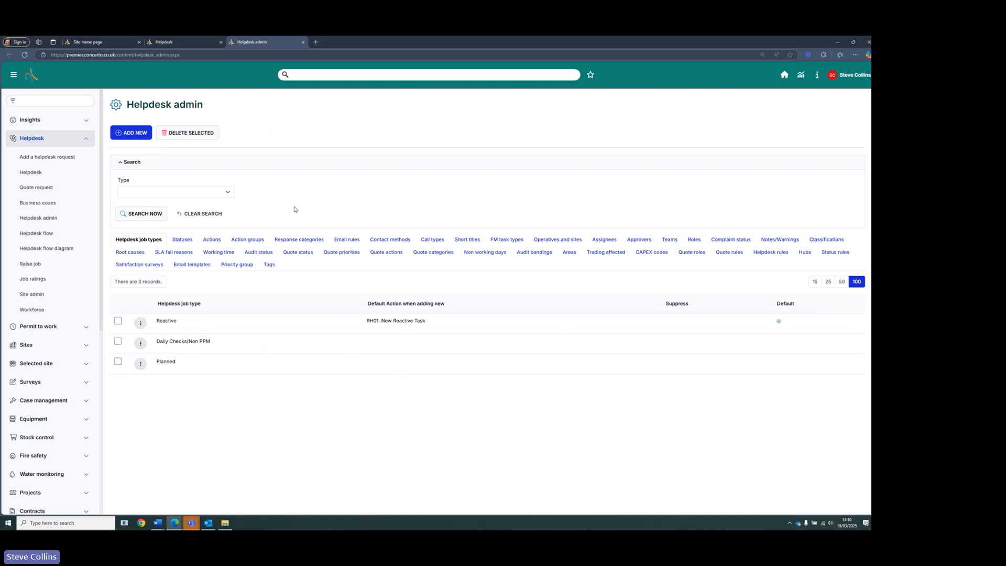
left_click(207, 243)
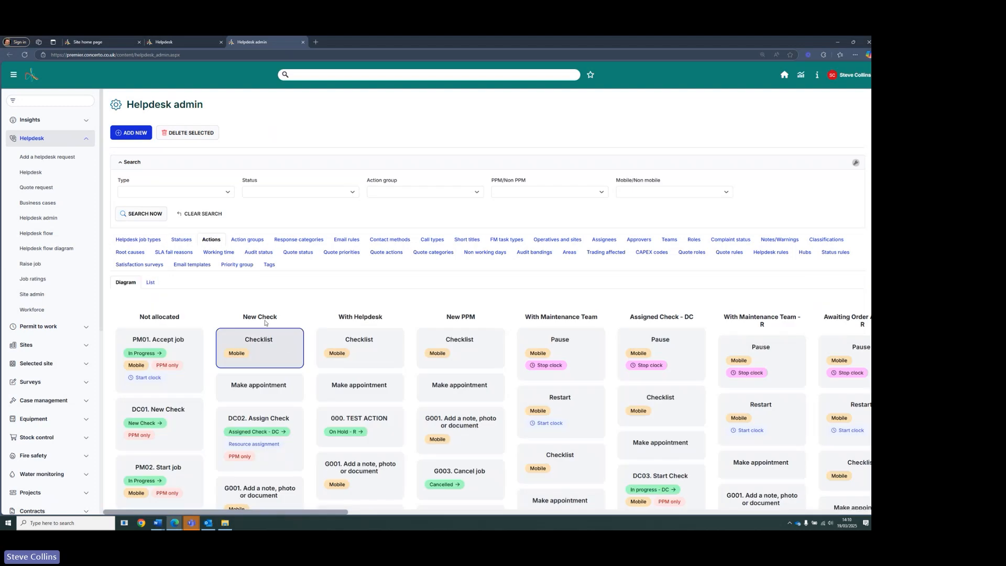
left_click(681, 192)
left_click(661, 211)
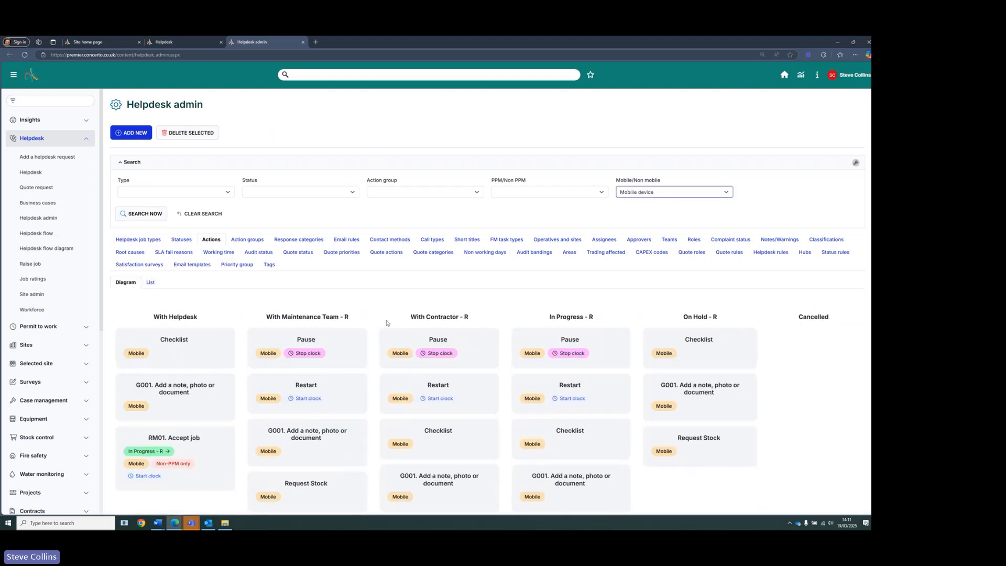
- Open the RH07. Work Complete action's edit form
scroll(490, 287, "down", 2)
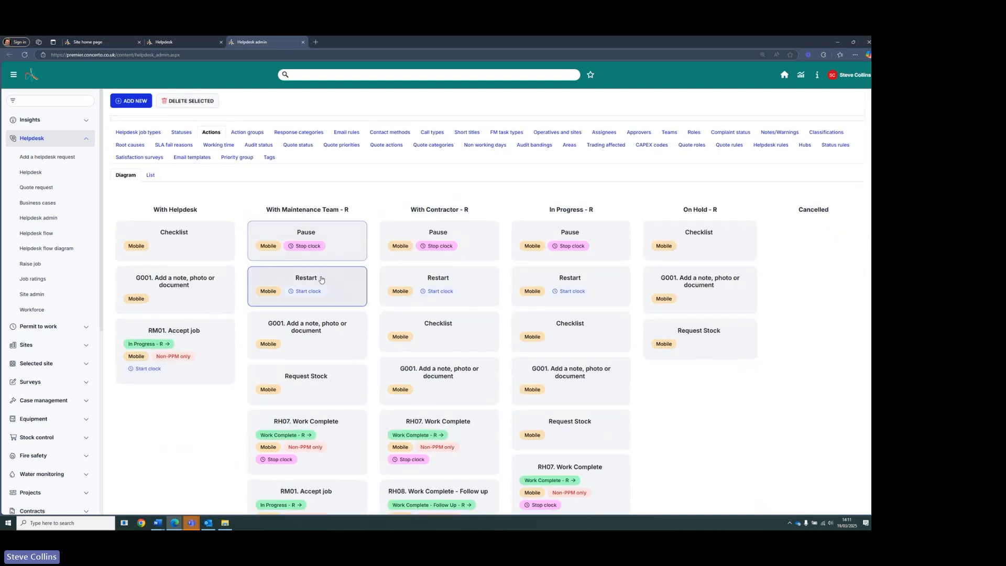
scroll(325, 294, "down", 2)
left_click(343, 324)
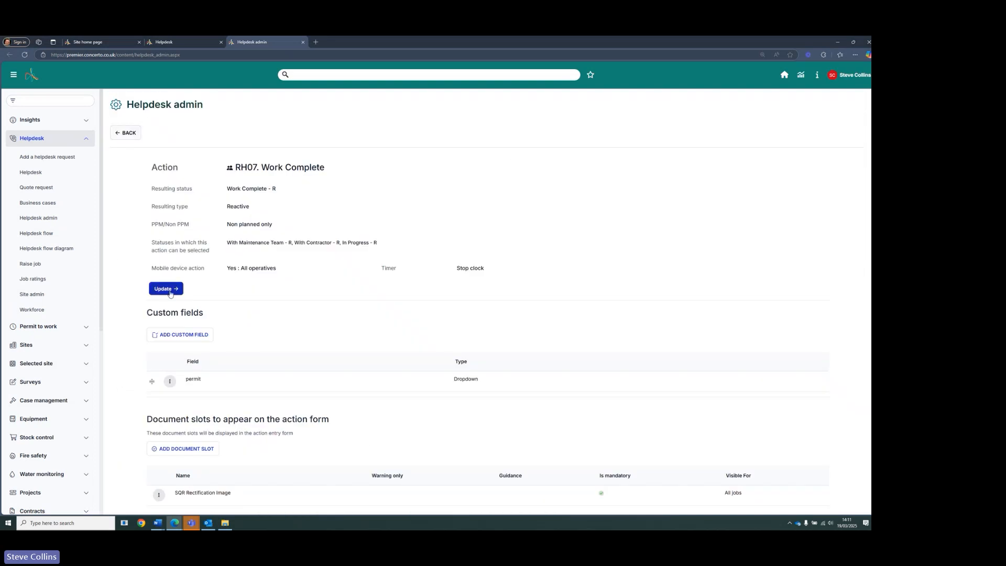
left_click(170, 289)
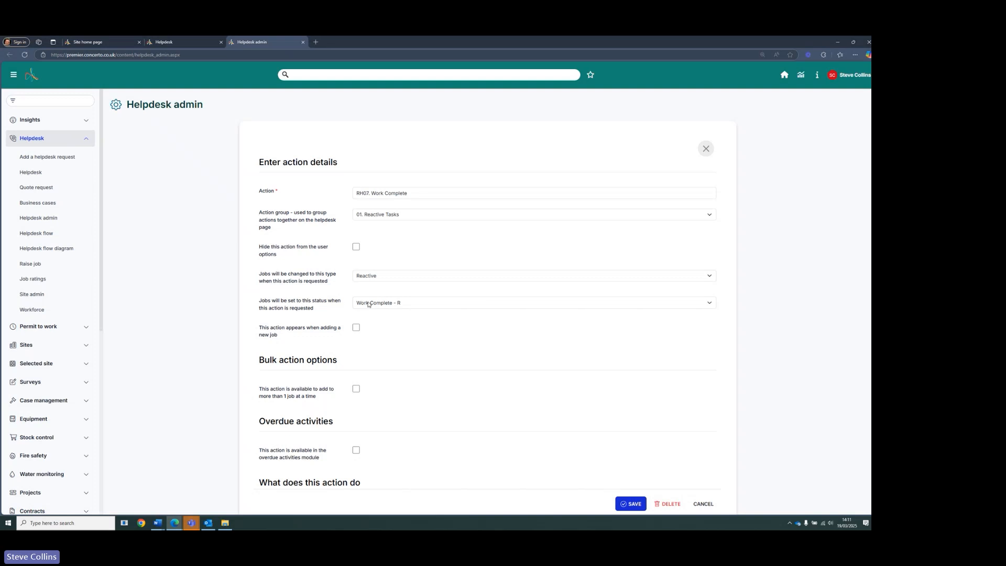
- Examine the action's prompt for the availability of a linked piece of equipment, then cancel the form
scroll(367, 305, "down", 6)
scroll(368, 305, "down", 10)
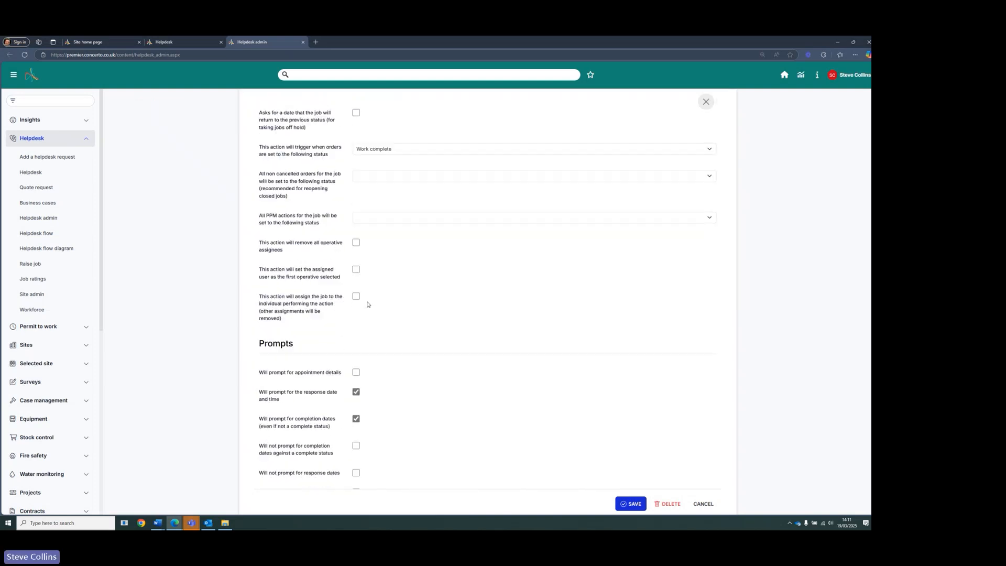
scroll(368, 304, "down", 15)
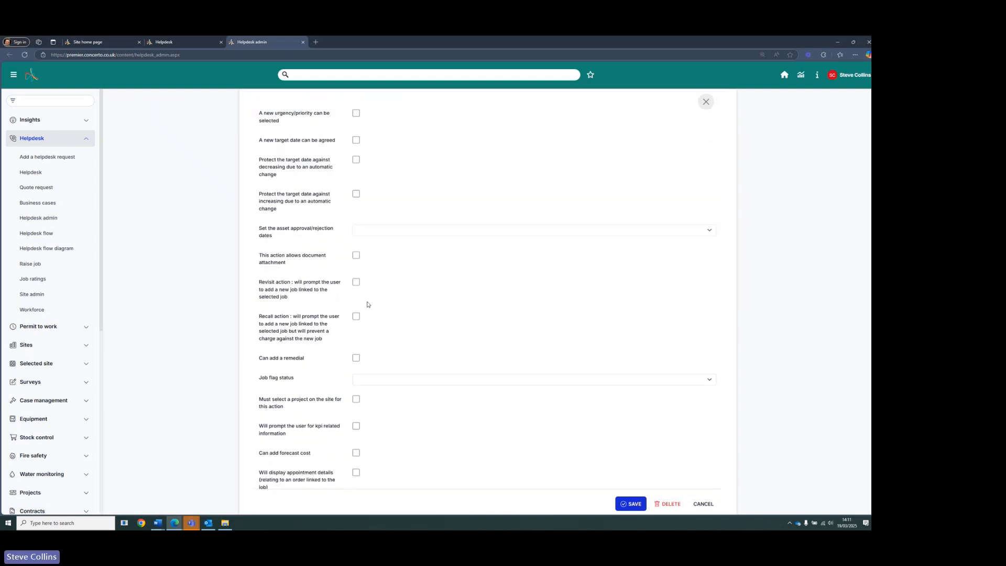
left_click_drag(258, 303, 321, 310)
left_click(430, 324)
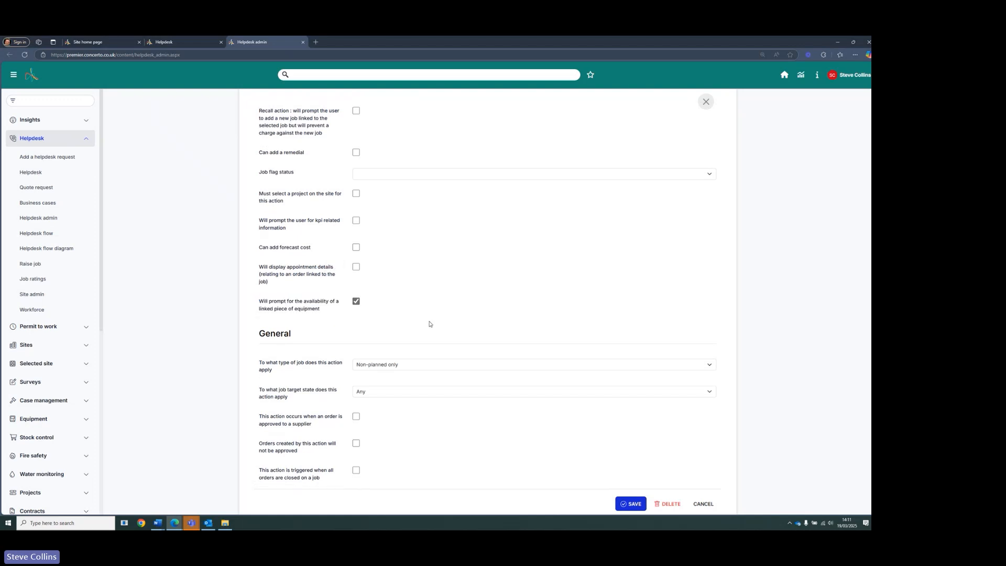
left_click(705, 505)
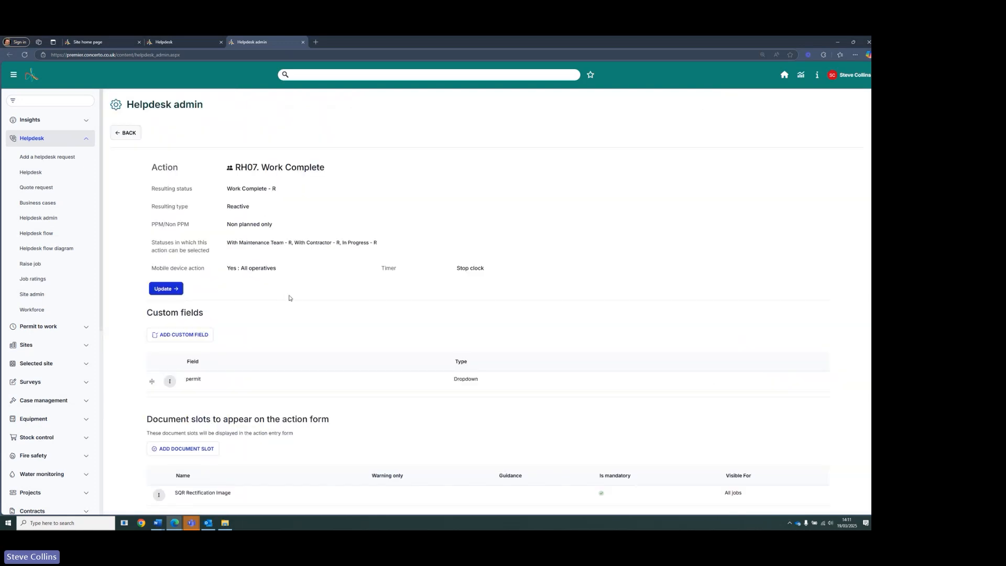
- Start a new helpdesk request for the Concerto Support Services Ltd (S001) site
left_click(130, 135)
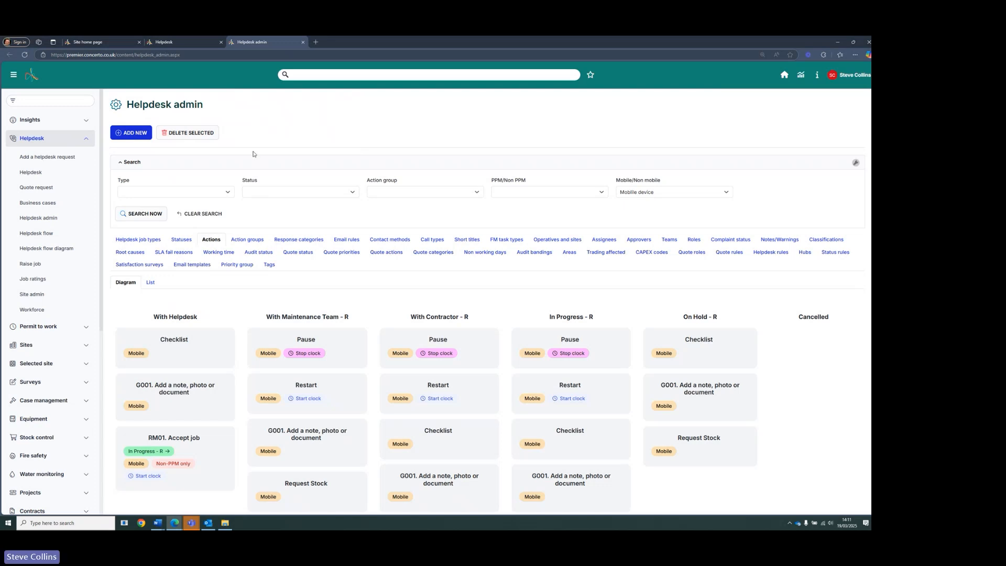
left_click(38, 161)
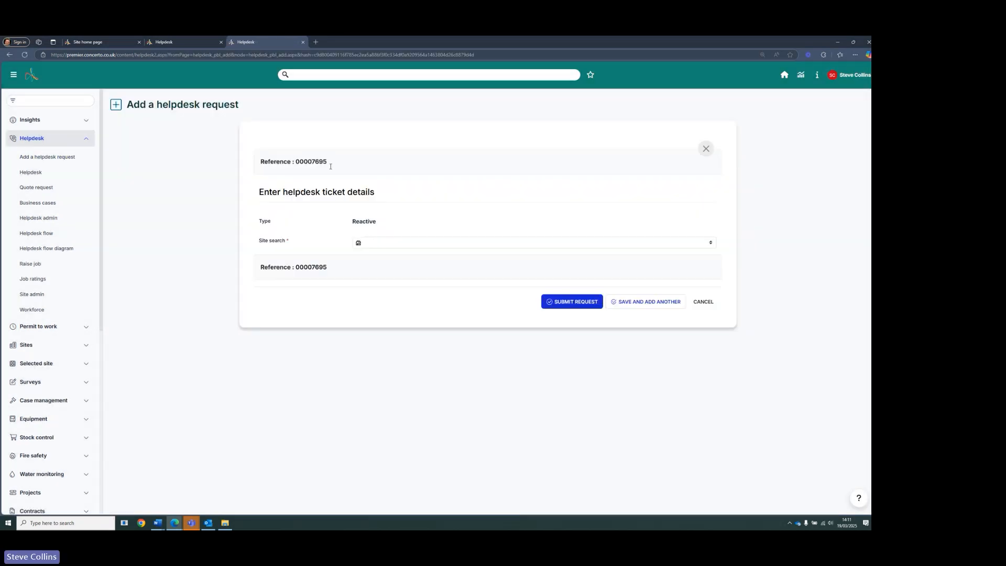
left_click(423, 243)
type("concerto")
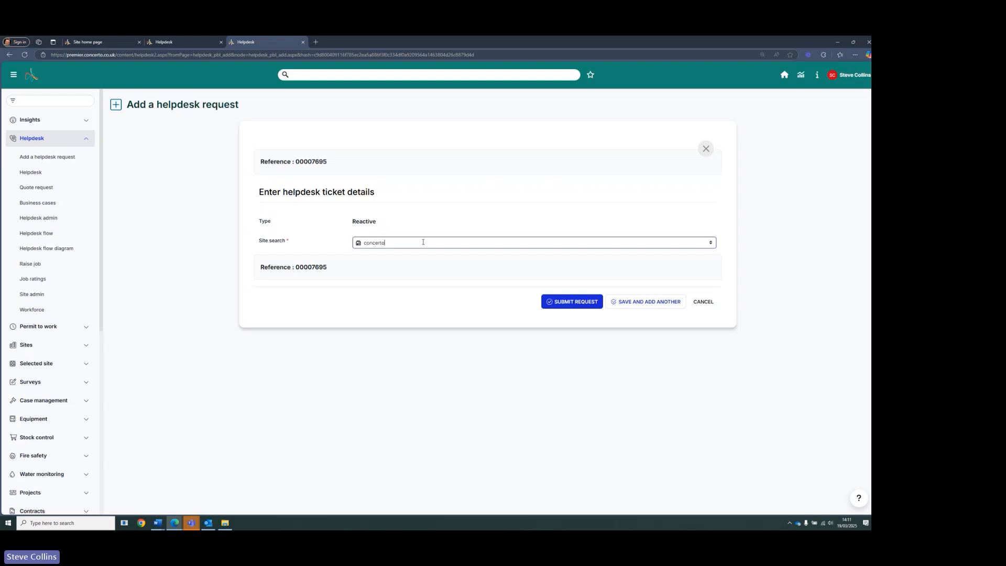
left_click(406, 256)
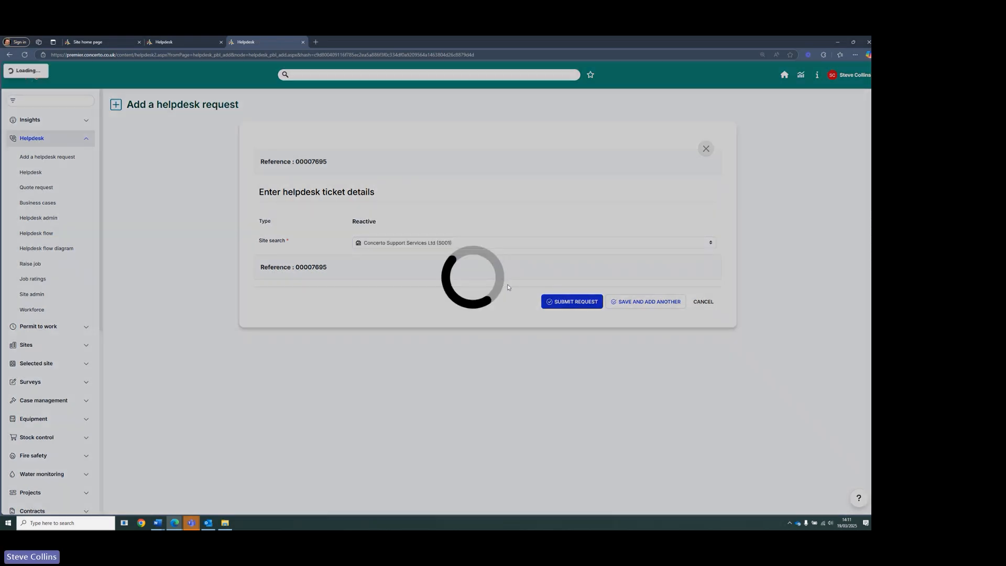
- Attach the Gas-fired boilers equipment record to the request, filtering the equipment by the Boilers category
scroll(507, 288, "down", 6)
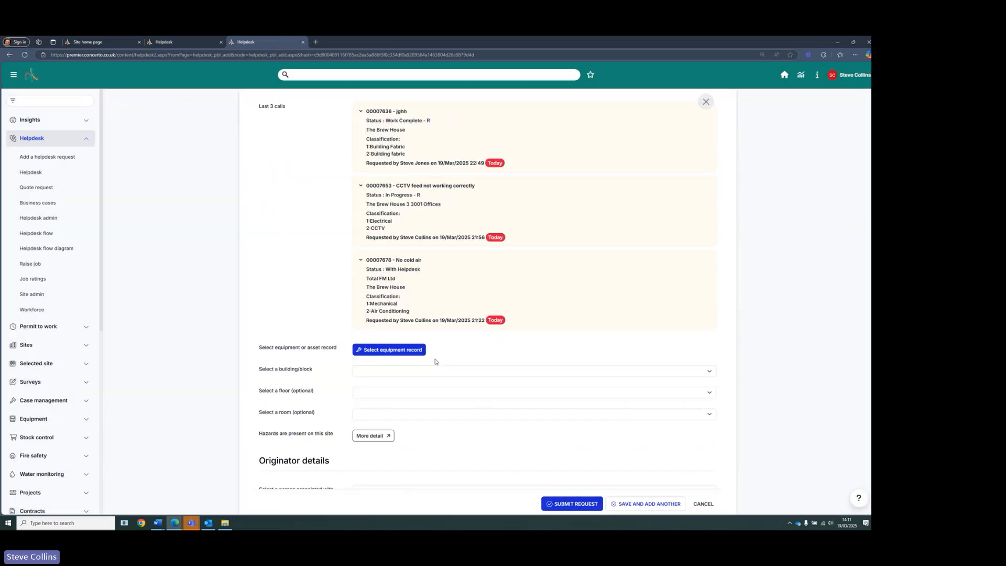
left_click(415, 353)
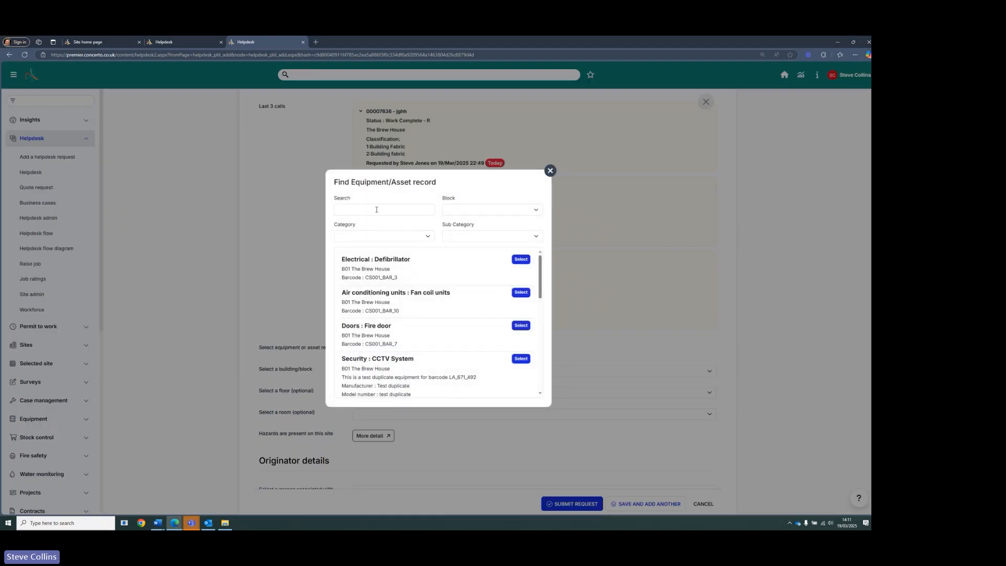
left_click(380, 237)
left_click(352, 282)
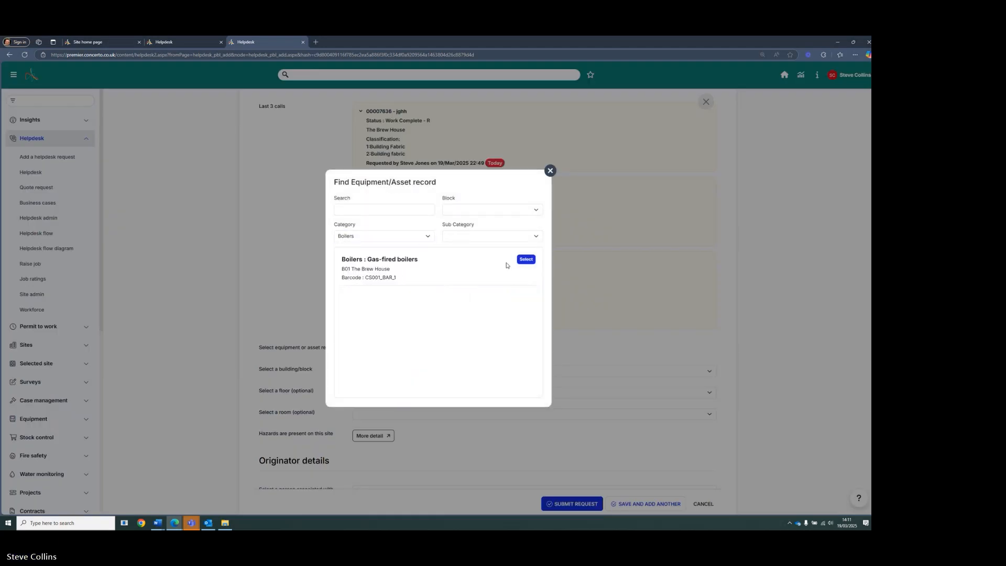
left_click(525, 260)
scroll(495, 312, "down", 2)
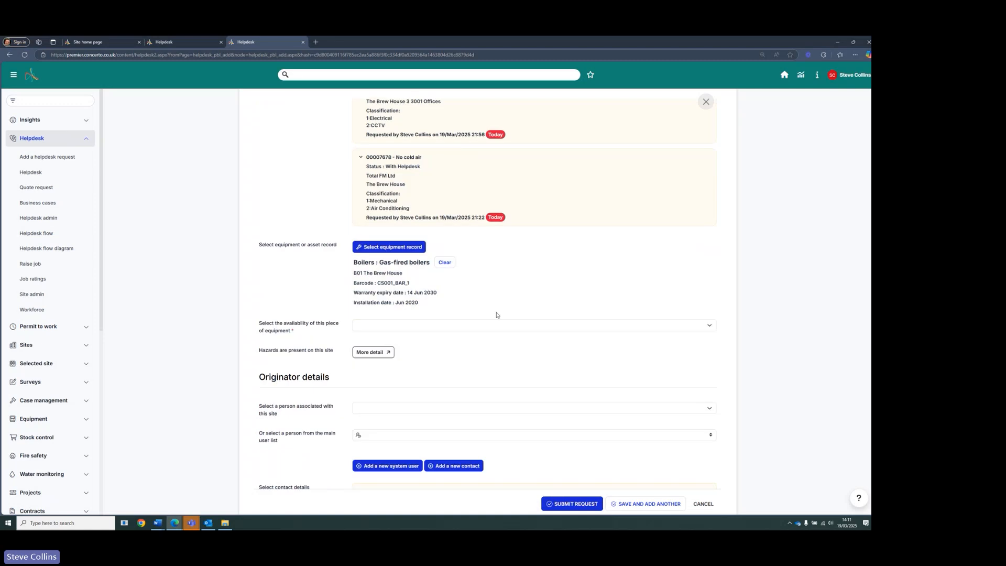
- Review the availability choices for the linked equipment, then cancel the new helpdesk request
left_click_drag(256, 324, 308, 336)
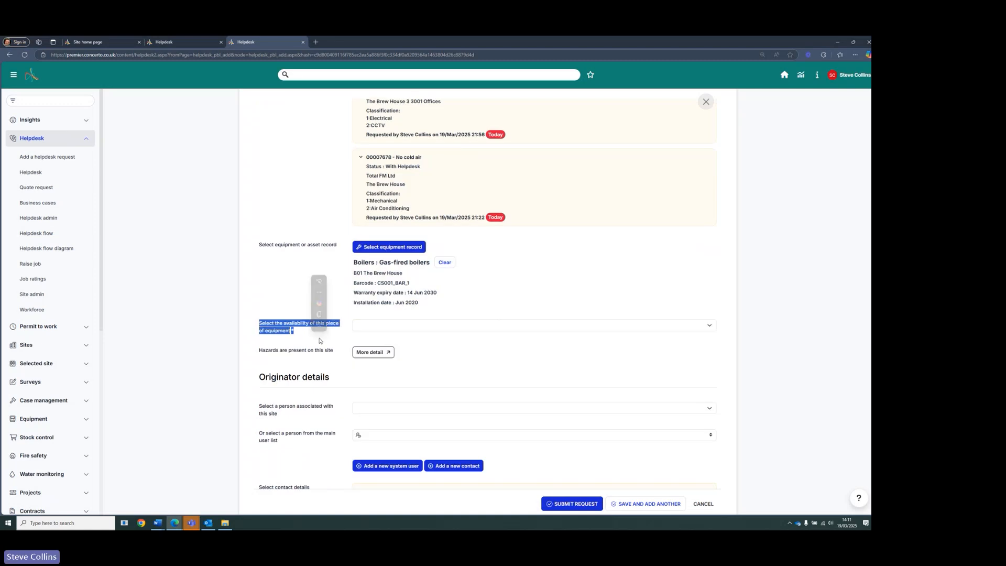
left_click(294, 340)
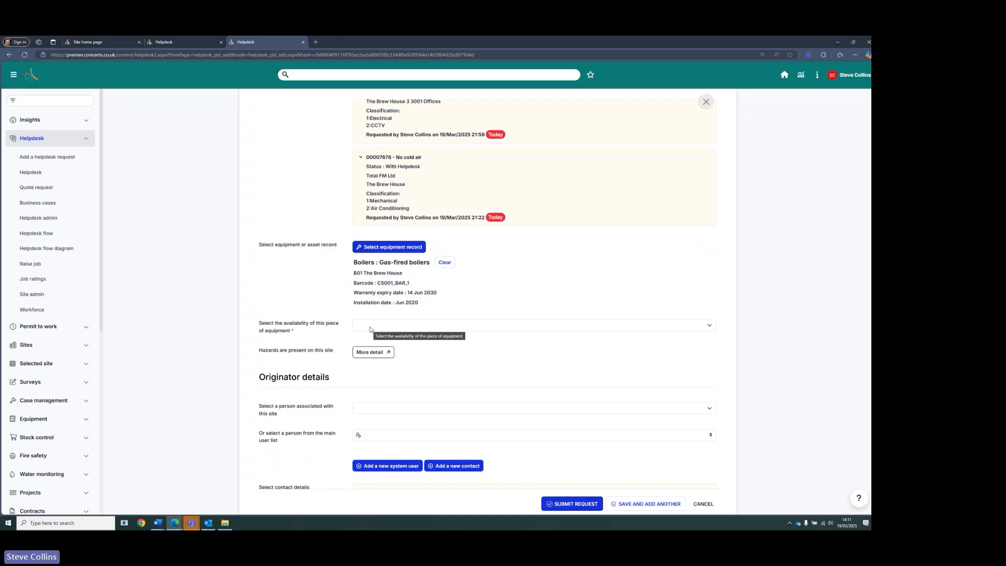
left_click(370, 328)
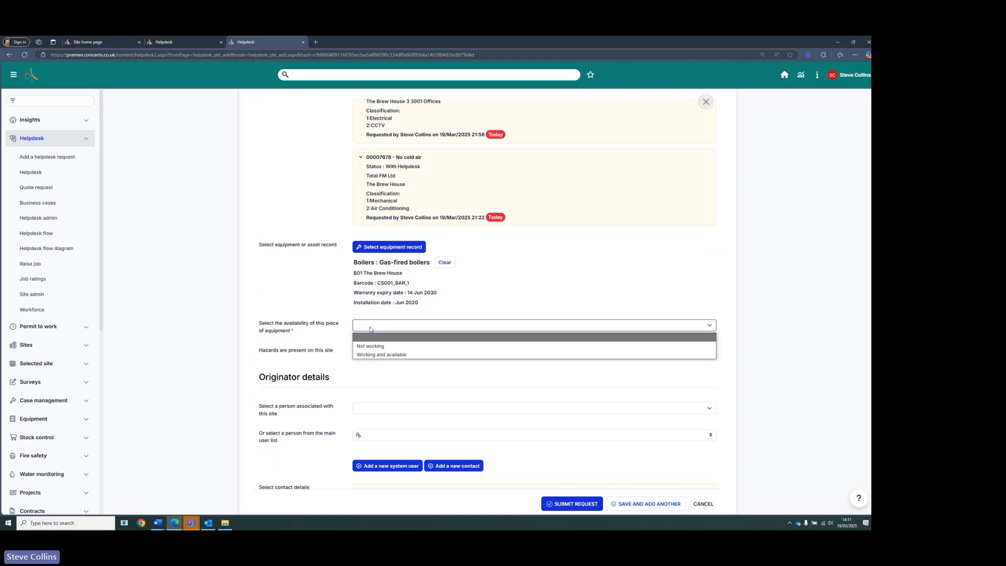
left_click(511, 299)
left_click(703, 504)
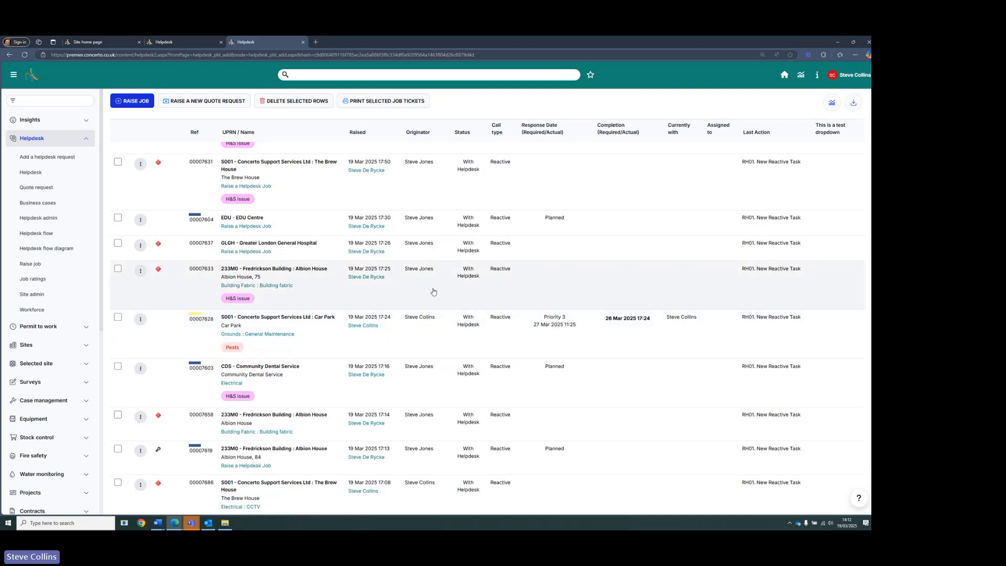
- Switch to the mobile helpdesk app window
scroll(434, 286, "up", 5)
scroll(430, 280, "up", 3)
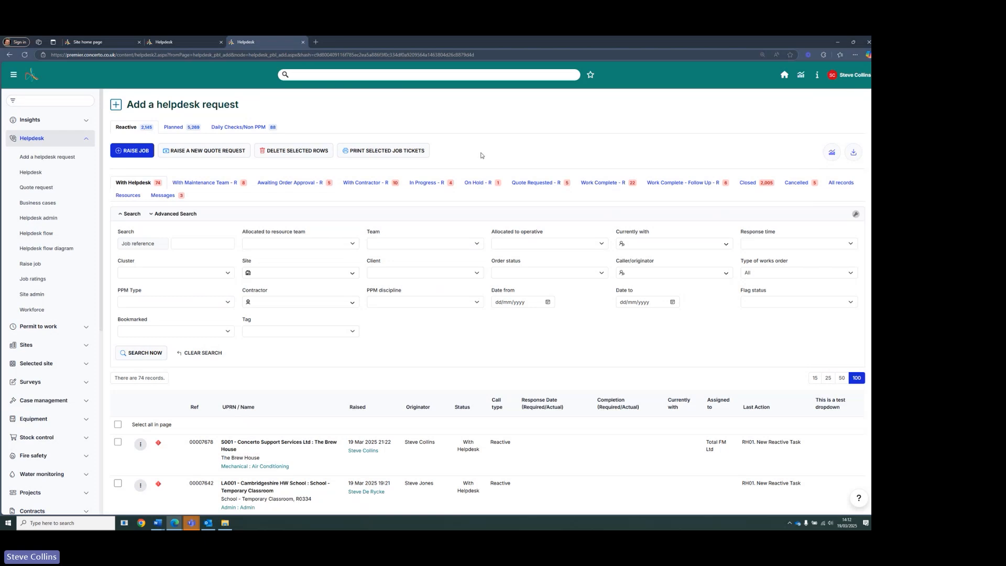
mouse_move(176, 522)
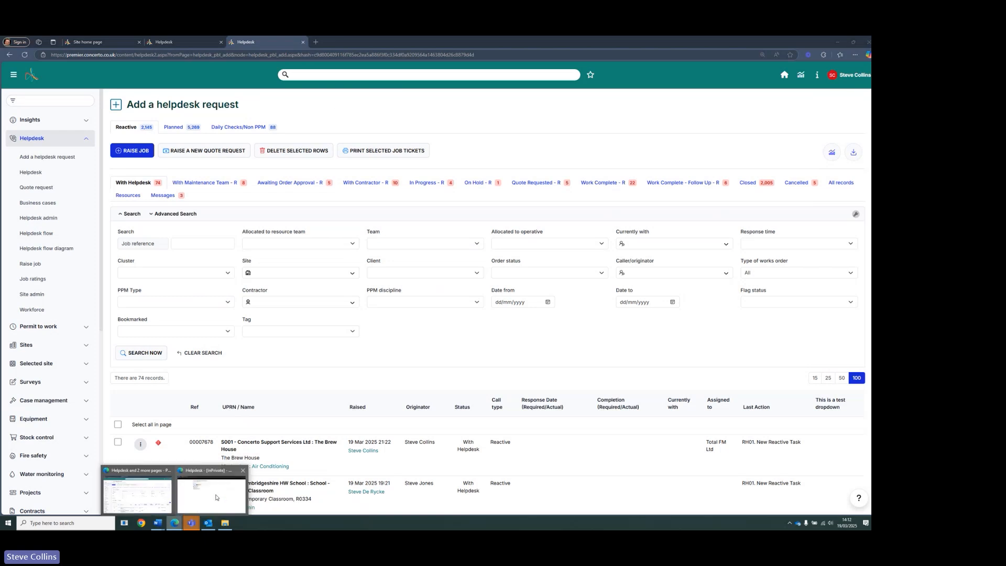
left_click(197, 509)
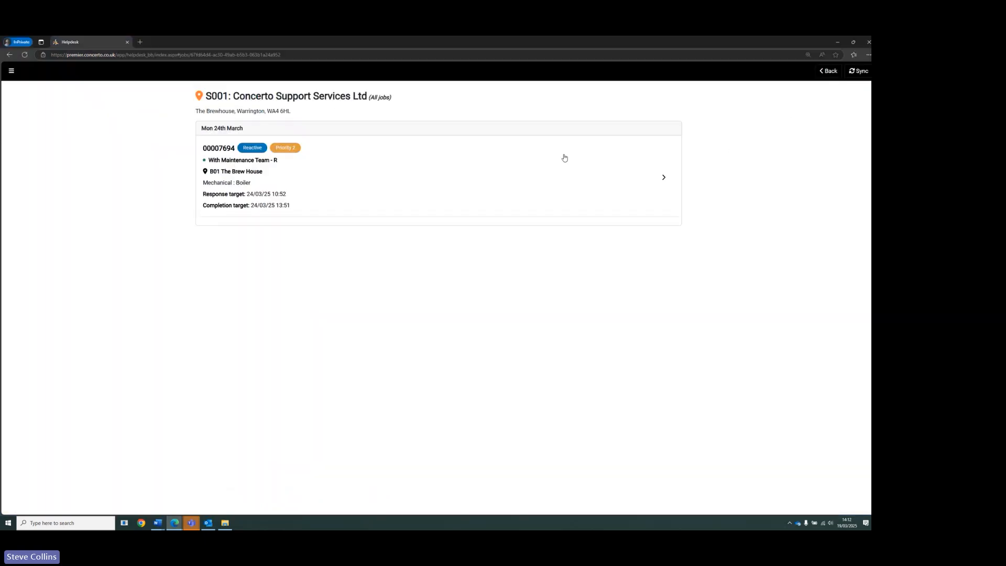
- Open job 00007694 and choose the RH07. Work Complete action for it
left_click(551, 168)
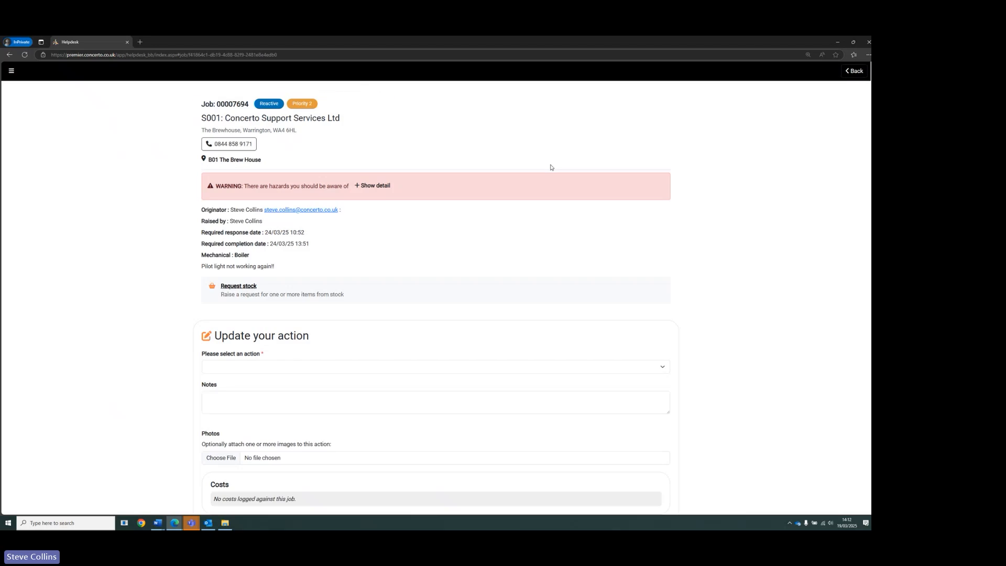
scroll(274, 270, "down", 2)
left_click(275, 264)
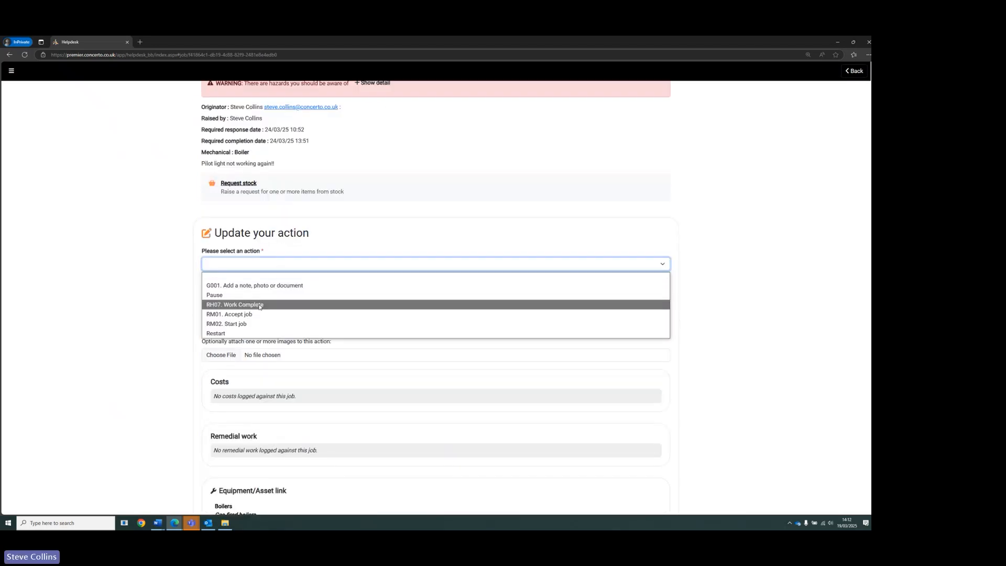
left_click(286, 307)
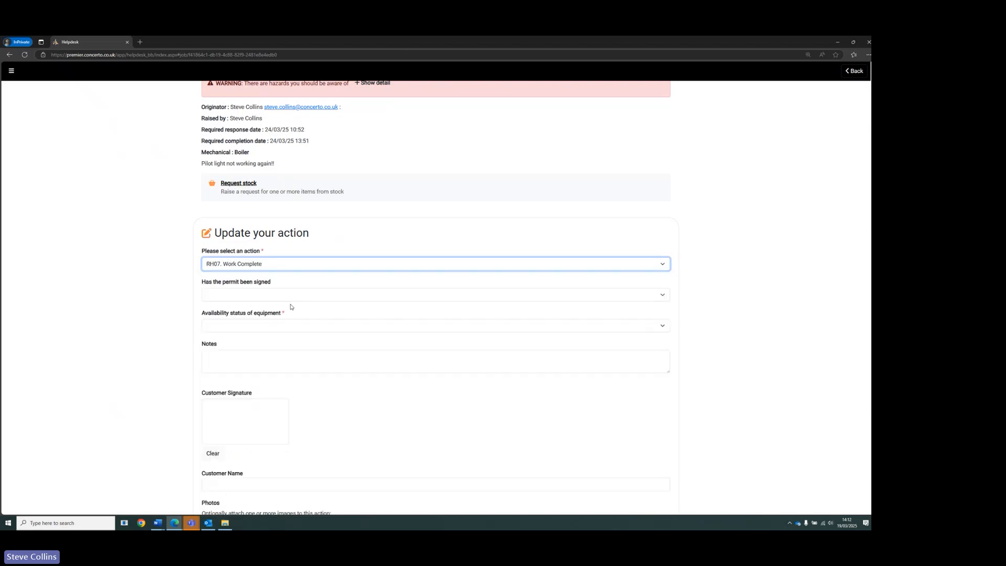
- Set the equipment availability status to Working and available and save and sync the job update
scroll(276, 248, "down", 1)
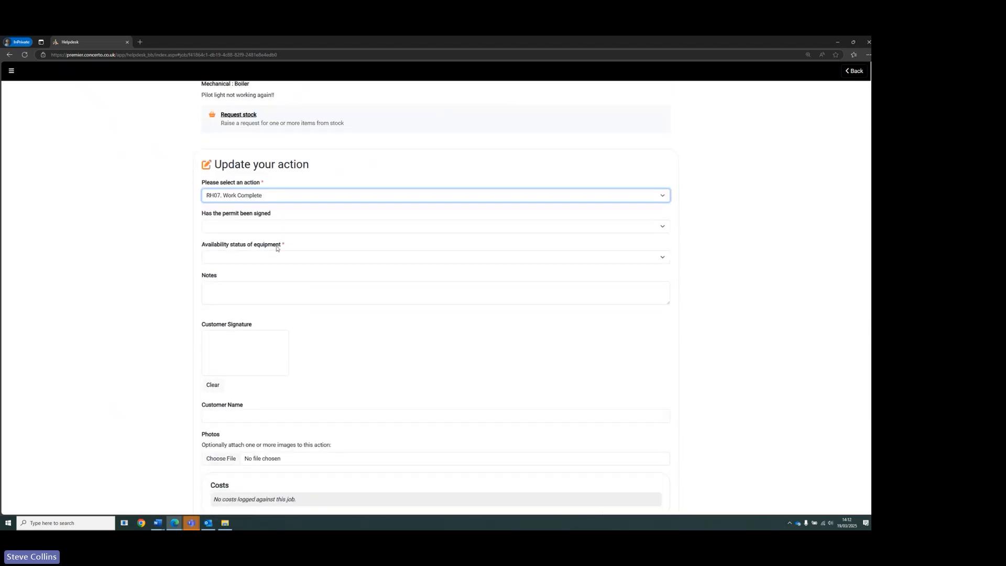
left_click(236, 260)
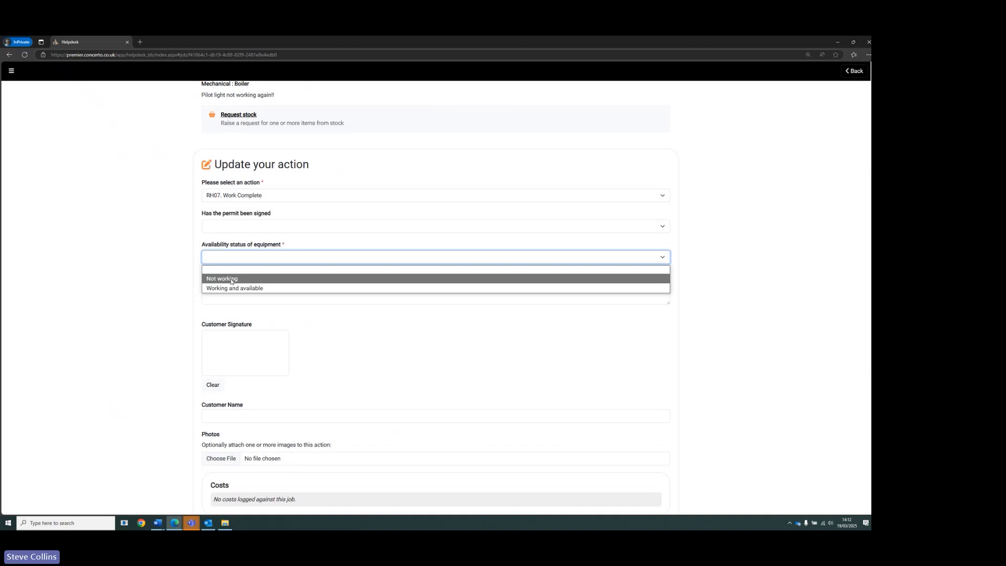
left_click(243, 291)
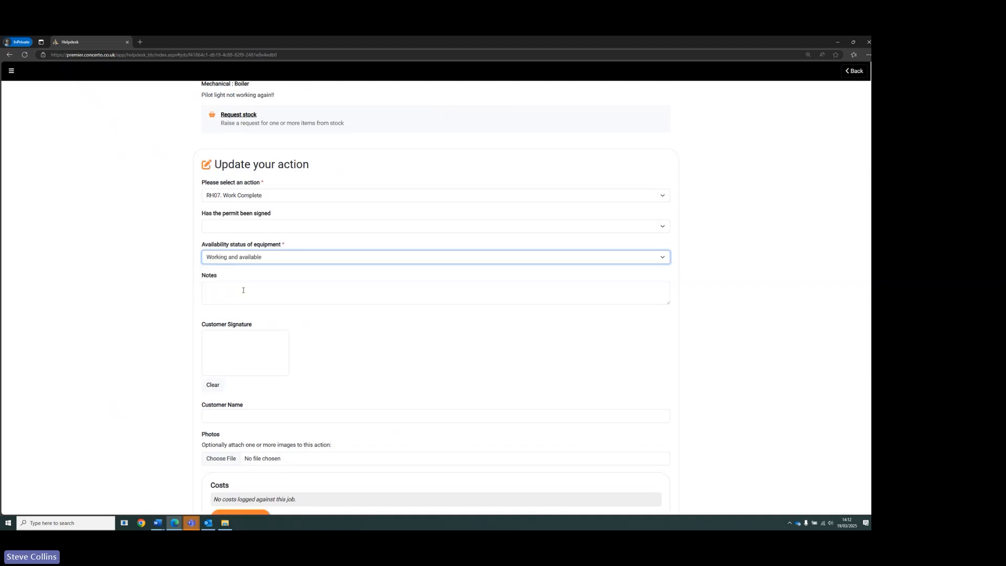
left_click_drag(222, 349, 286, 360)
scroll(361, 375, "down", 7)
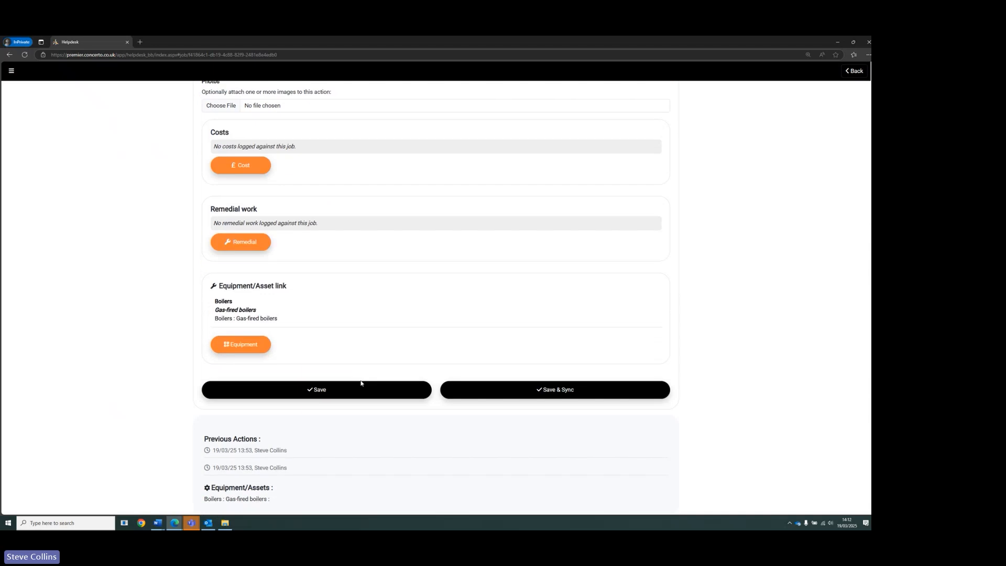
left_click(515, 391)
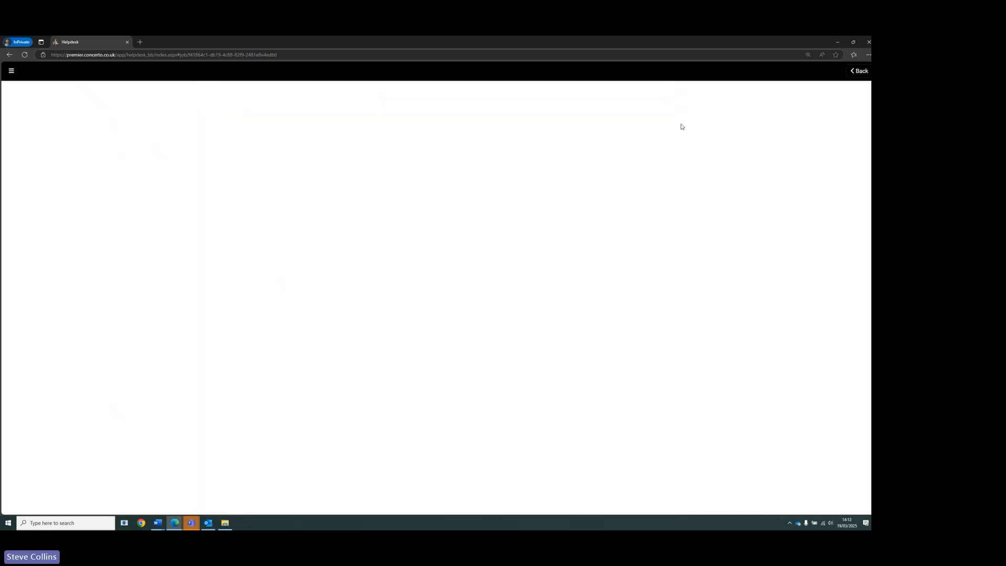
- Return to the job record in the browser and check the linked equipment's availability status
left_click(837, 43)
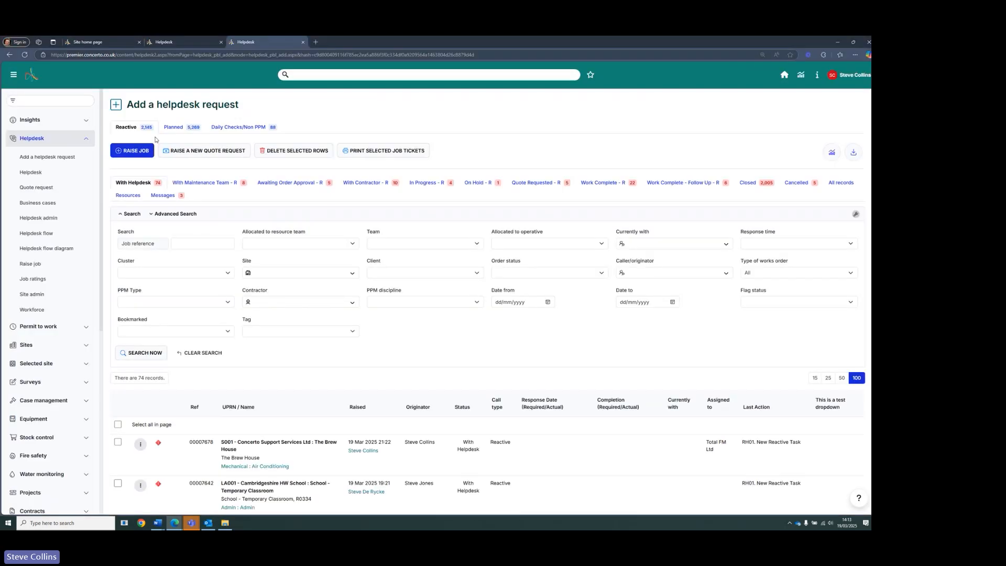
left_click(189, 41)
scroll(204, 452, "down", 3)
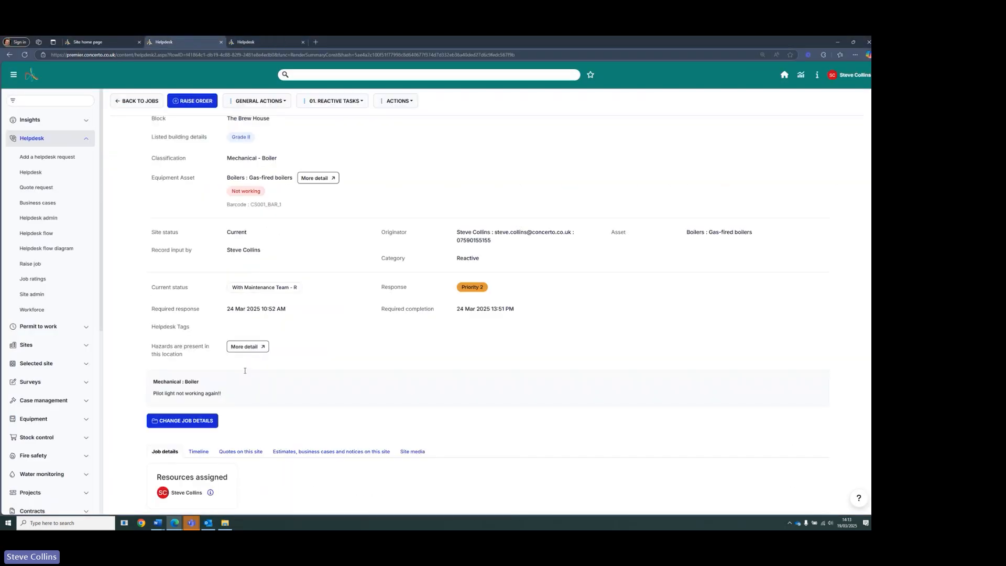
left_click(204, 452)
left_click_drag(233, 190, 292, 196)
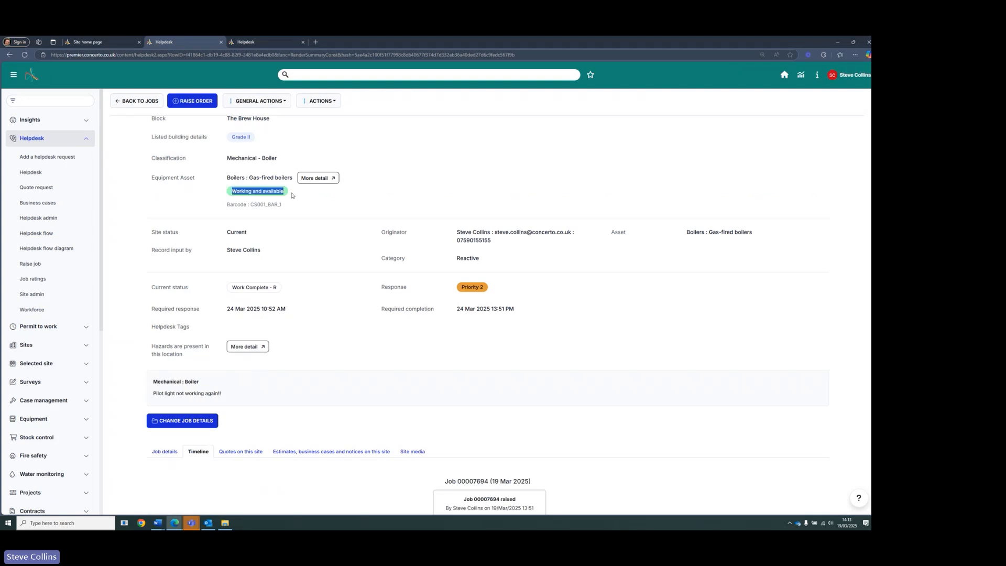
left_click(443, 194)
- Open the Gas-fired boilers asset summary page and review its availability and downtime figures
left_click(330, 178)
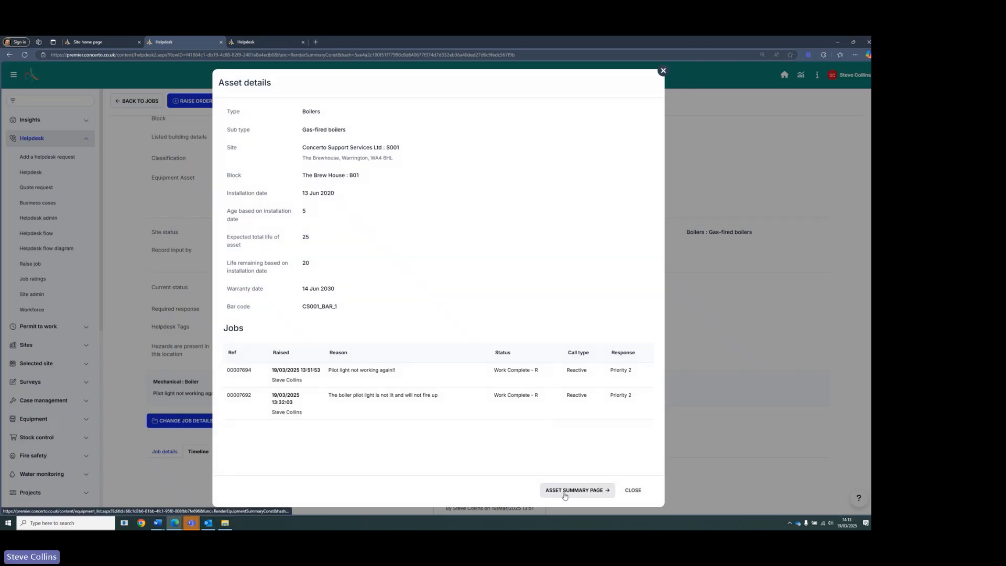
left_click(564, 495)
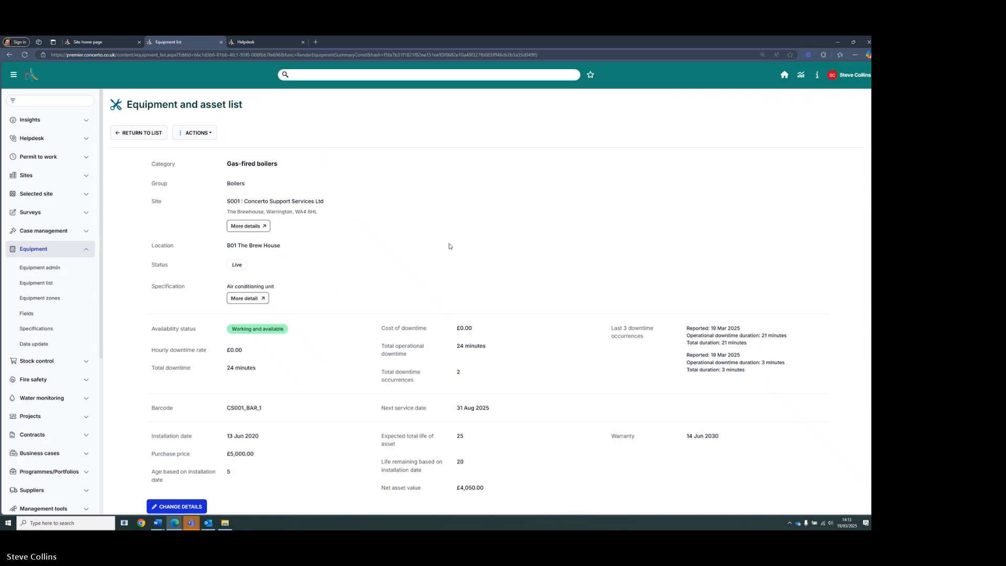
scroll(236, 317, "down", 1)
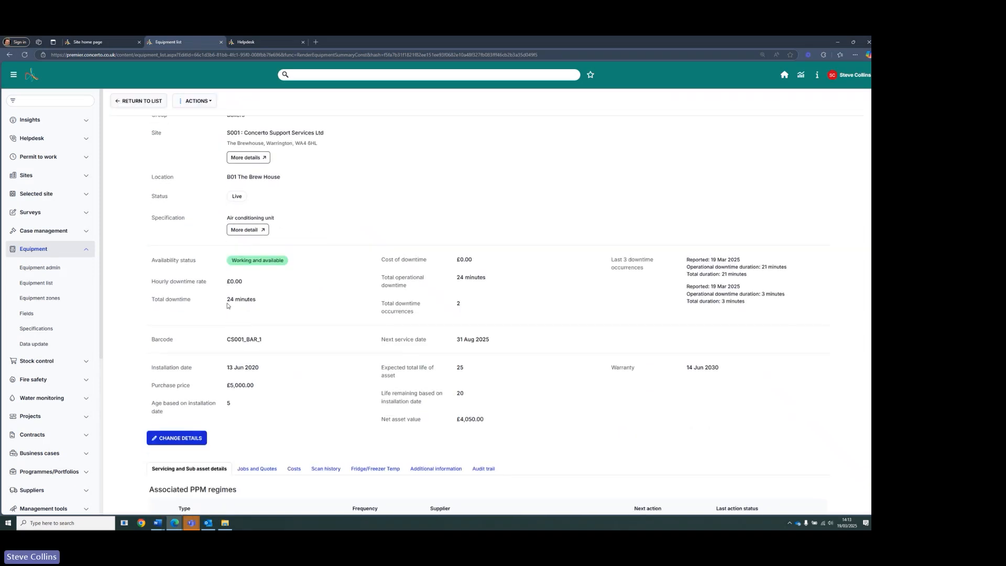
mouse_move(228, 305)
left_mouse_down()
mouse_move(254, 300)
mouse_move(275, 242)
mouse_move(231, 305)
left_mouse_up()
left_click_drag(457, 278, 486, 280)
left_click(483, 285)
scroll(397, 286, "up", 2)
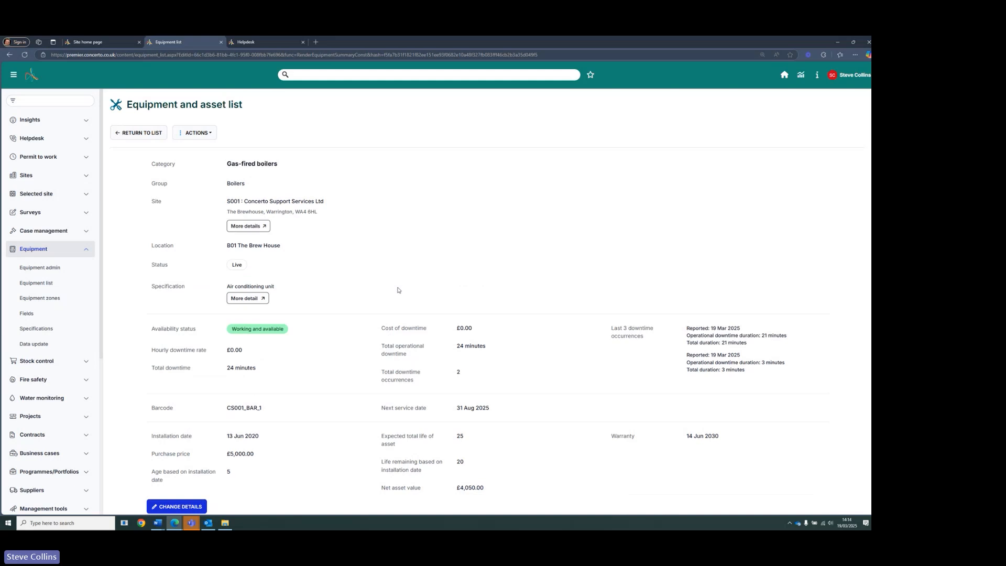
scroll(398, 290, "down", 2)
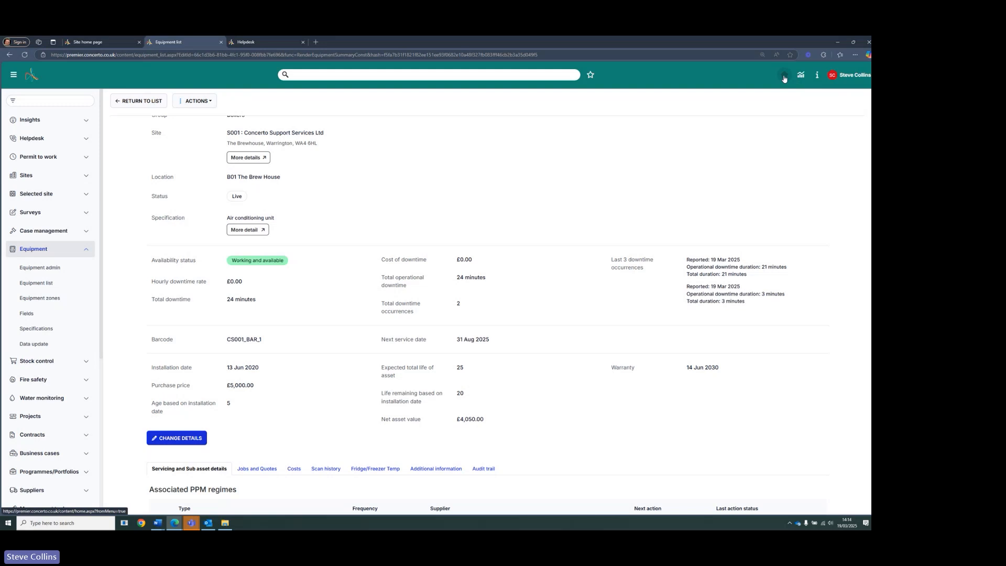
- Close the equipment tab and browse the Sites home page dashboard tiles
left_click(302, 42)
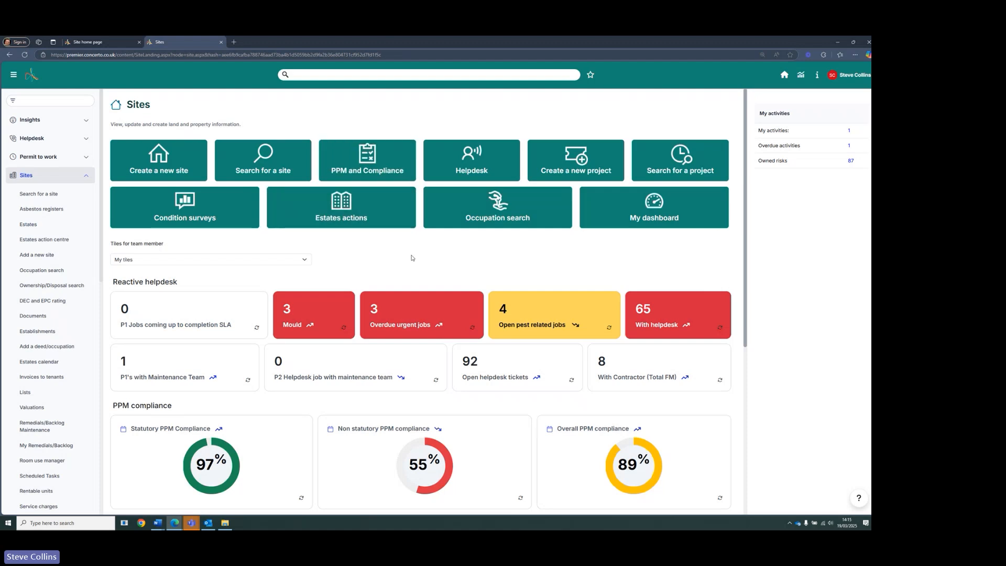
scroll(412, 256, "down", 4)
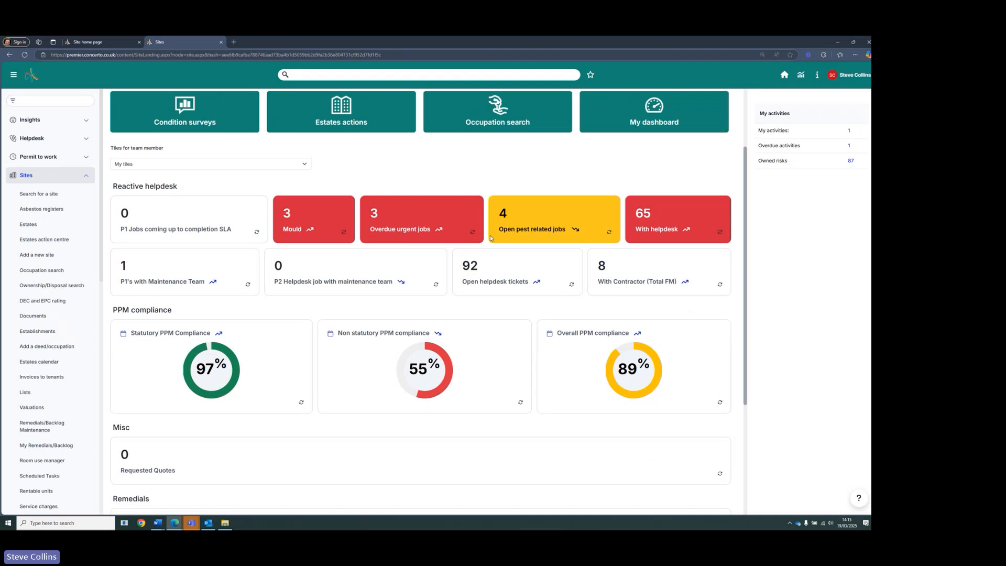
scroll(271, 247, "up", 1)
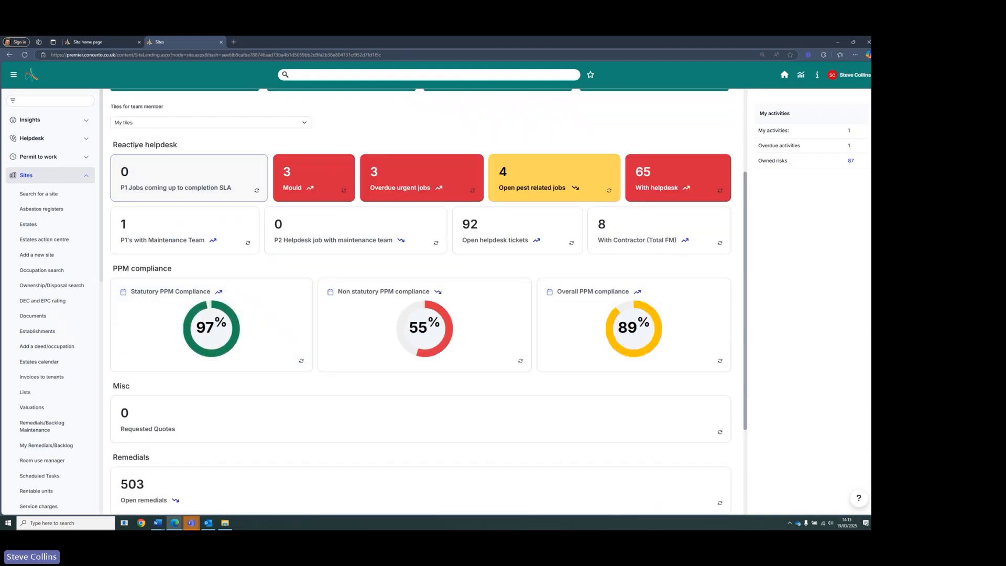
scroll(159, 237, "down", 3)
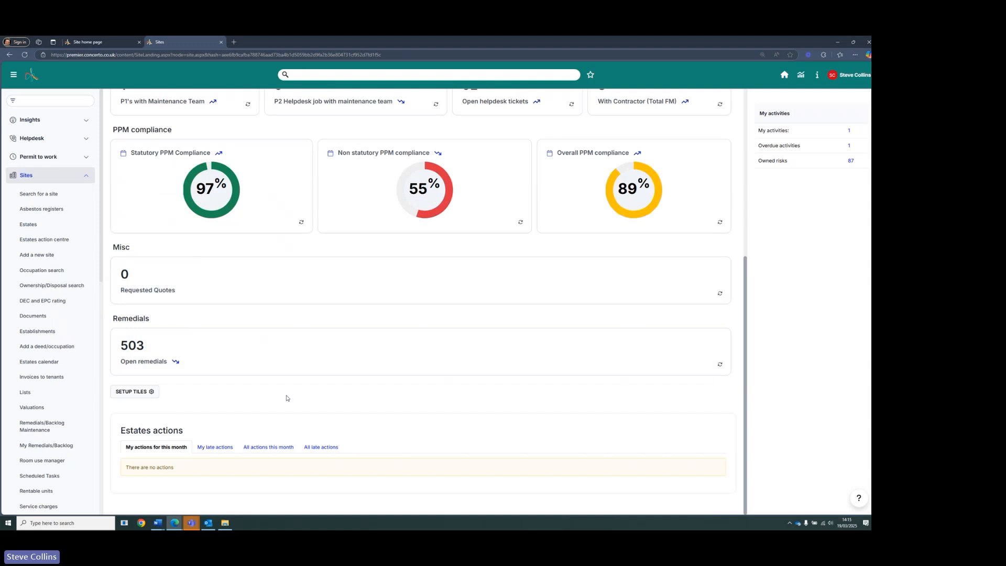
scroll(58, 435, "down", 5)
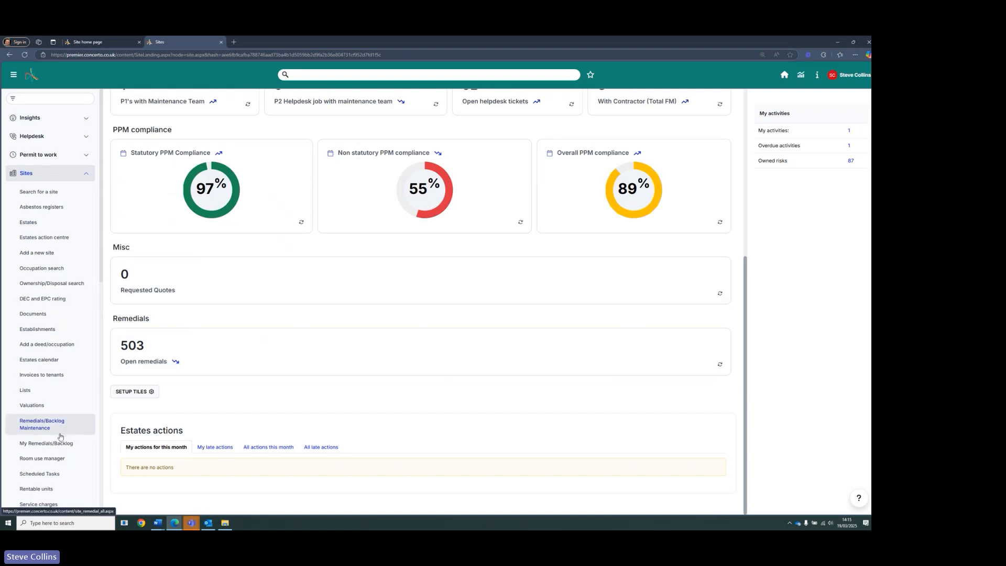
scroll(61, 436, "down", 6)
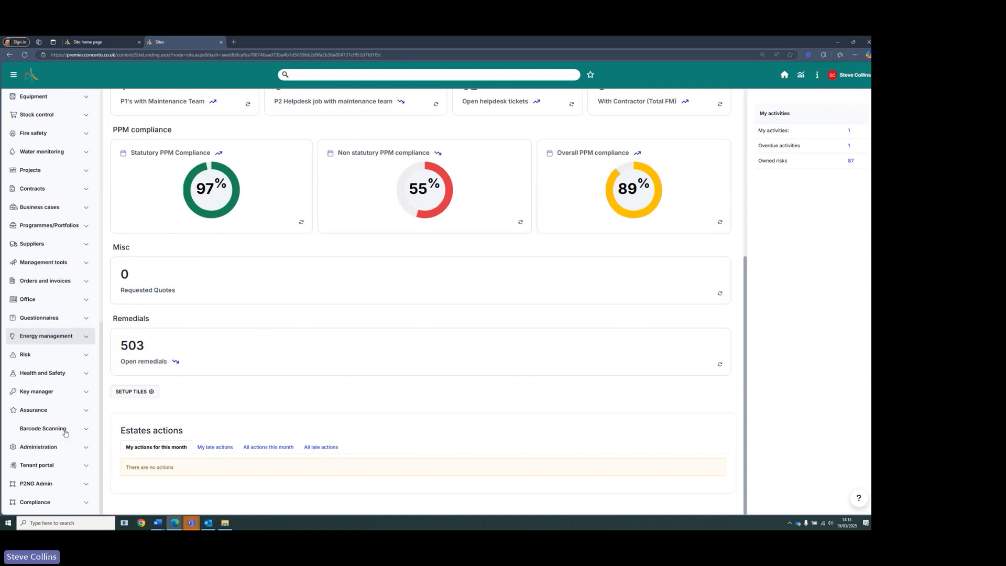
- Open Security profiles under Administration in a new tab and open the Premier Administrator profile
left_click(84, 447)
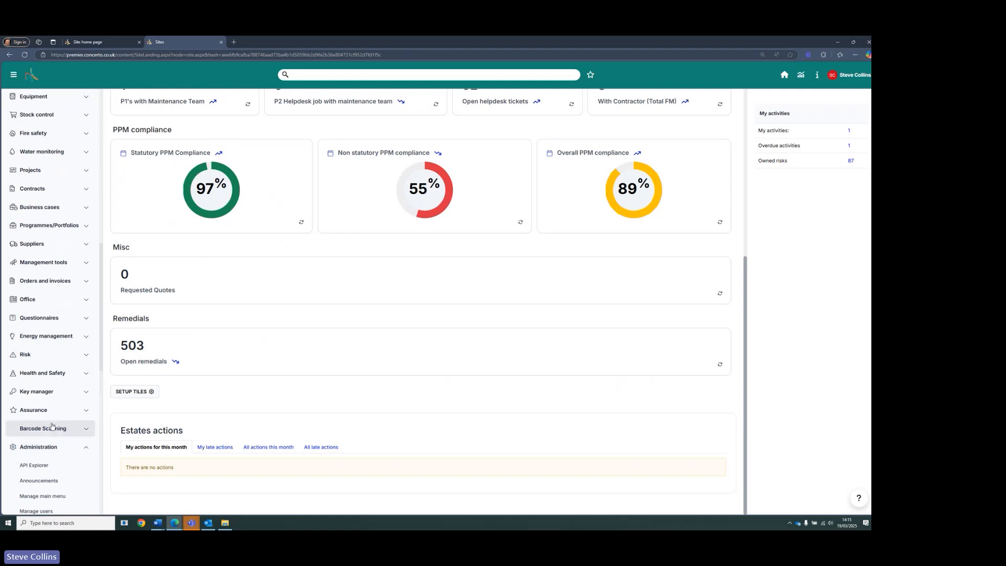
scroll(52, 426, "down", 2)
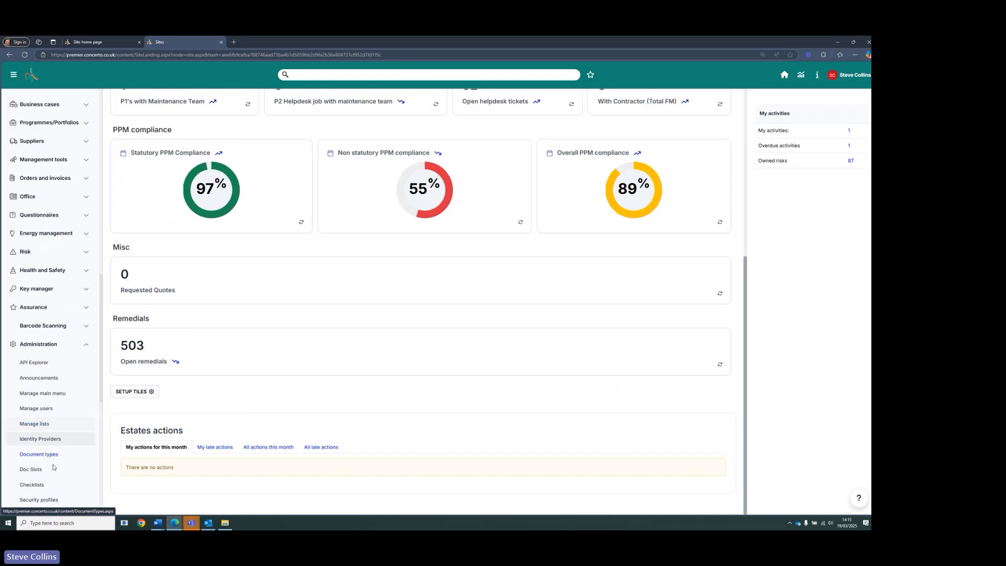
right_click(53, 501)
left_click(85, 388)
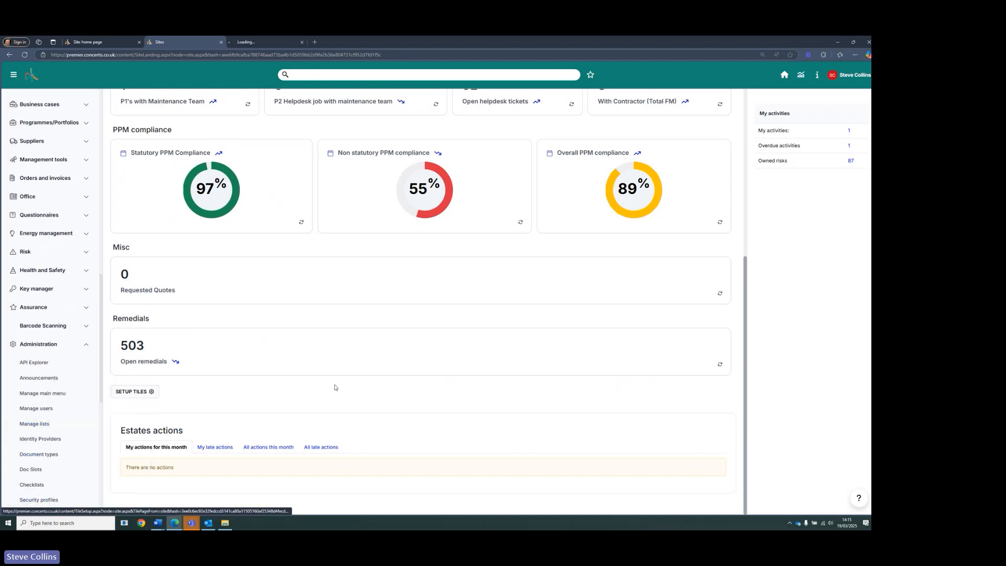
left_click(270, 42)
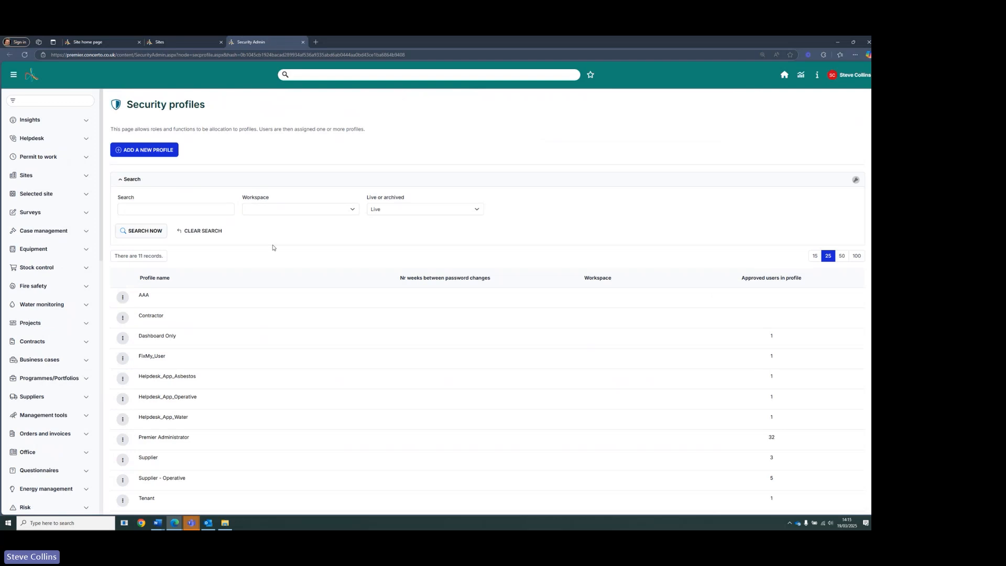
scroll(241, 293, "down", 1)
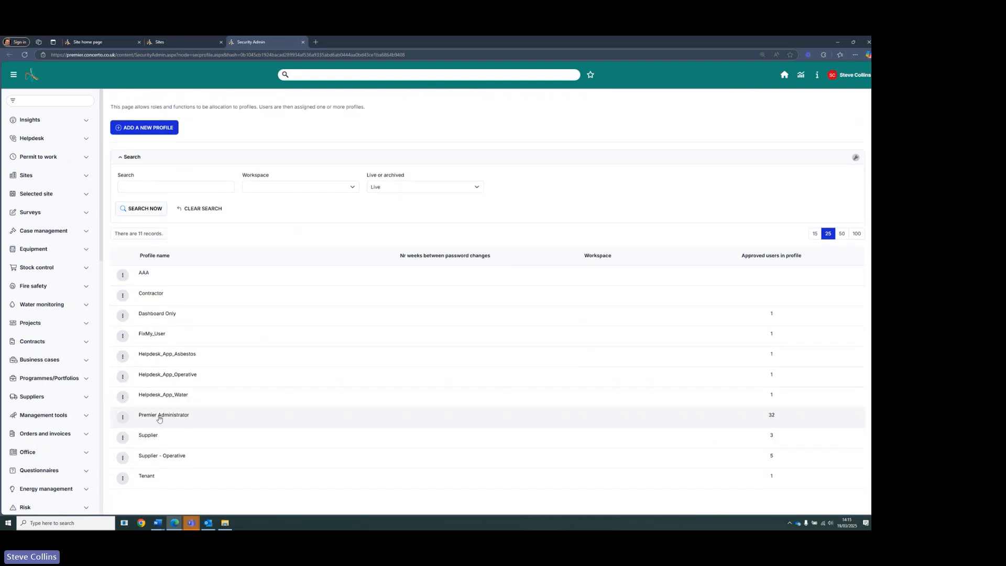
left_click(193, 422)
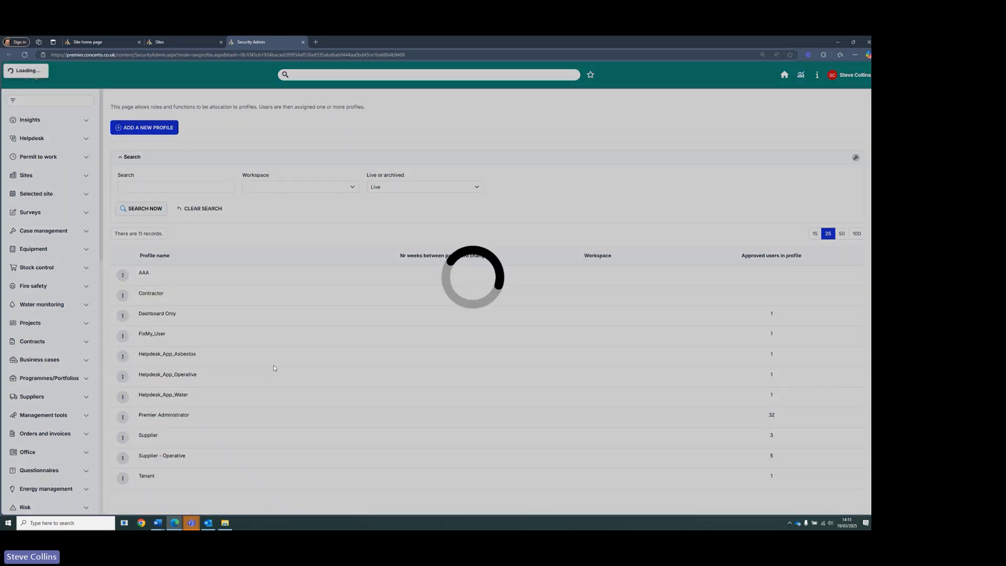
- Expand the Premier Administrator profile's General system roles and highlight the two Tiles permissions
scroll(356, 360, "down", 2)
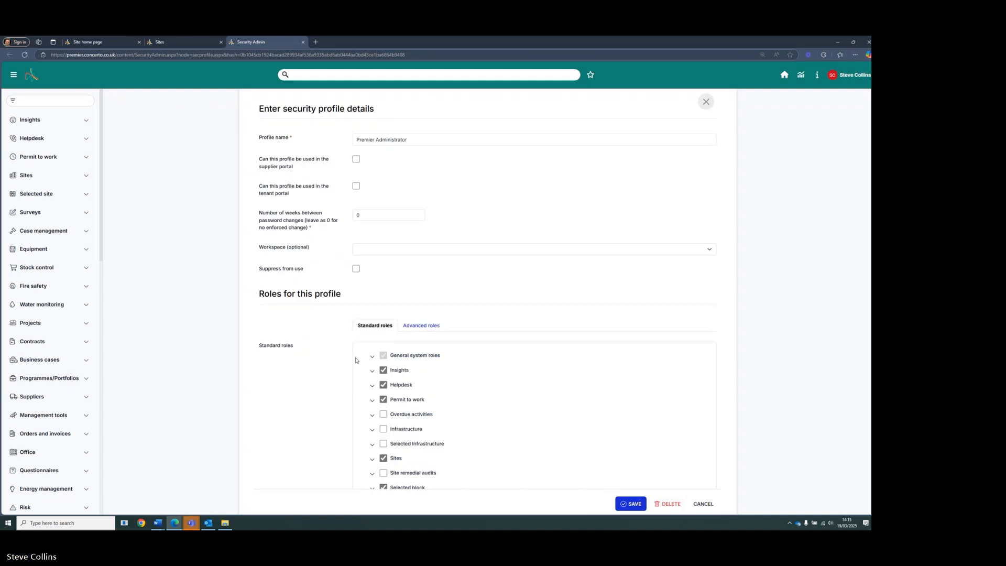
left_click(373, 309)
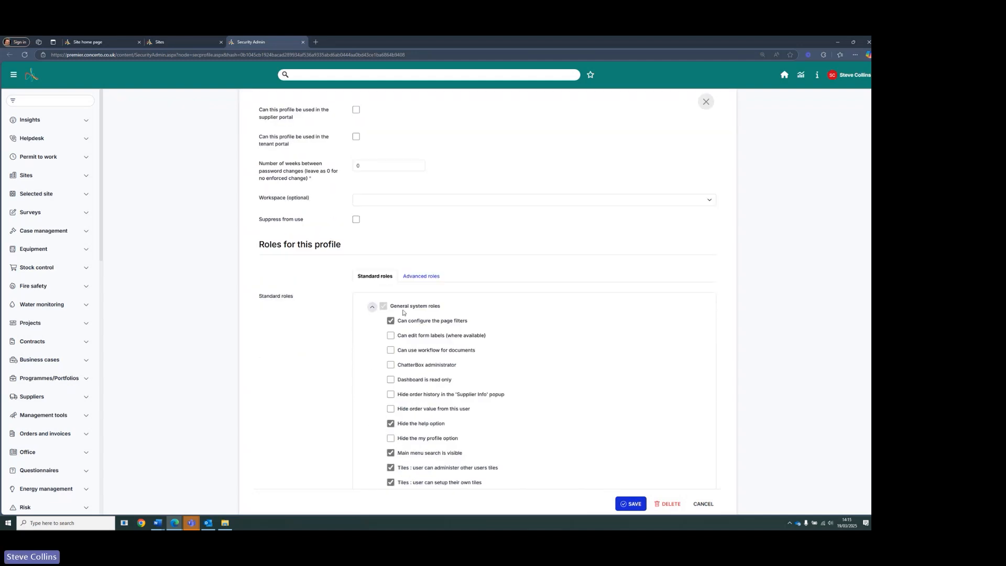
scroll(470, 370, "down", 3)
scroll(552, 345, "down", 1)
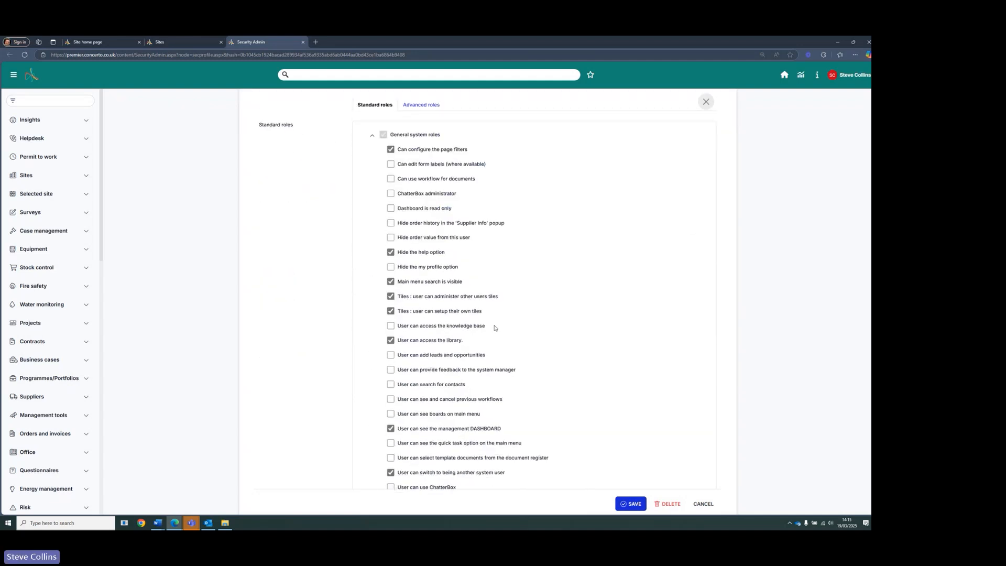
left_click_drag(483, 313, 397, 296)
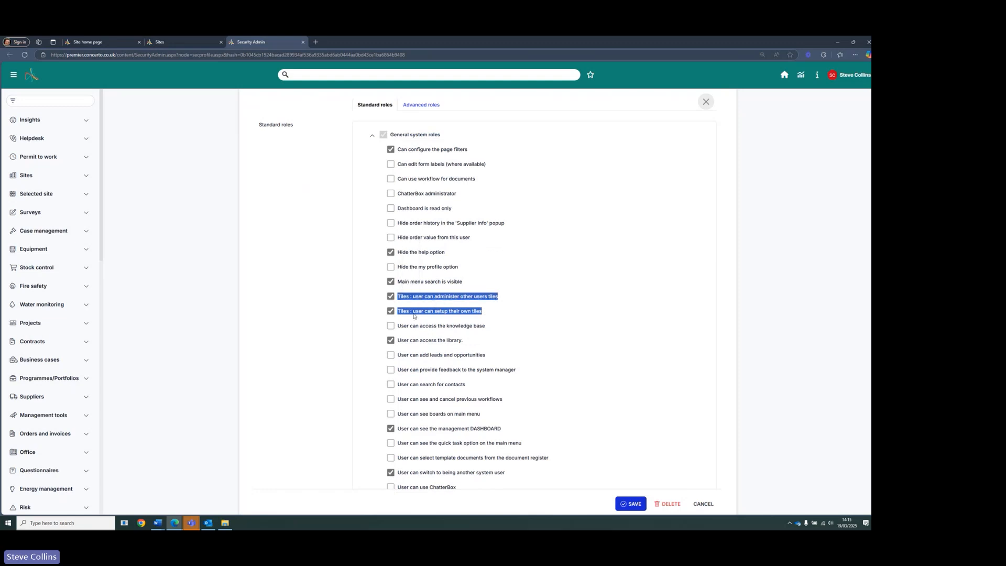
left_click_drag(489, 313, 404, 317)
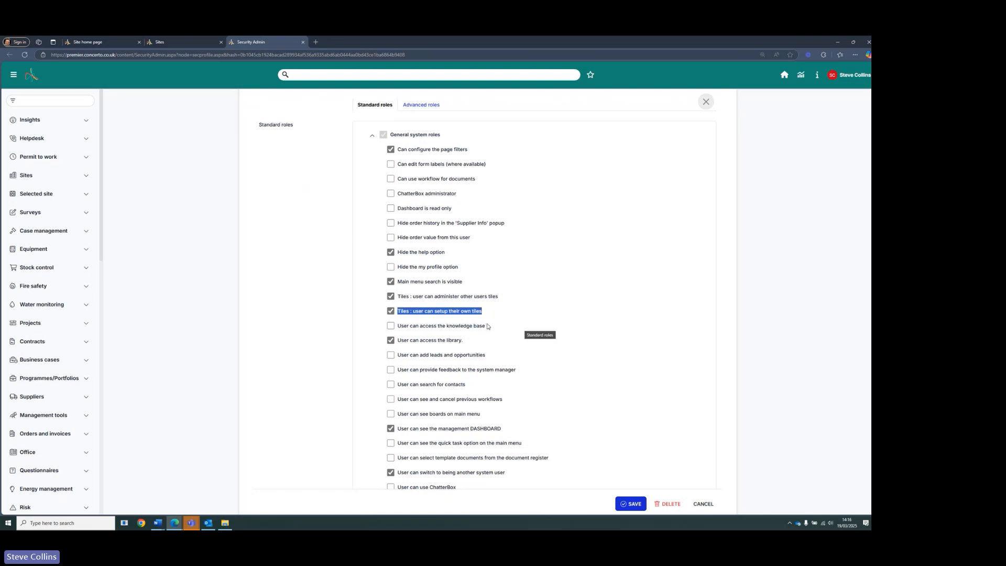
- Scroll through the profile's module roles and expand the Administration roles to review them
scroll(487, 326, "down", 15)
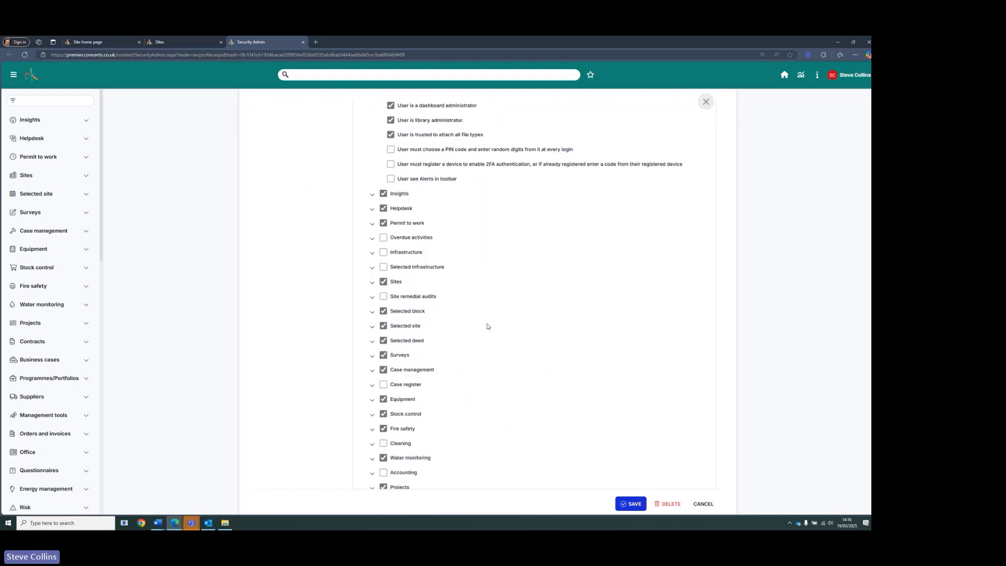
scroll(471, 336, "down", 7)
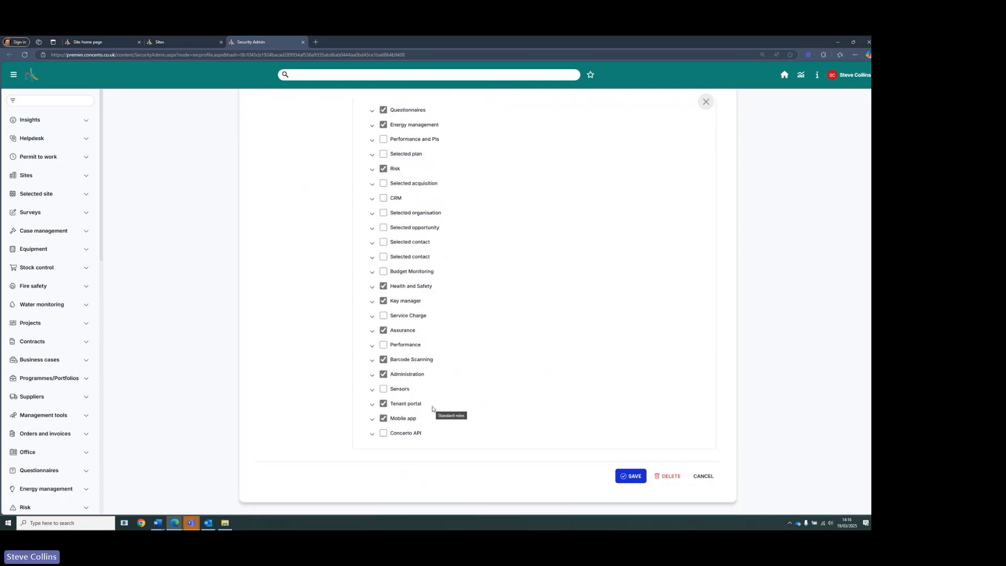
left_click(372, 375)
scroll(420, 394, "down", 12)
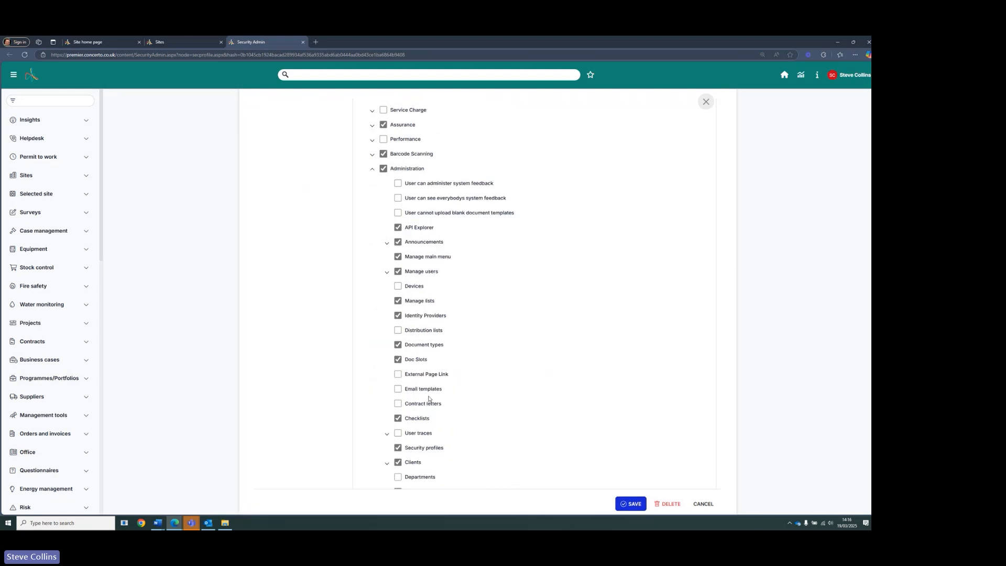
scroll(429, 400, "down", 7)
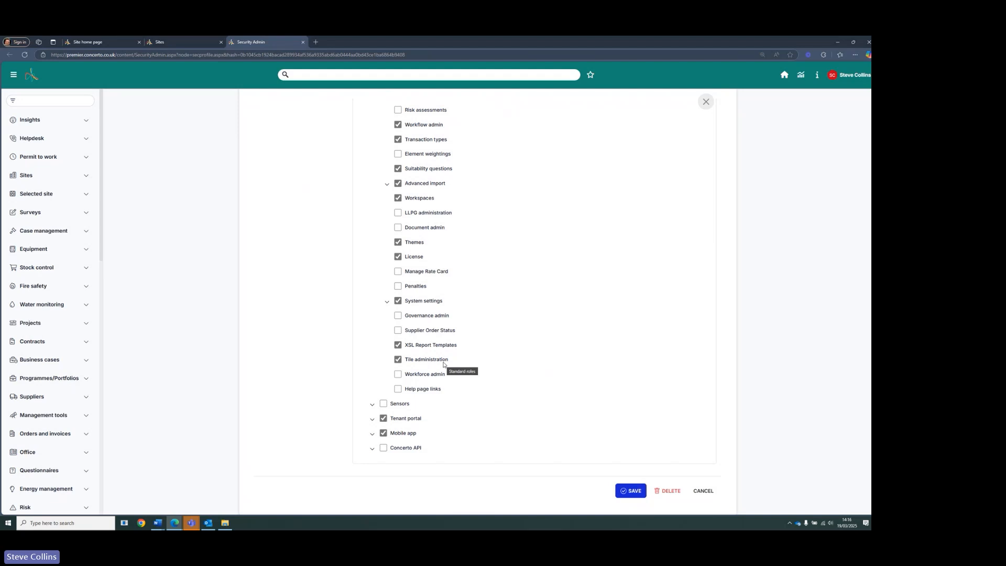
scroll(49, 452, "down", 10)
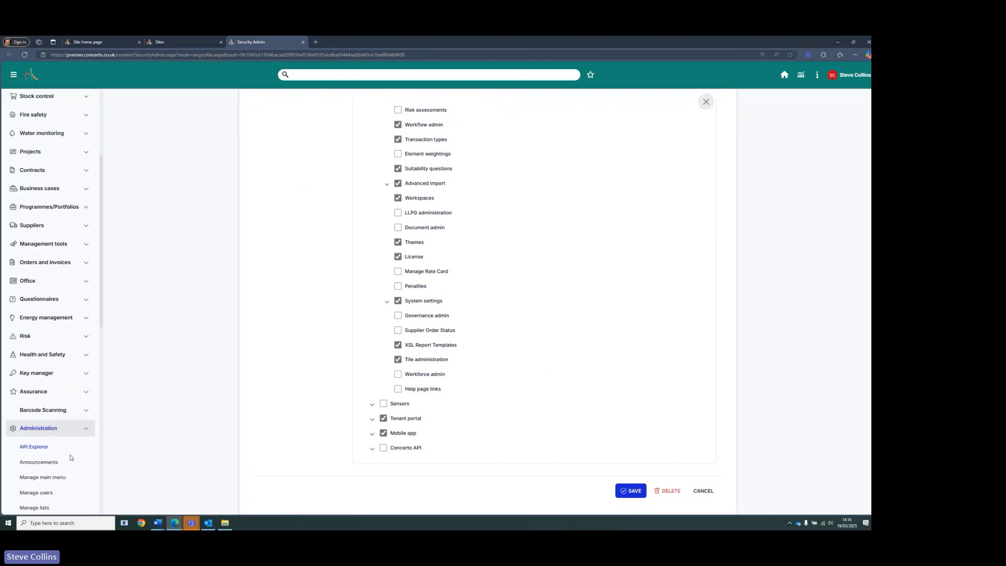
scroll(49, 459, "down", 3)
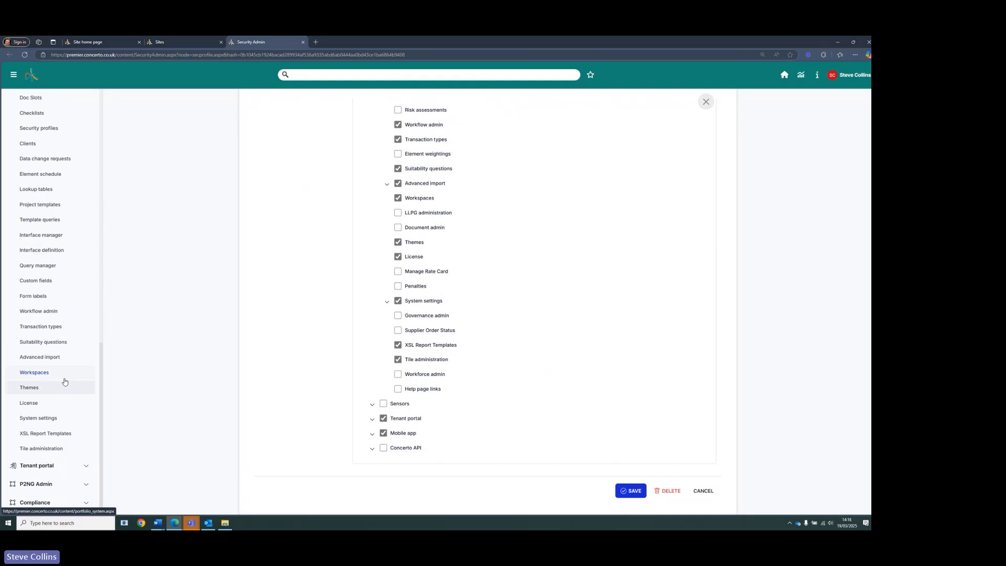
- Open Tile administration and inspect the existing team's details on the Teams tab
left_click(40, 450)
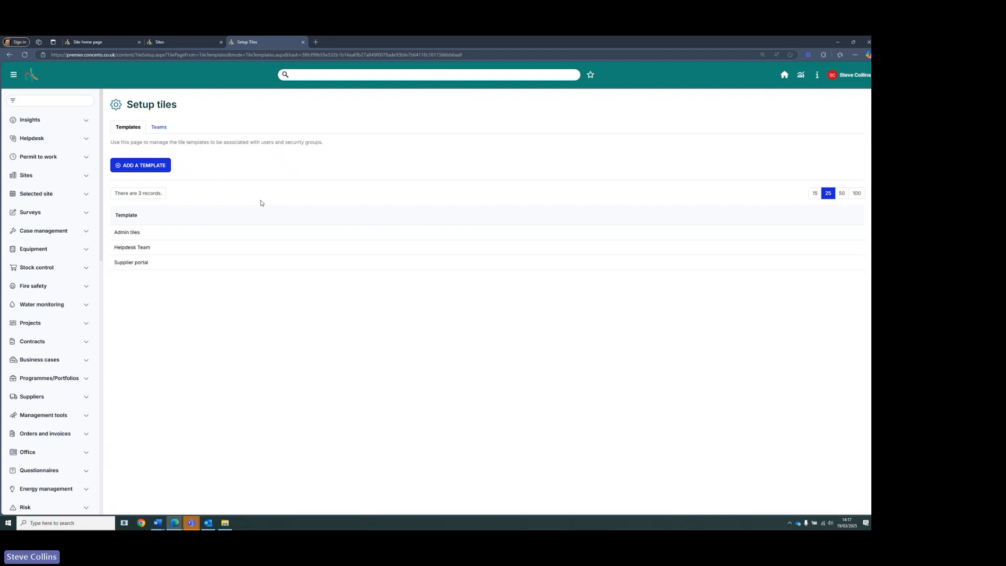
left_click(161, 127)
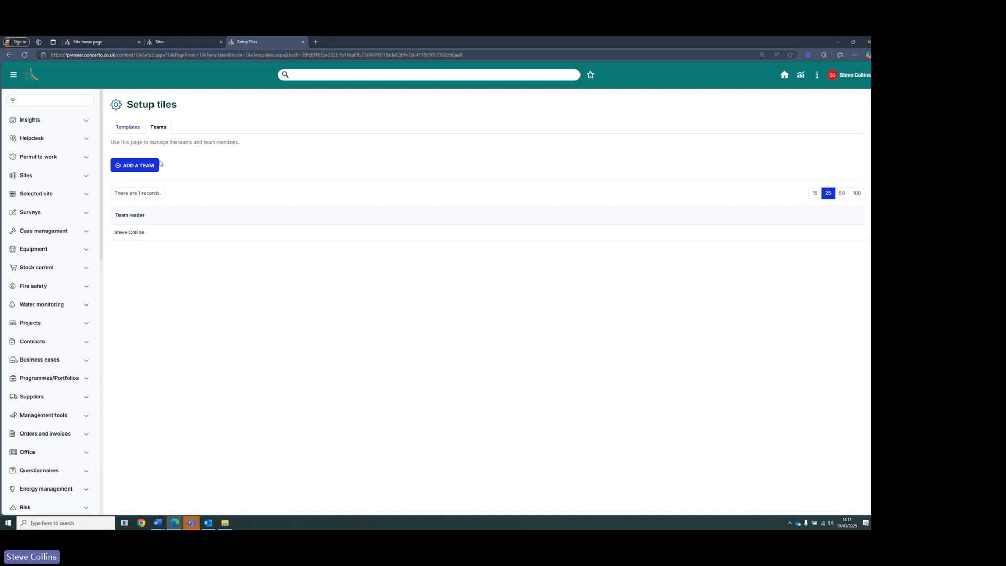
left_click(148, 231)
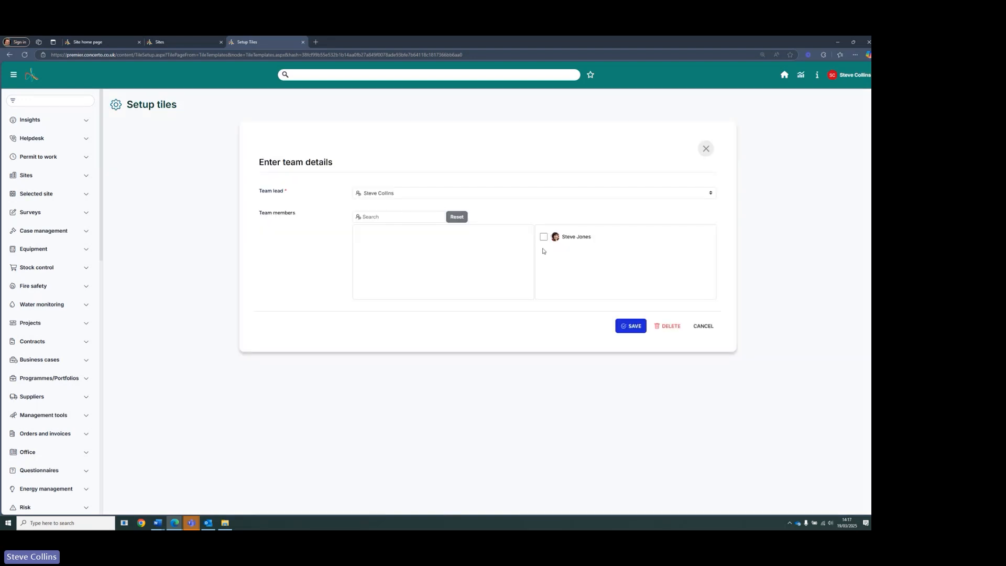
left_click(704, 327)
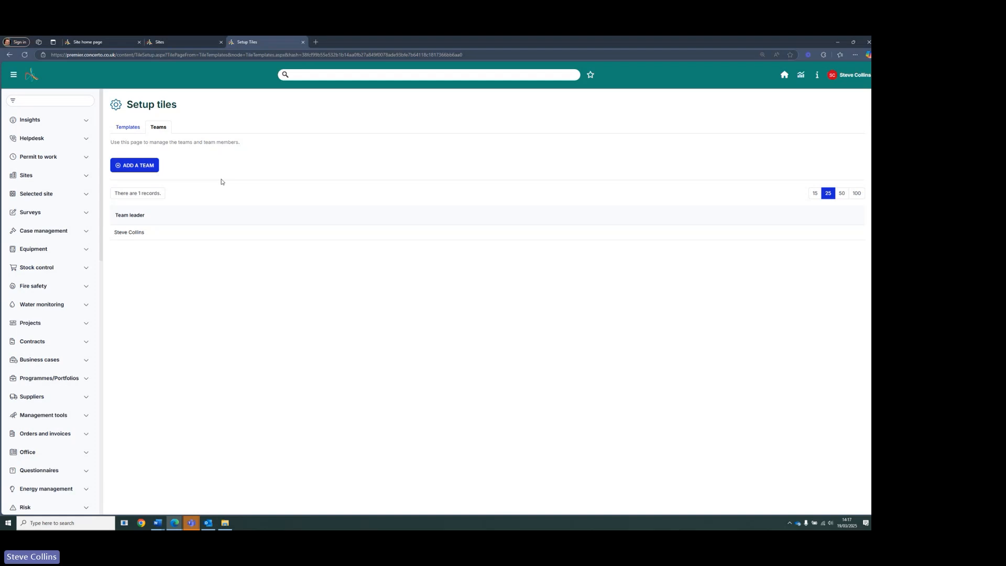
- Open the Admin tiles template and review its settings, including the pages where its tiles are displayed
left_click(133, 130)
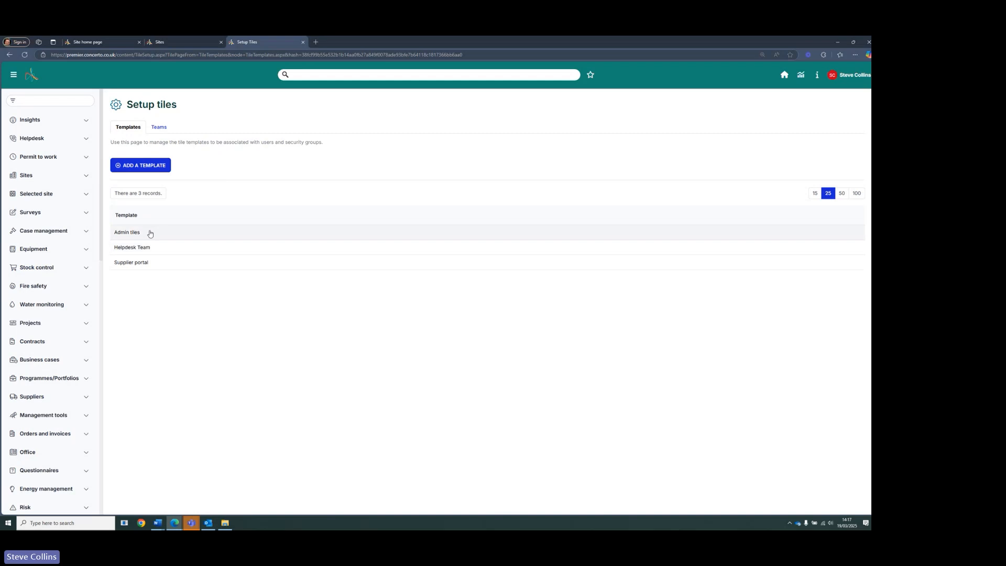
left_click(150, 234)
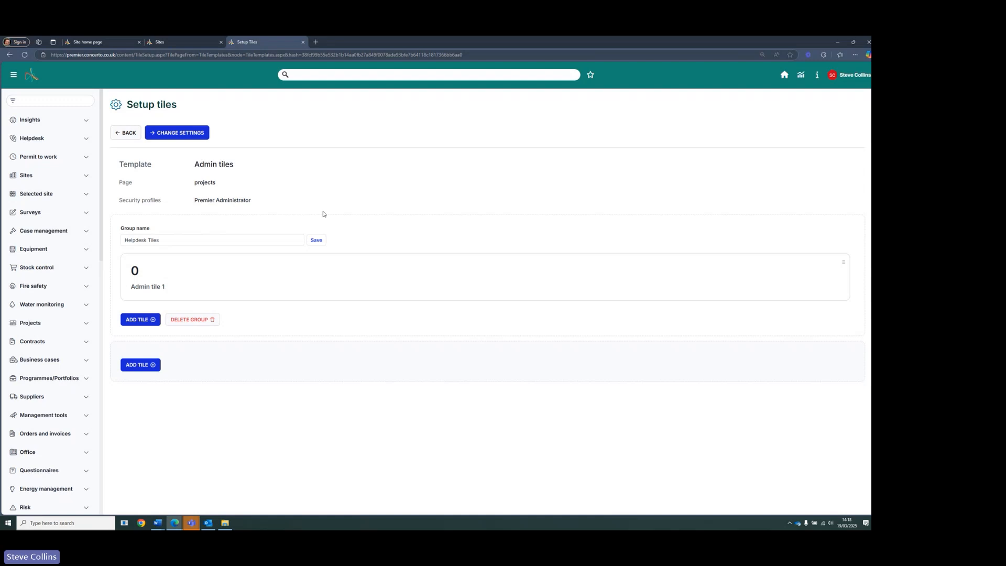
left_click(204, 133)
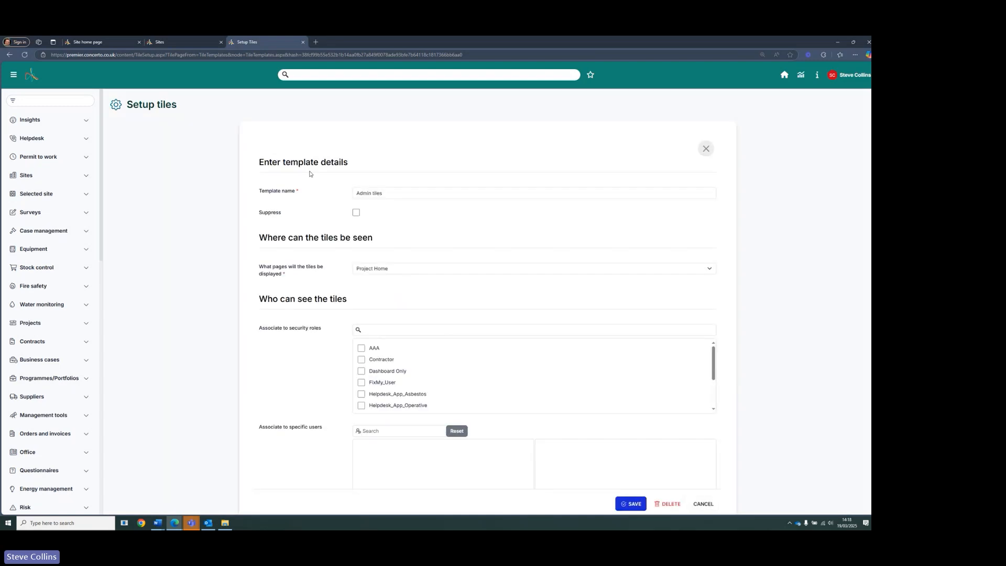
left_click(408, 269)
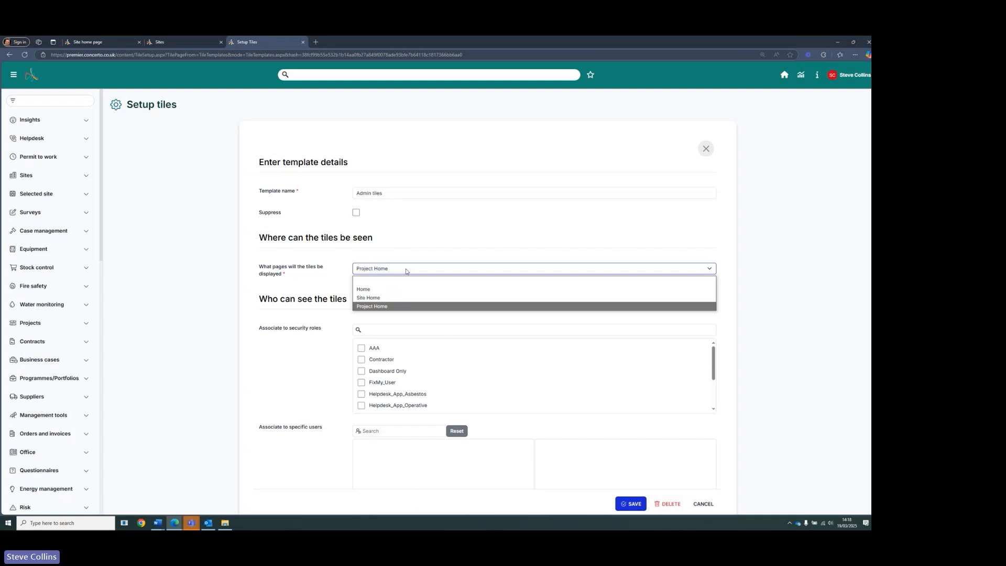
left_click(381, 309)
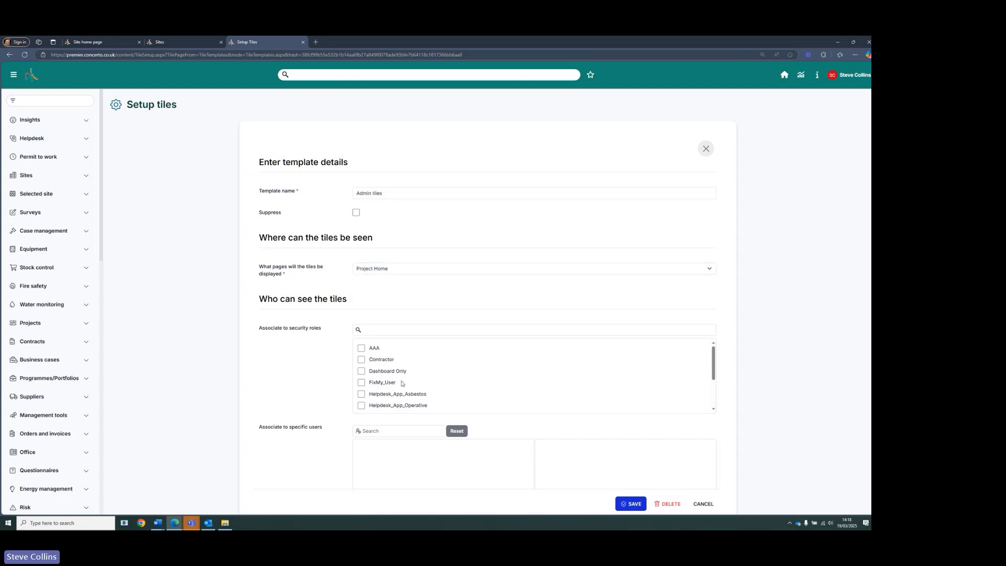
scroll(321, 383, "down", 1)
scroll(607, 470, "up", 1)
left_click(703, 504)
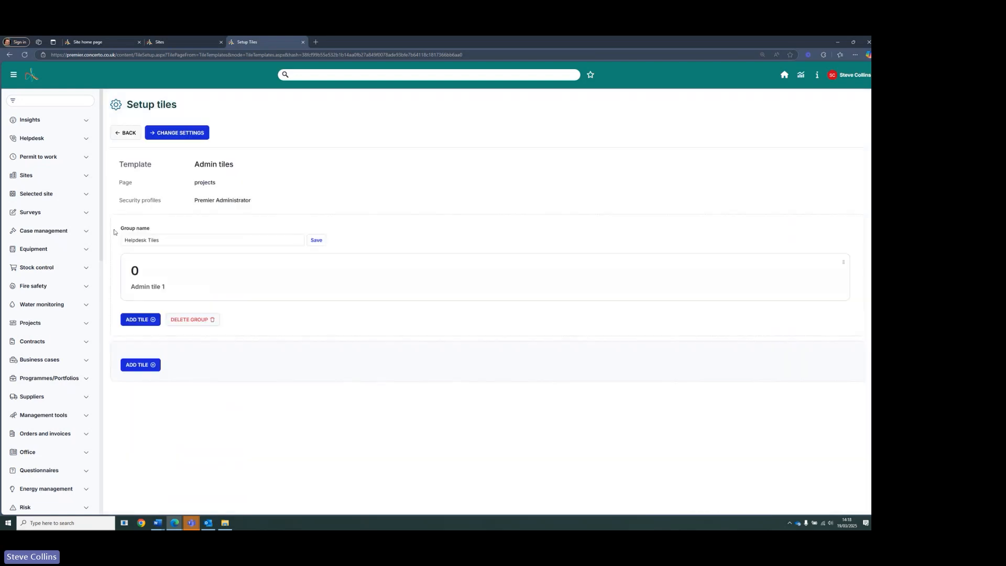
- Return to the Sites home page and scroll through its dashboard tiles
left_click(783, 76)
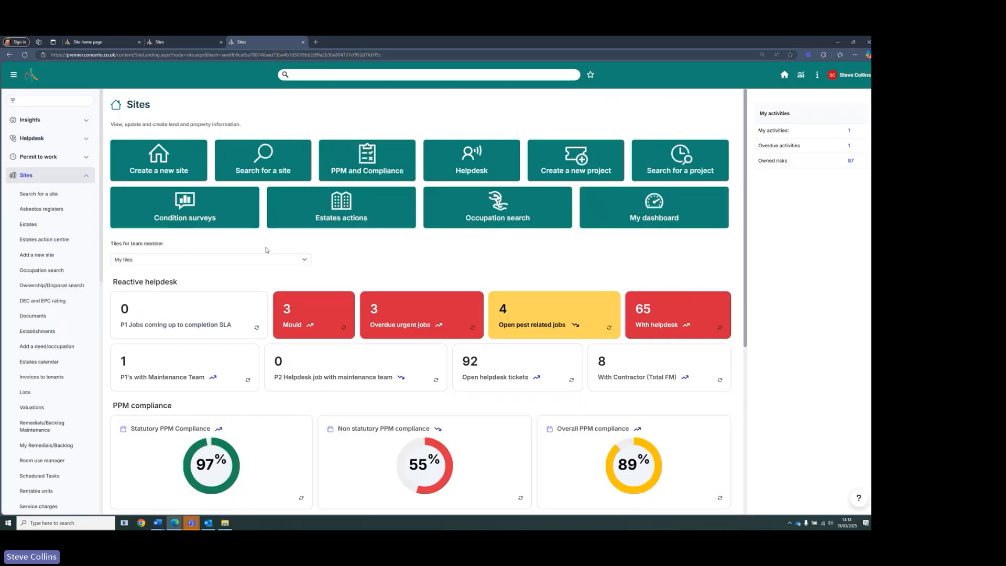
scroll(236, 246, "down", 3)
scroll(183, 236, "up", 2)
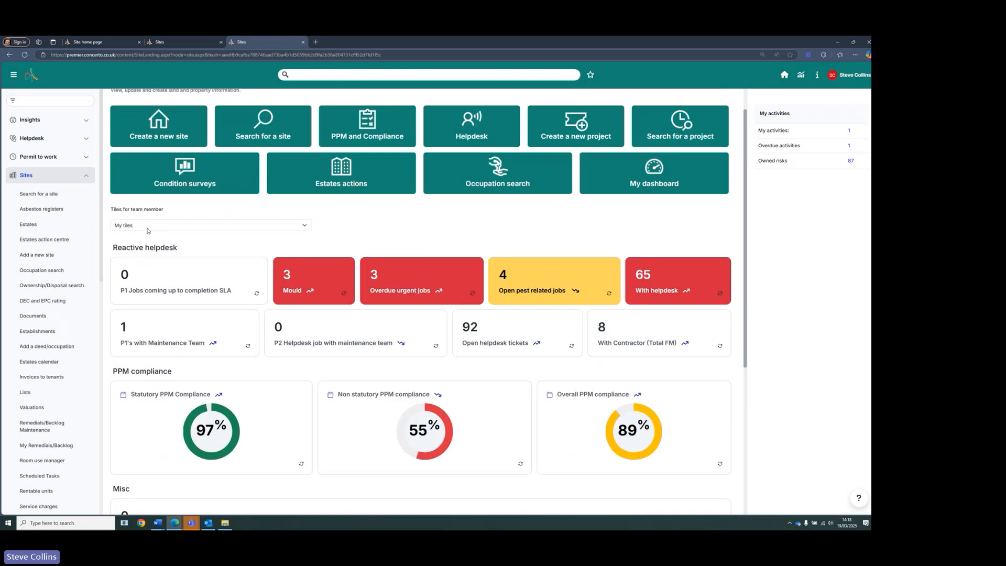
scroll(147, 231, "down", 5)
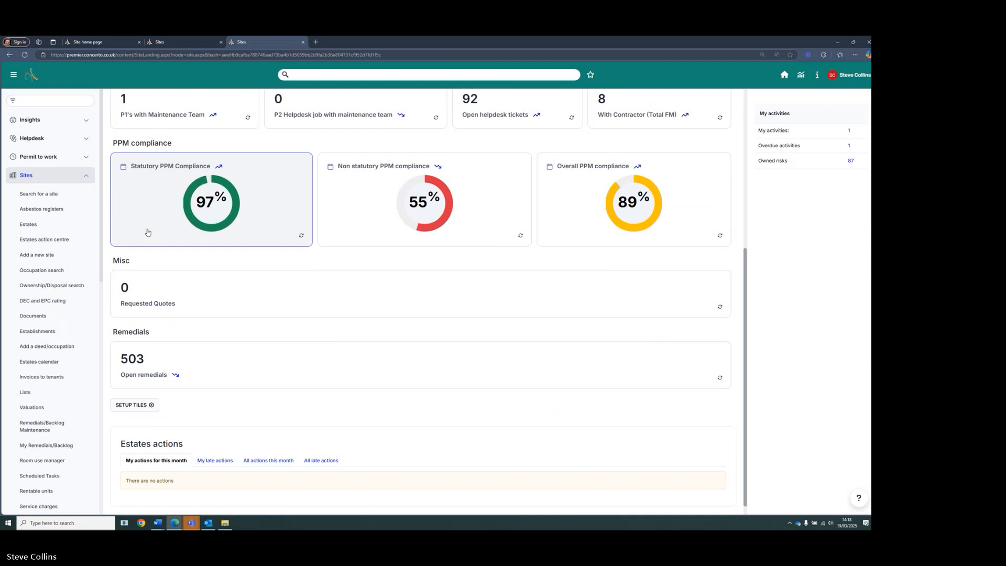
- Open the tile setup for the Sites home page and review the current user's tile groups
left_click(133, 393)
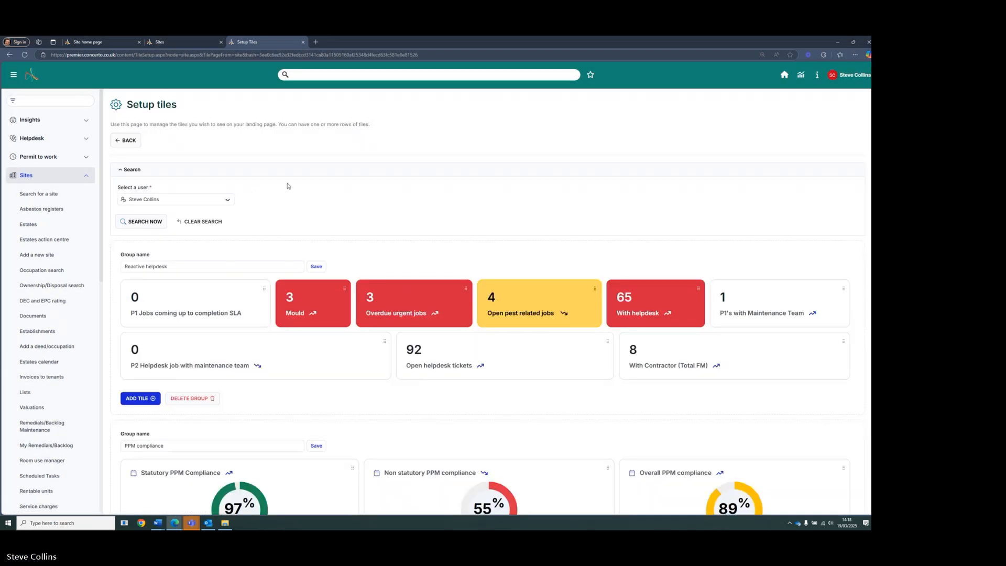
left_click(229, 203)
left_click(311, 200)
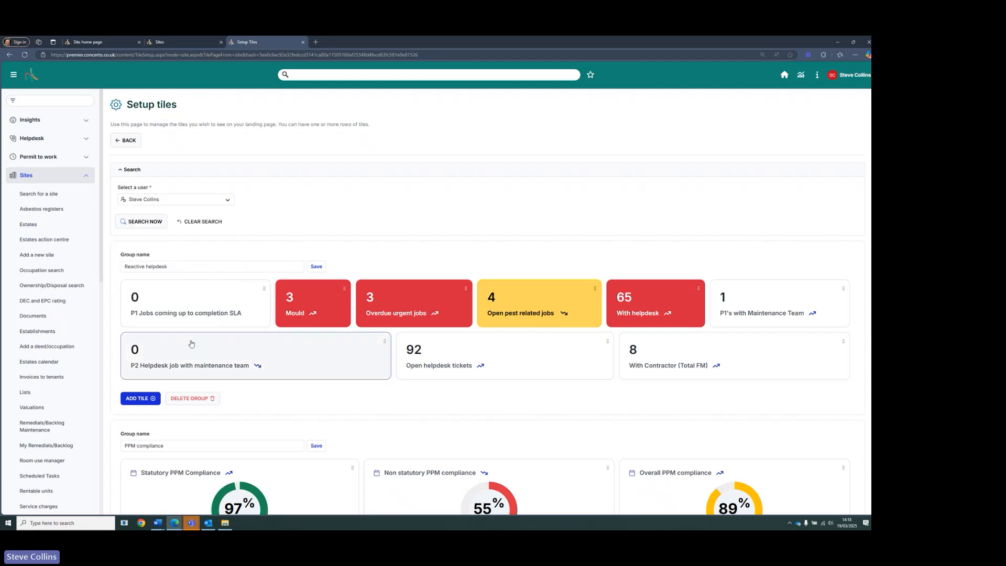
scroll(184, 349, "down", 7)
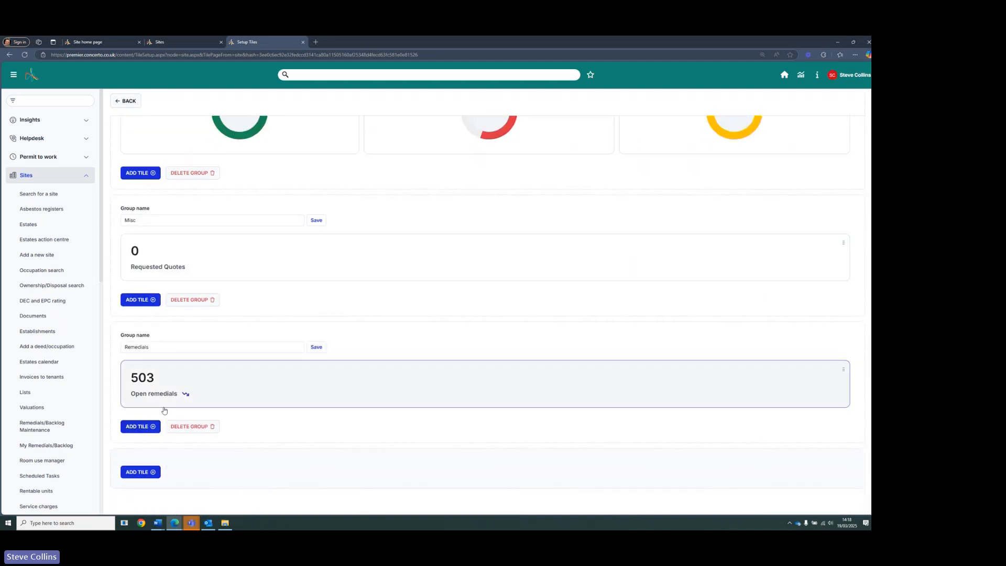
scroll(175, 438, "up", 1)
scroll(175, 437, "up", 7)
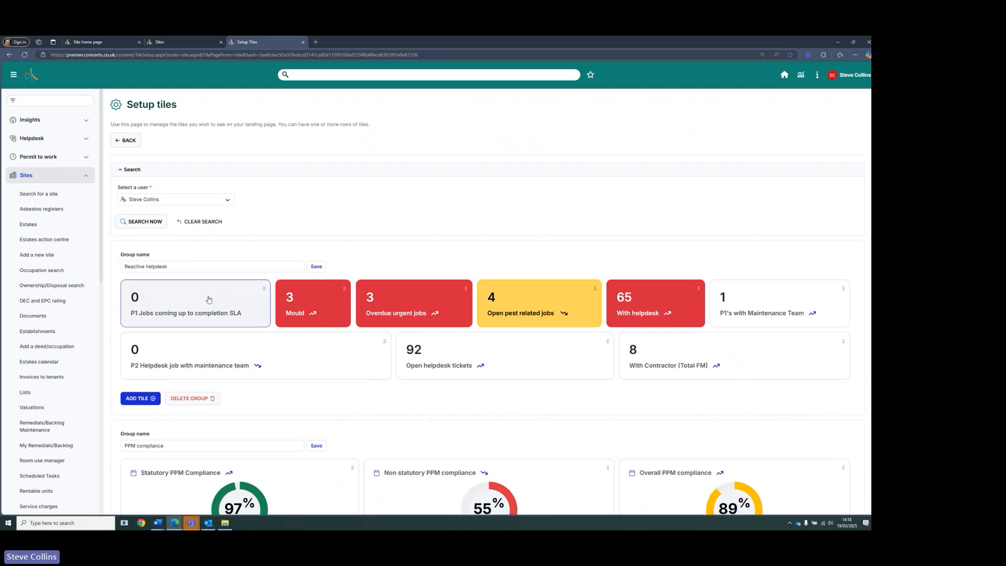
scroll(249, 308, "down", 3)
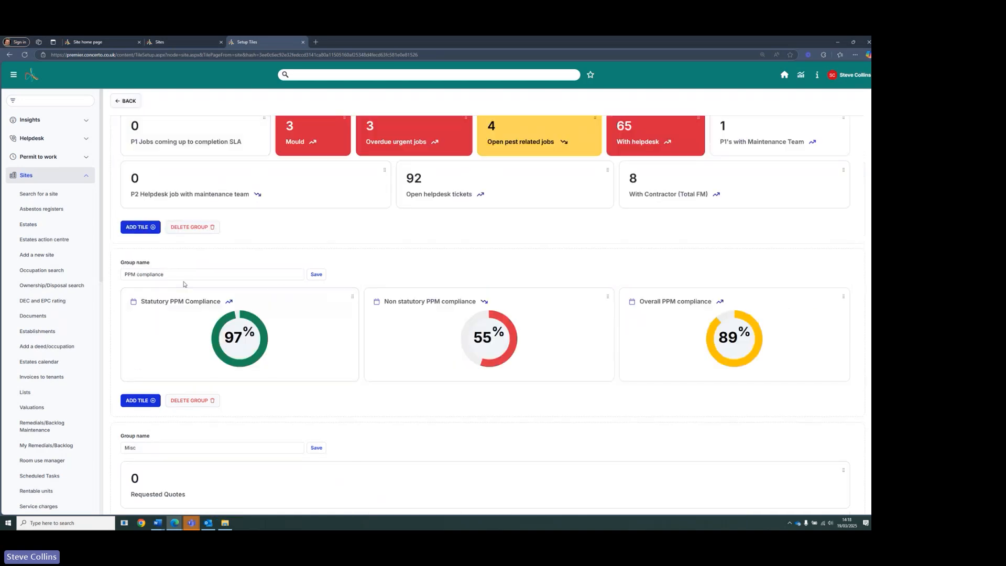
scroll(246, 310, "down", 3)
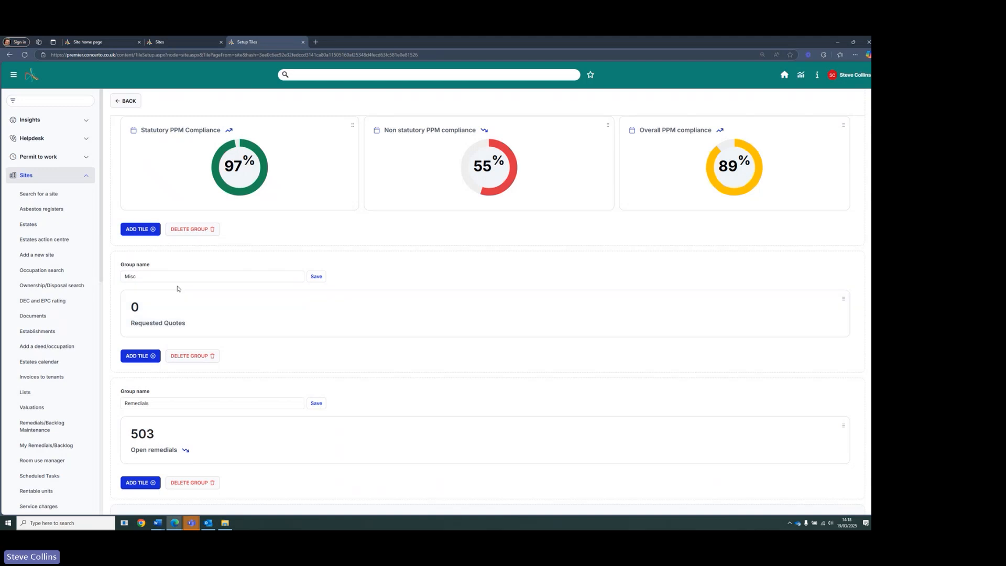
scroll(226, 365, "up", 6)
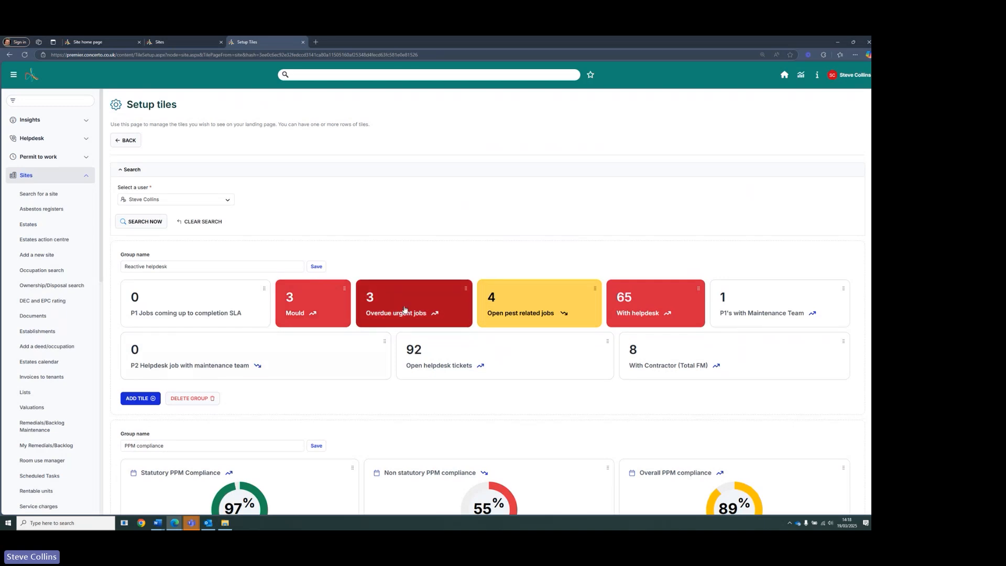
- Add a new tile named "Equipment not working" with Equipment/Assets as its source of data
left_click(150, 400)
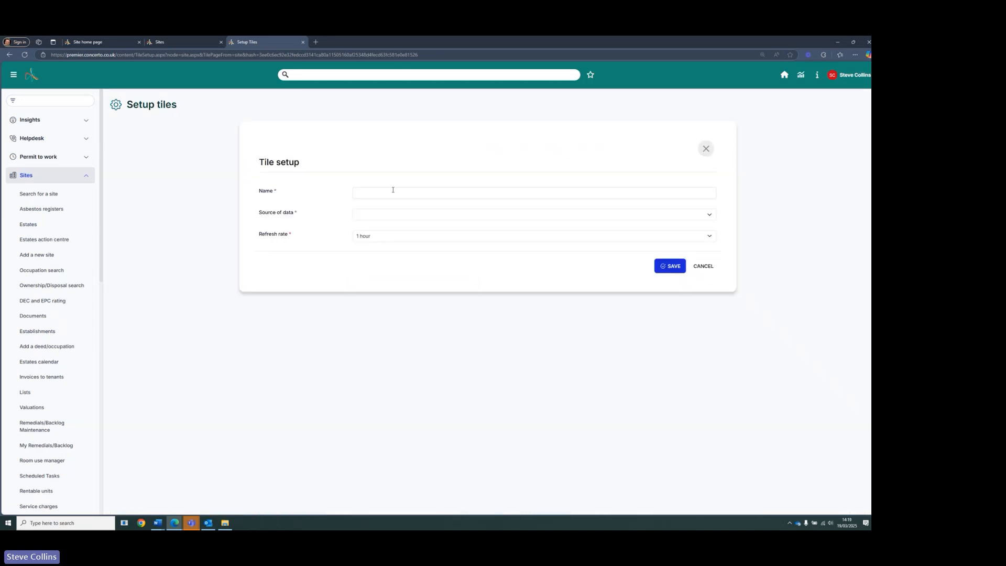
left_click(389, 193)
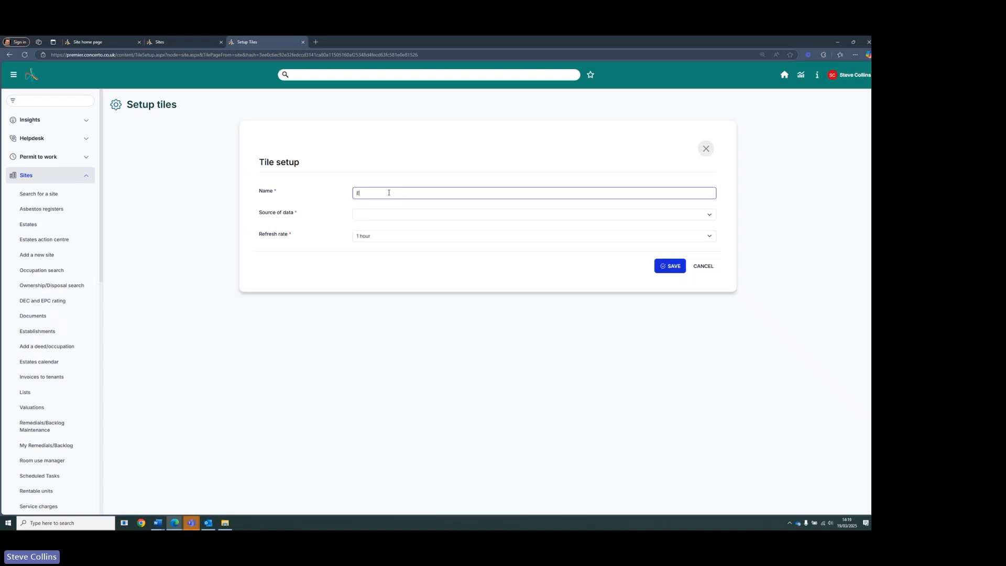
type("Equipment not working")
left_click(392, 219)
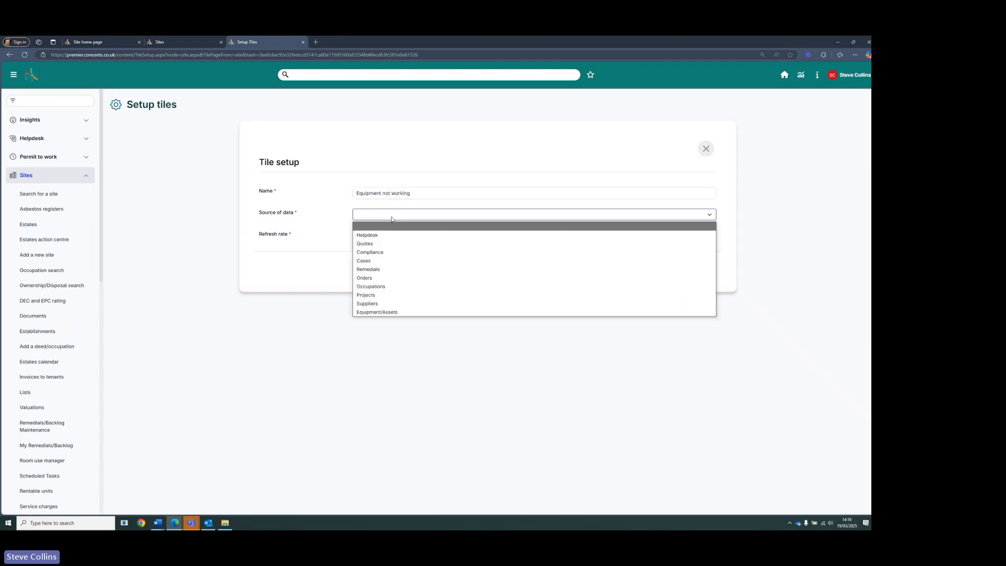
left_click(396, 313)
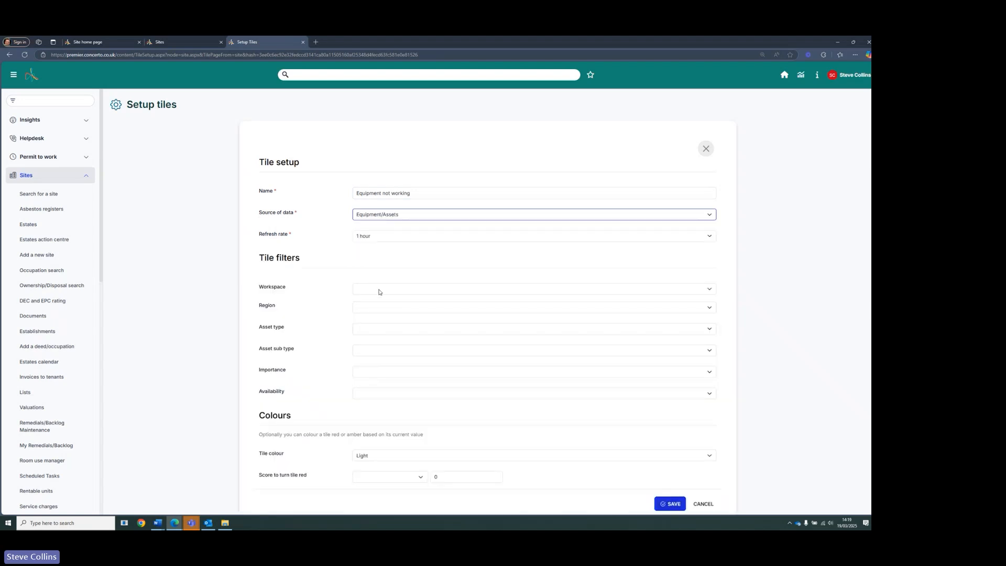
- Filter the tile to the Boilers asset type and Not working availability, review the other filter options, and save it
left_click(377, 328)
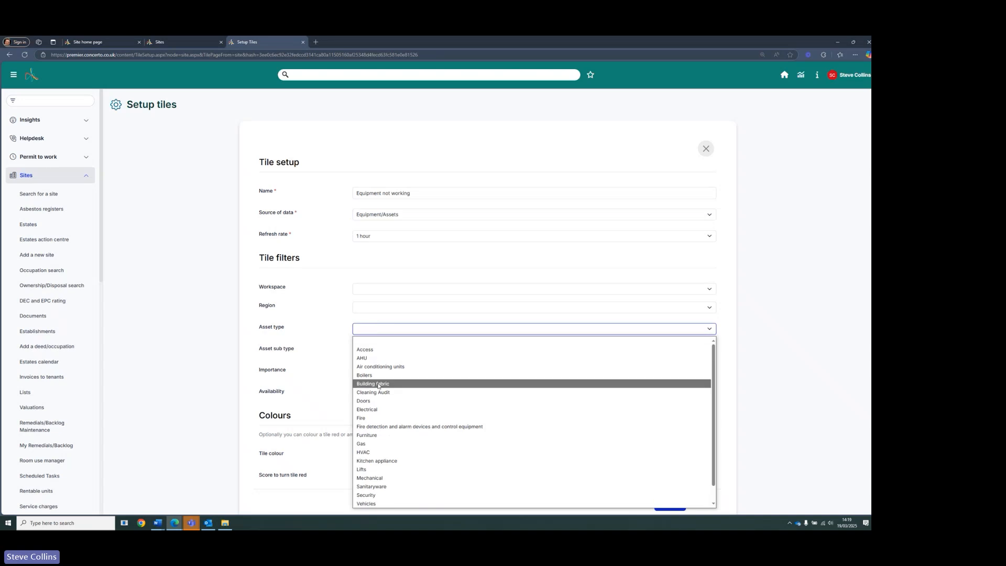
left_click(377, 375)
scroll(375, 367, "down", 2)
left_click(371, 341)
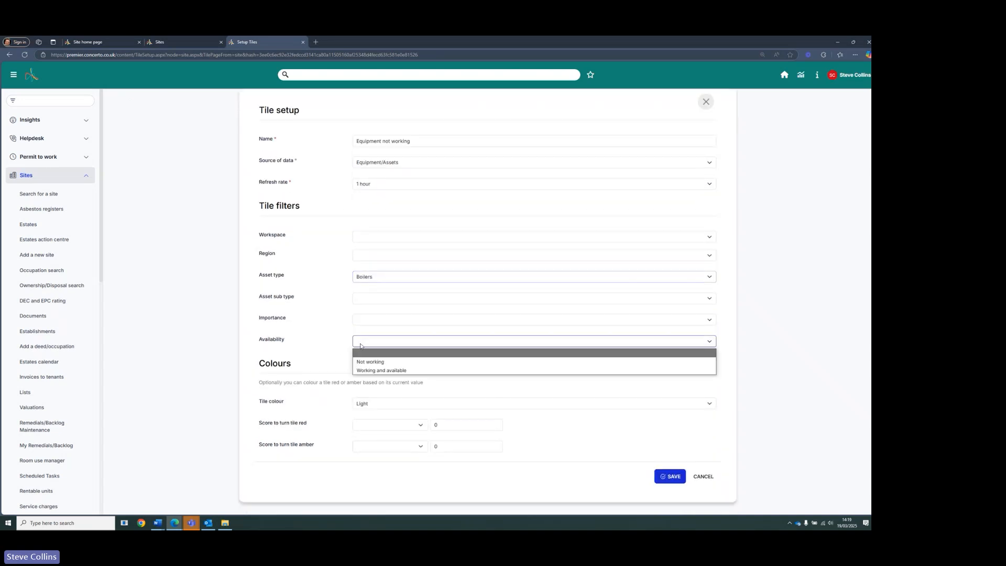
left_click(370, 362)
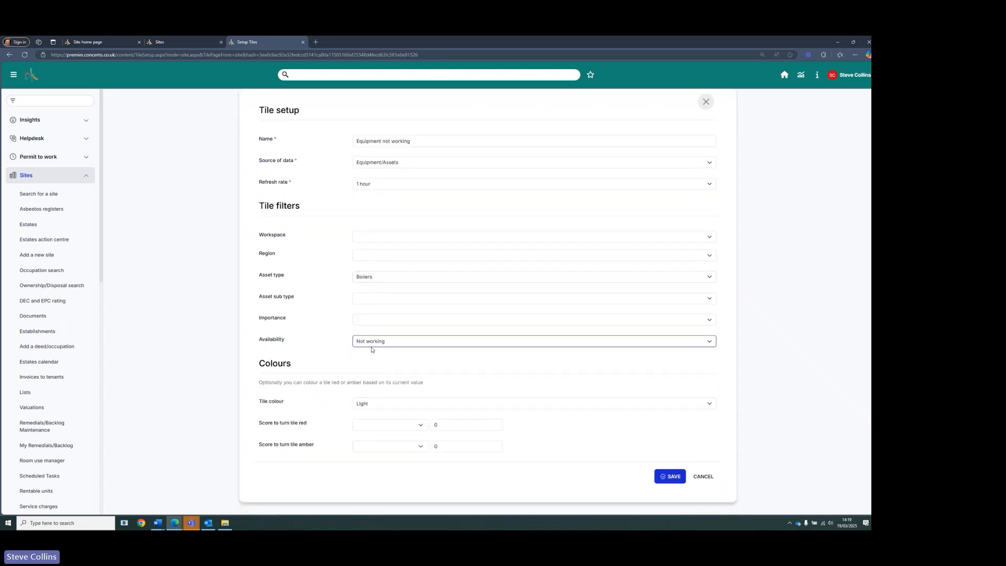
left_click(367, 320)
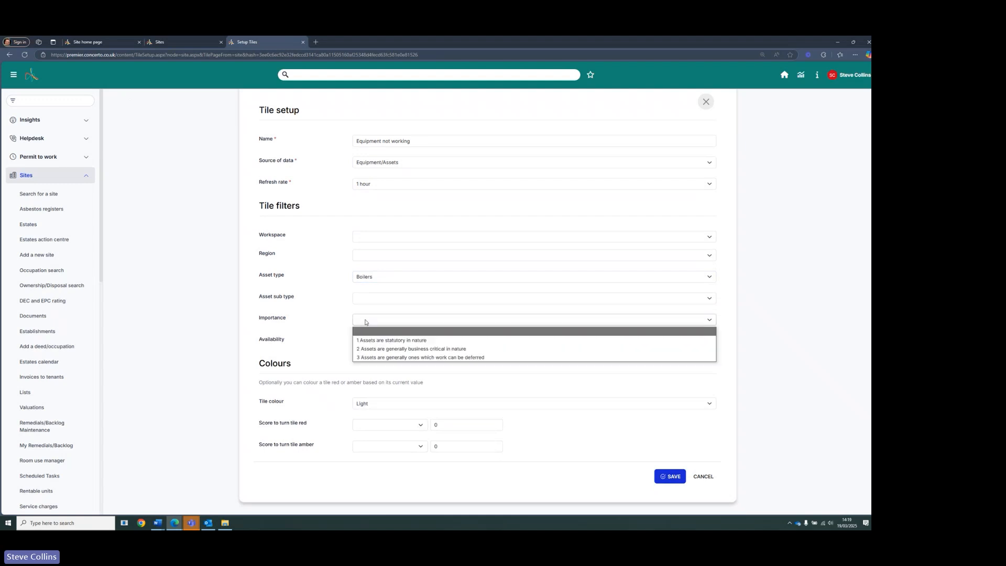
left_click(373, 297)
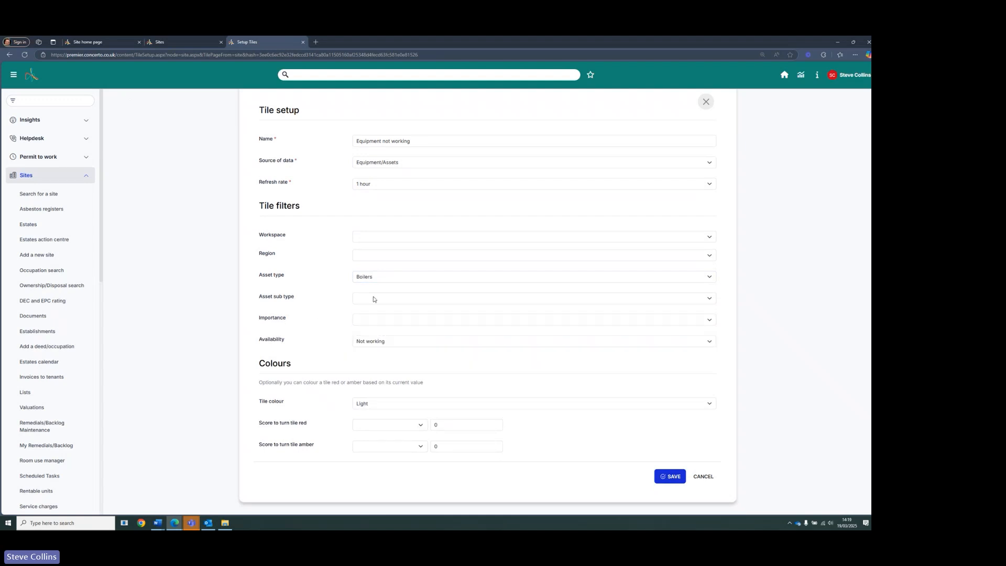
left_click(376, 299)
left_click(341, 302)
left_click(375, 320)
left_click(302, 334)
left_click(671, 477)
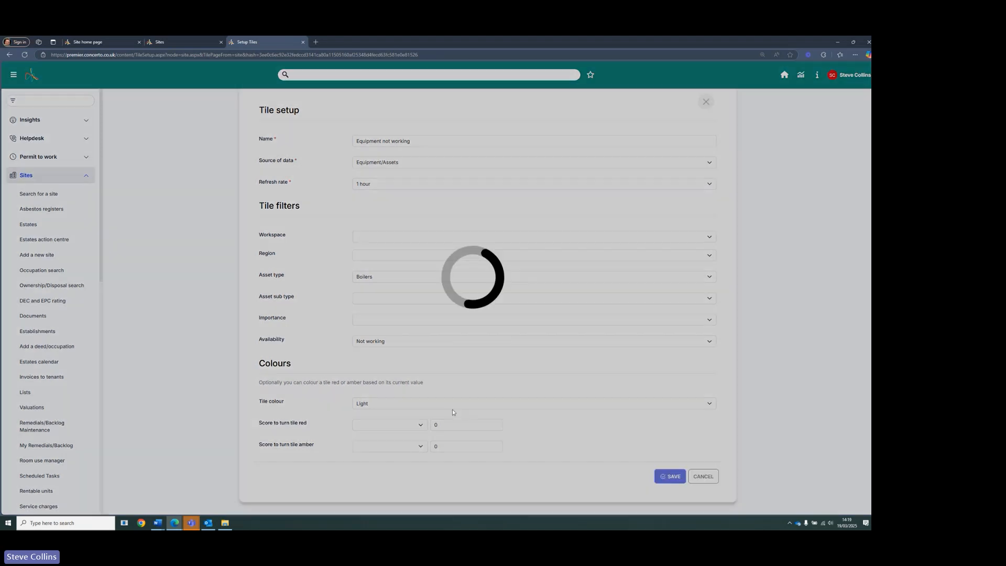
- Start another tile with Helpdesk as its source of data and browse the job priority and job type options
left_click(142, 337)
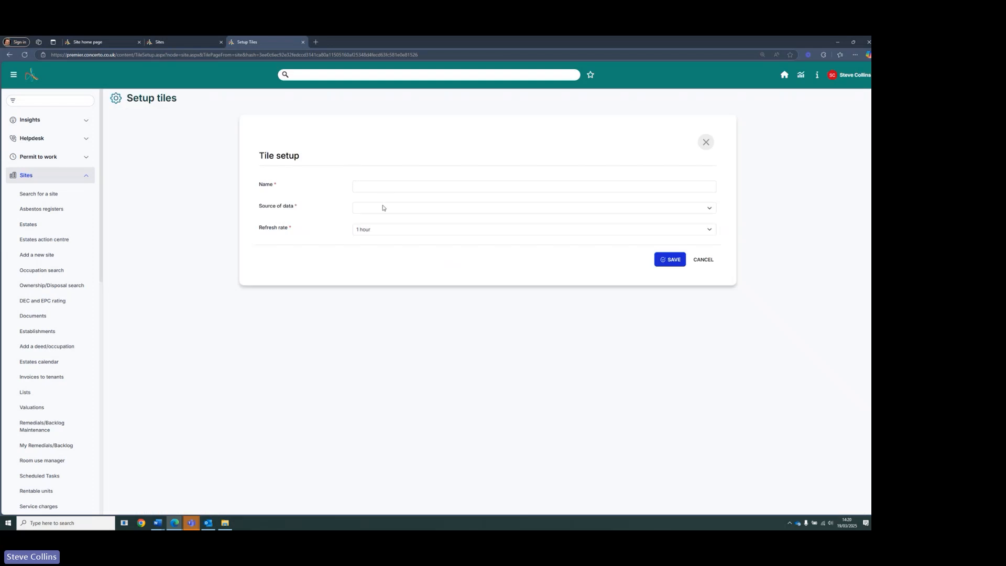
left_click(385, 208)
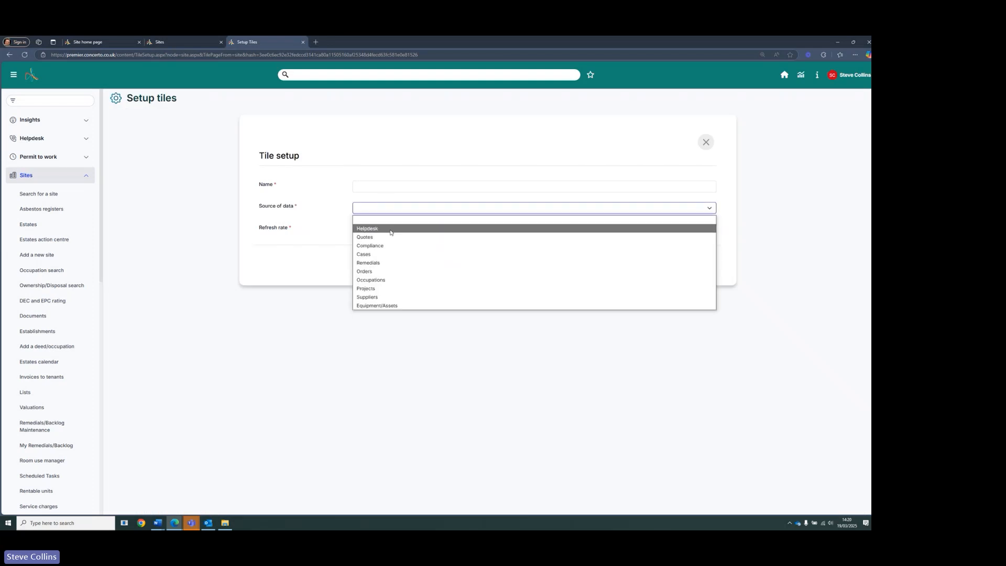
left_click(391, 232)
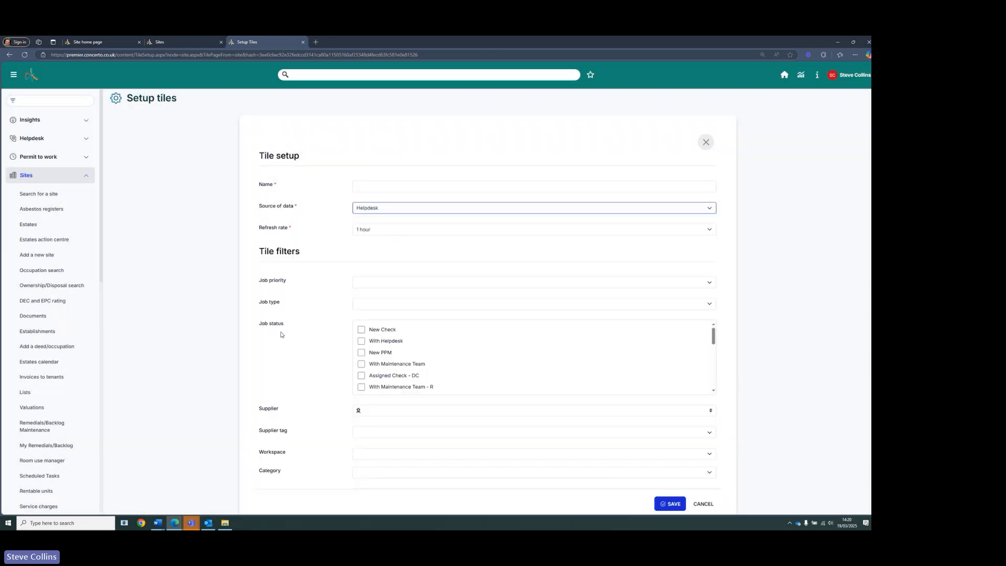
scroll(283, 337, "down", 2)
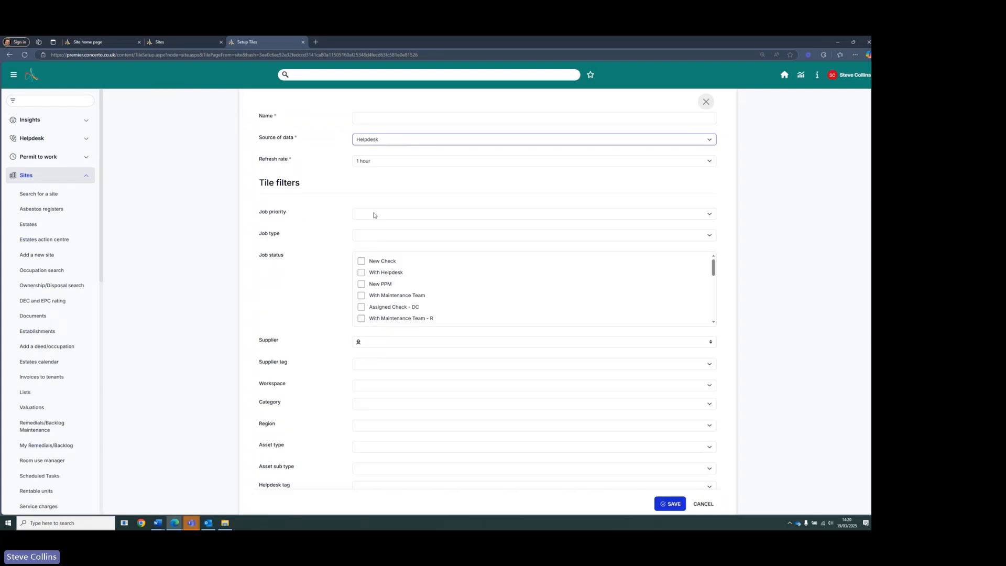
left_click(376, 216)
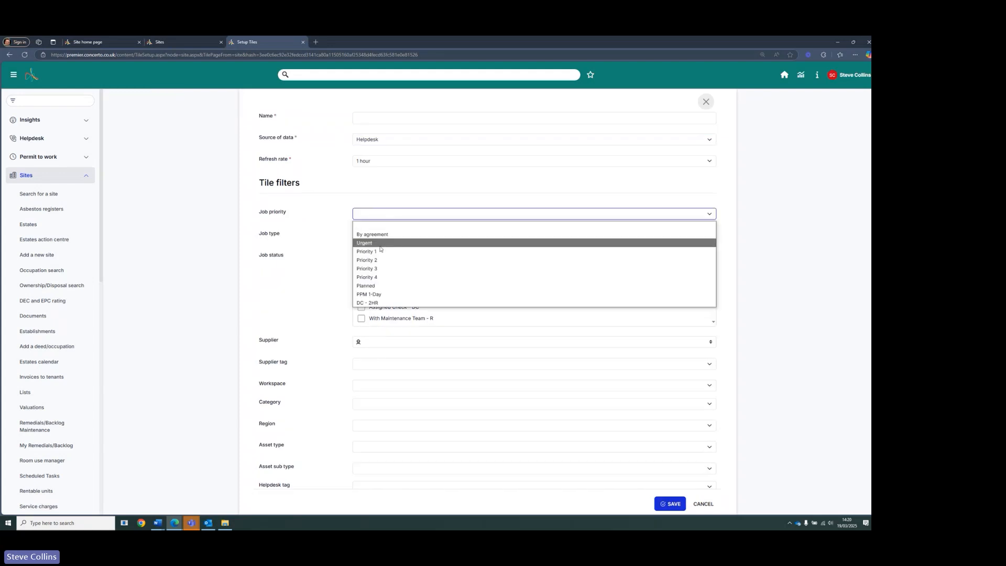
left_click(308, 252)
left_click(372, 235)
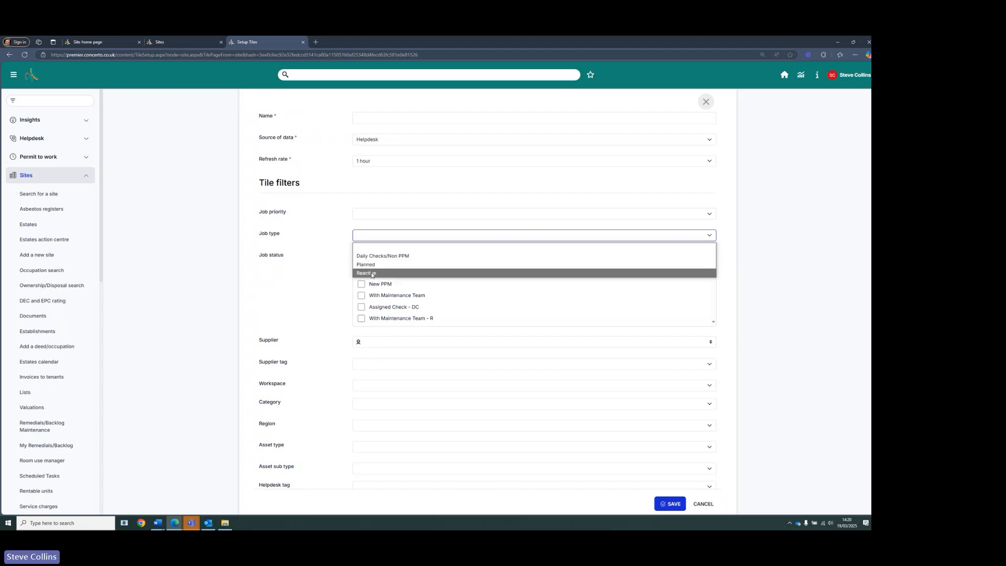
left_click(324, 287)
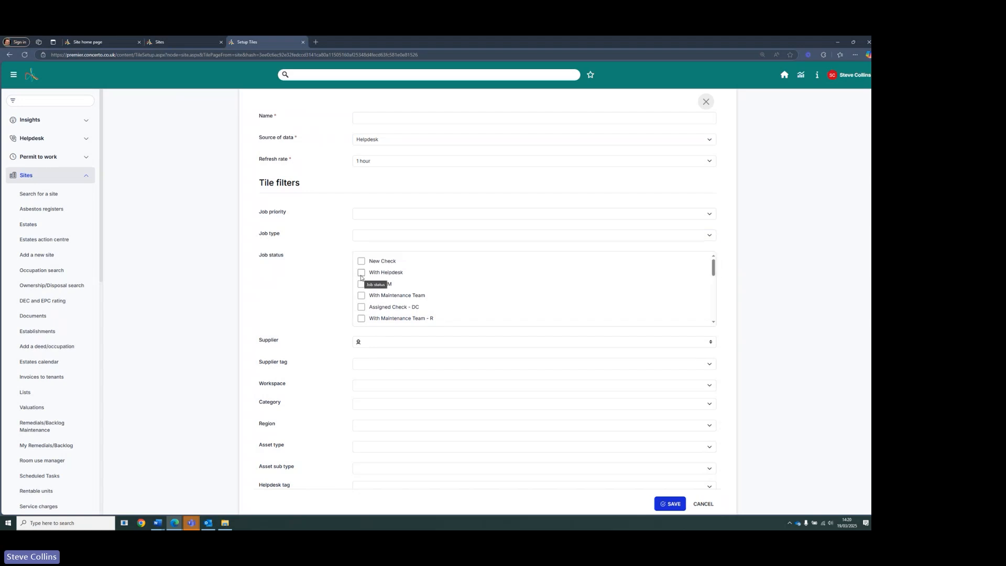
- Filter the helpdesk tile by Priority 1 job priority, Reactive job type and With Helpdesk job status
left_click(365, 212)
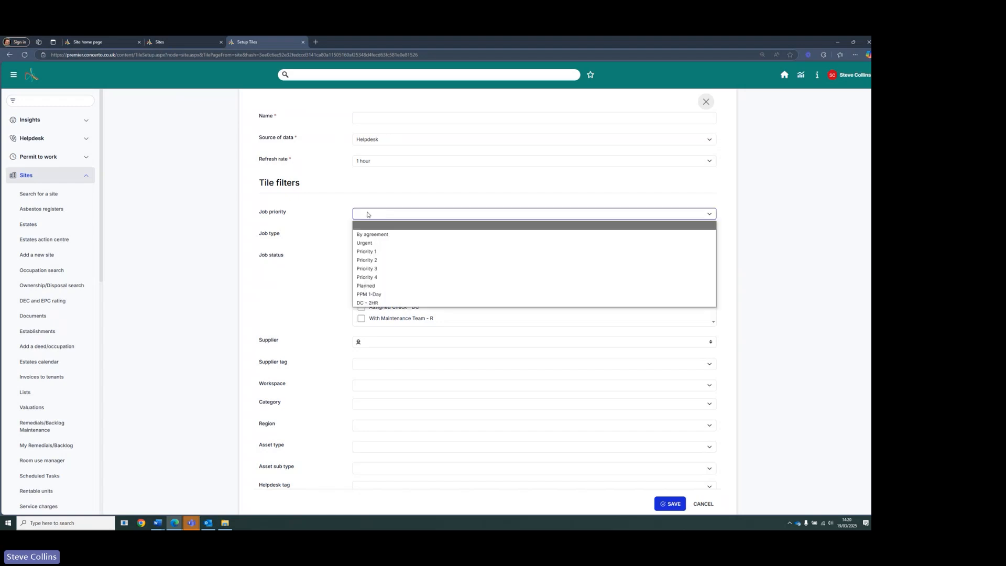
left_click(372, 255)
left_click(381, 235)
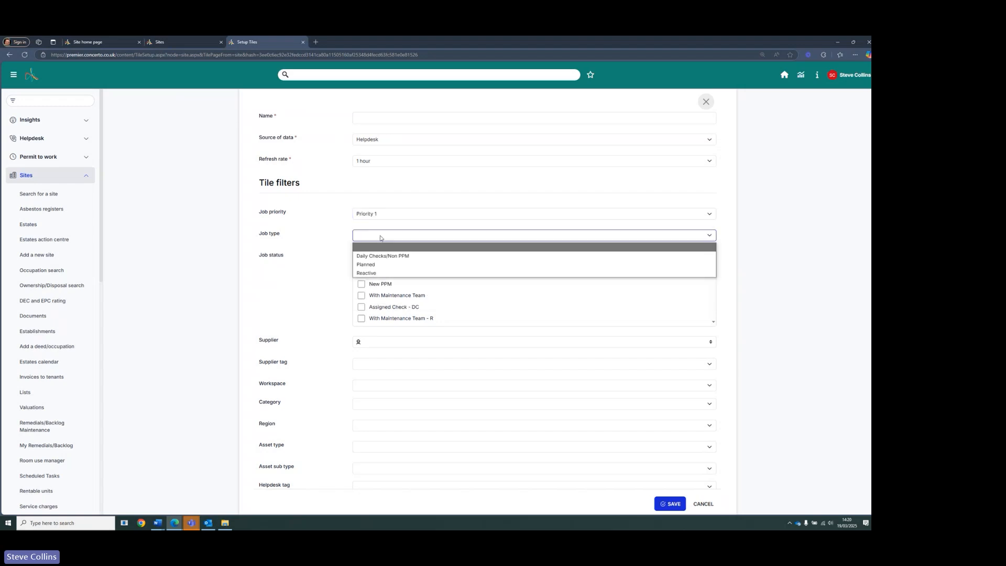
left_click(377, 274)
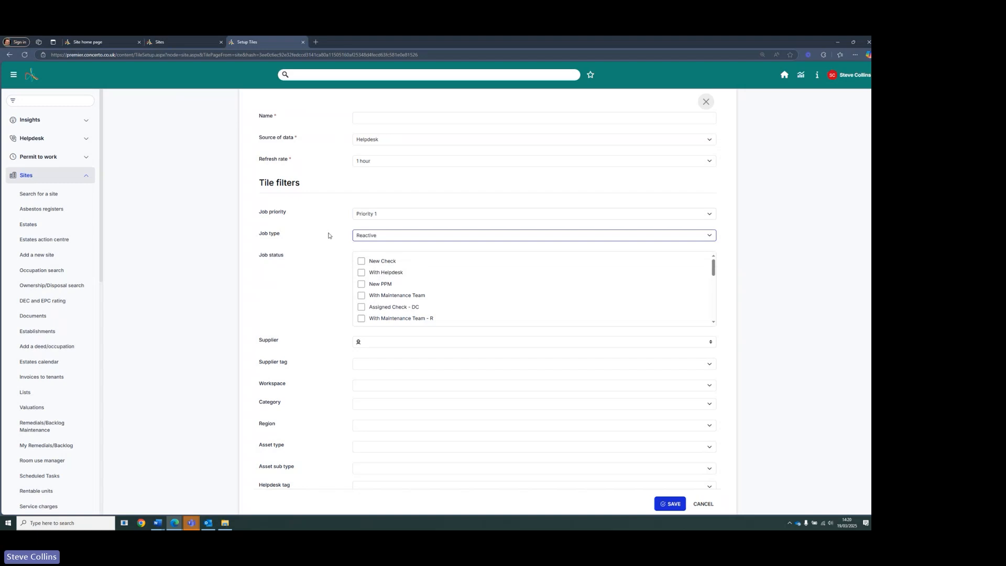
left_click(361, 273)
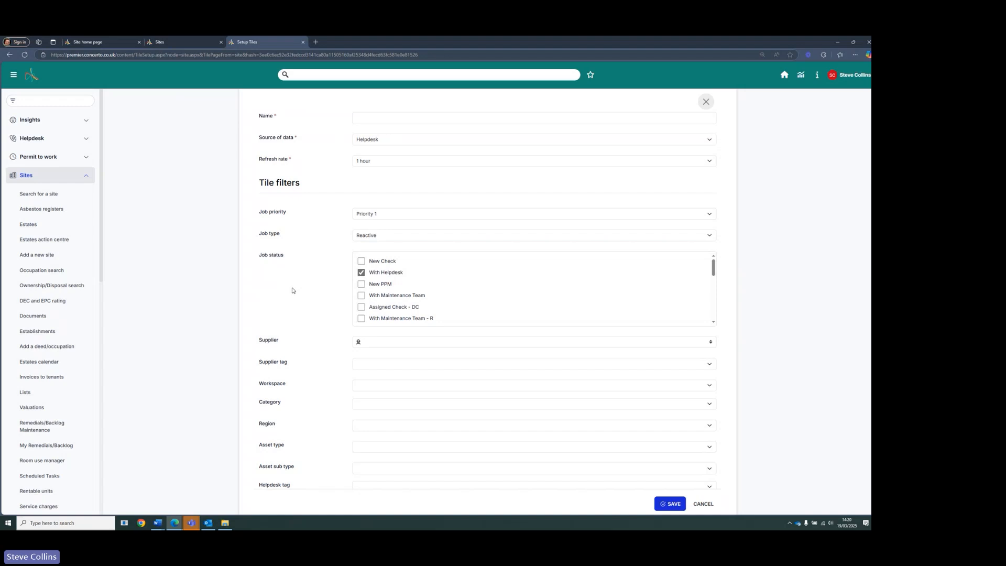
scroll(293, 290, "down", 1)
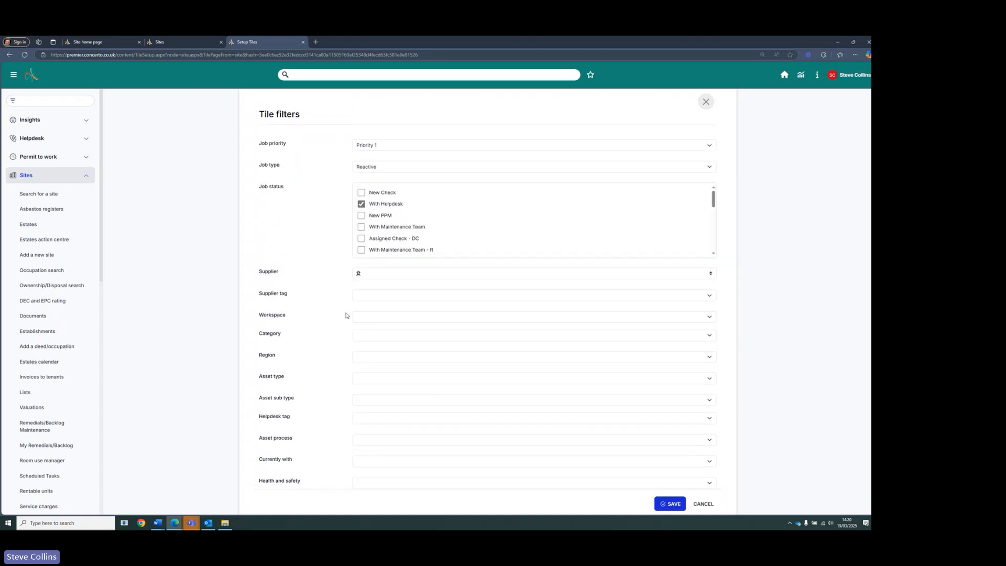
scroll(353, 336, "down", 1)
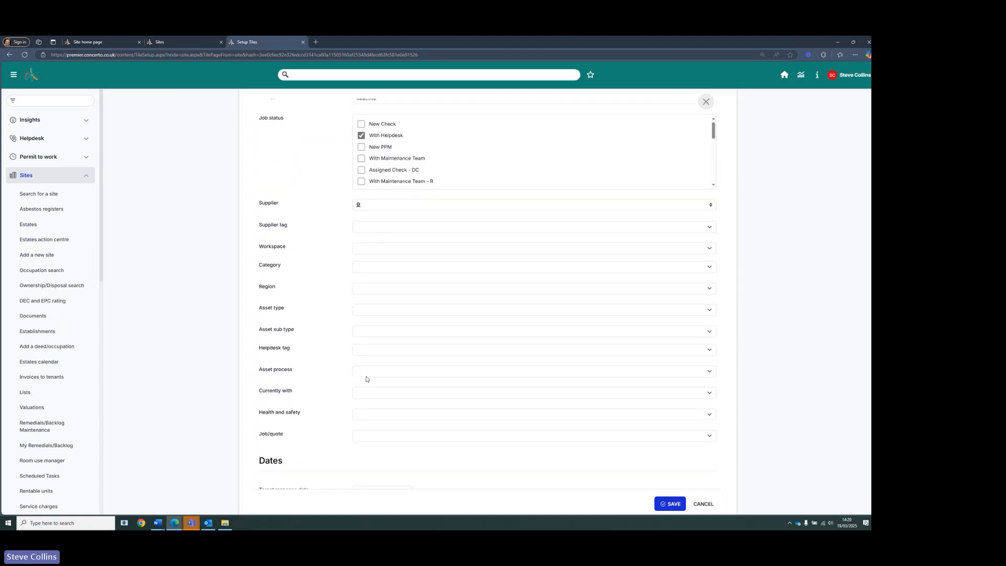
left_click(371, 310)
key("Down")
key("Down")
key("Down")
key("Down")
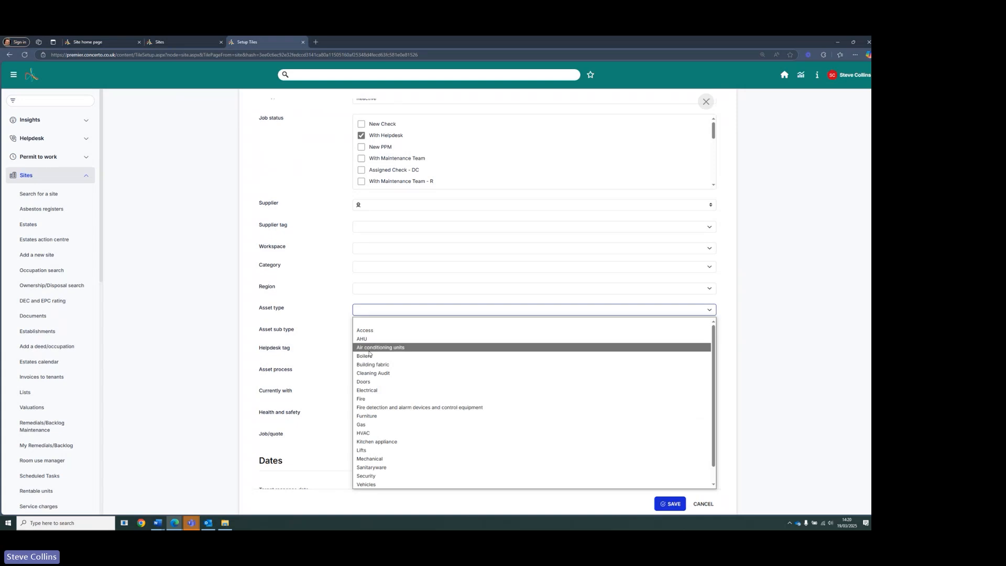
key("Return")
left_click(369, 311)
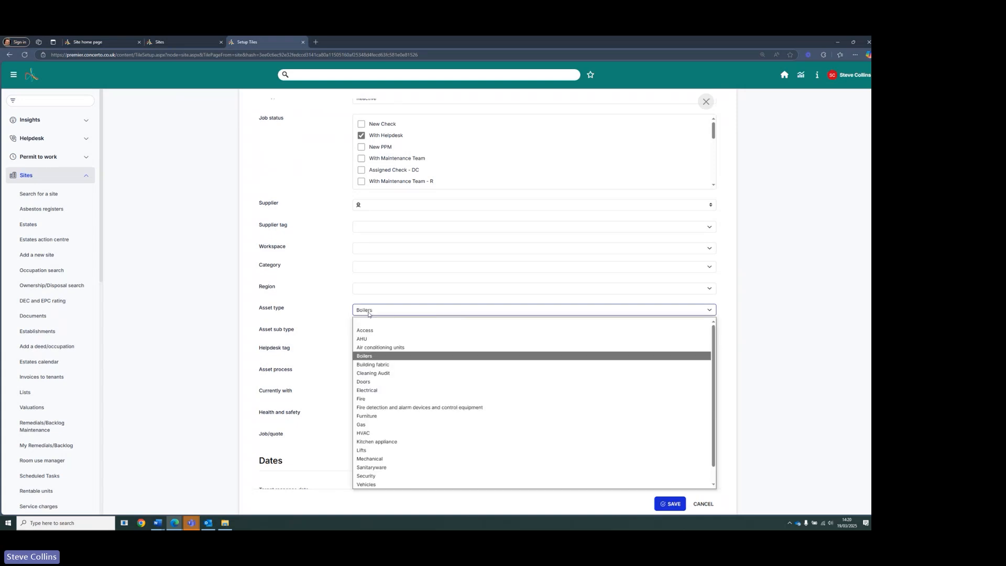
key("Up")
key("Up")
key("Up")
key("Return")
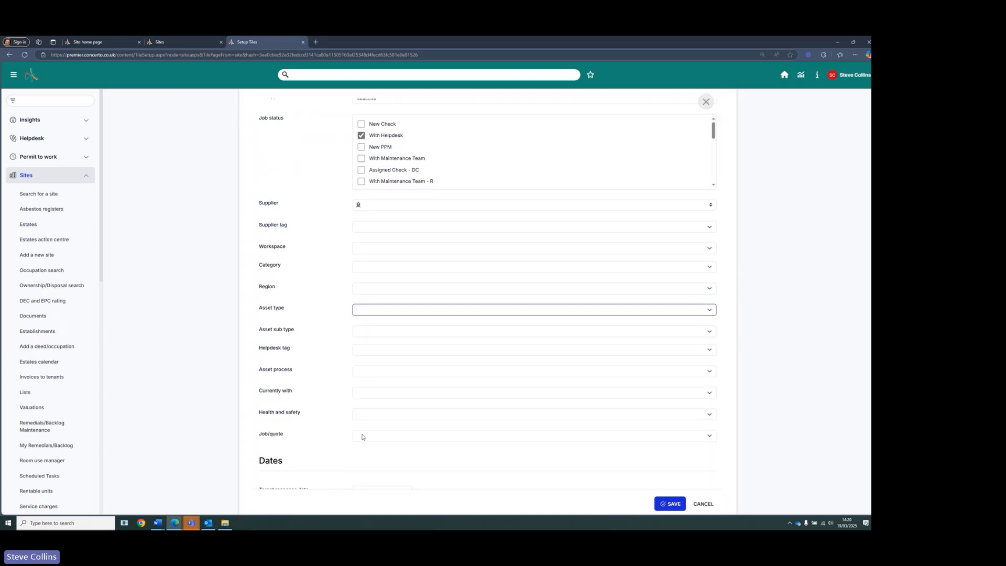
left_click(377, 415)
left_click(373, 437)
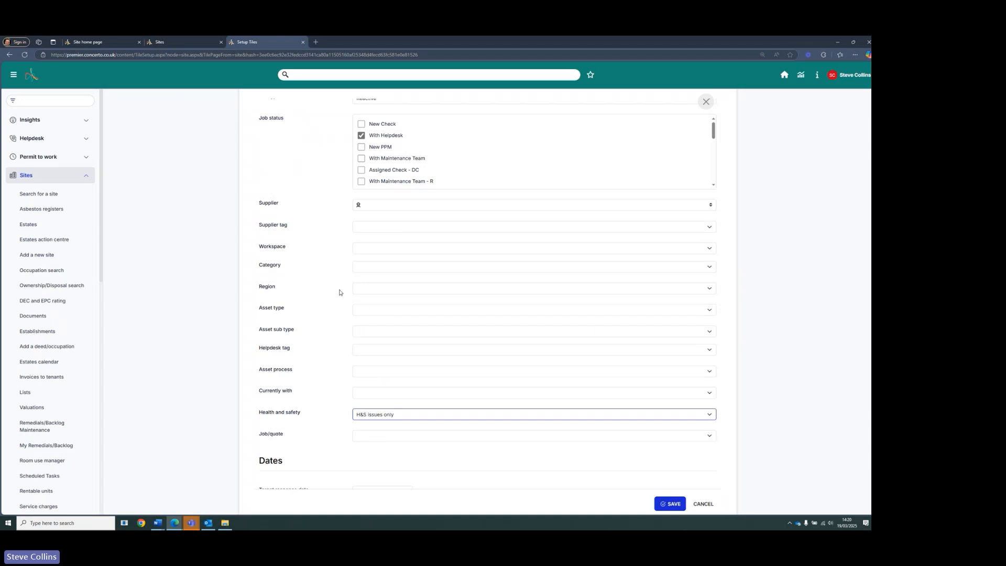
left_click(364, 413)
left_click(367, 425)
- Set the target response date filter to coming up within 1 hours
scroll(297, 386, "down", 1)
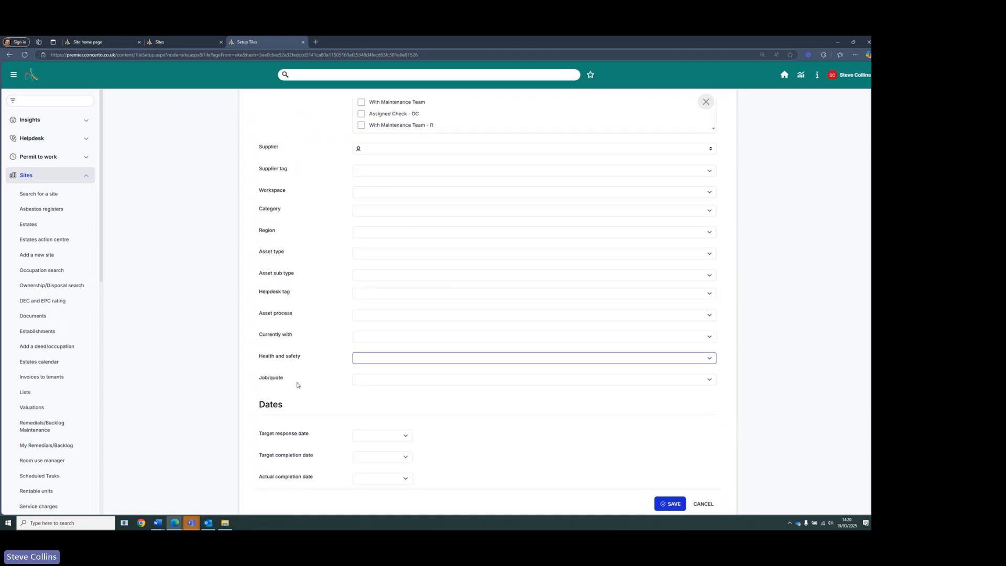
scroll(297, 385, "down", 1)
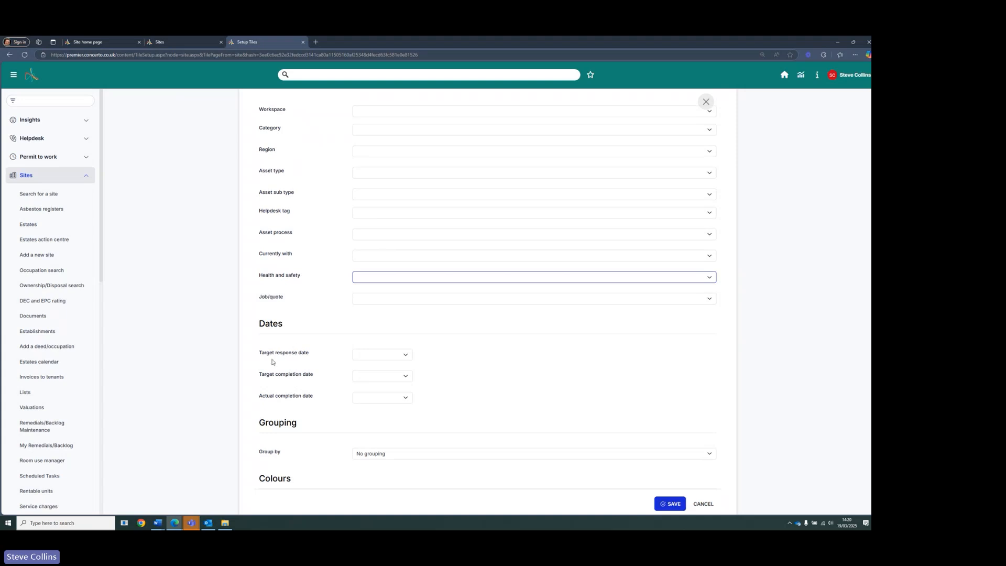
left_click(400, 356)
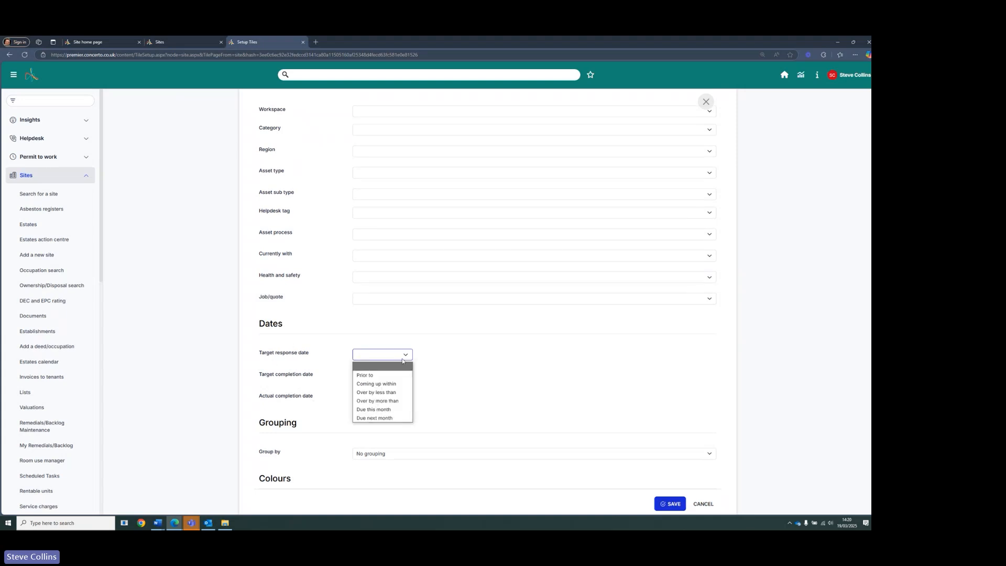
left_click(391, 384)
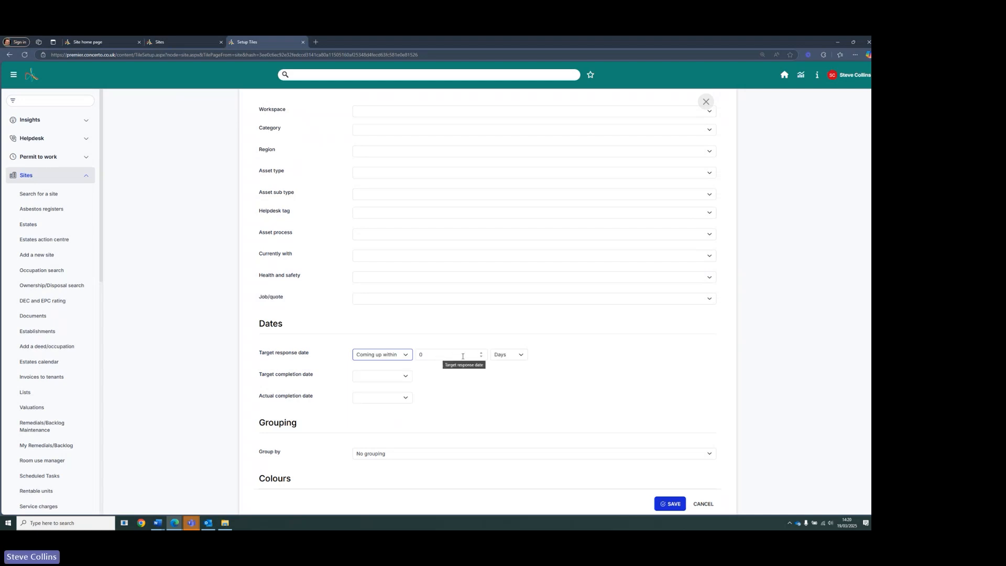
left_click(507, 355)
left_click(503, 374)
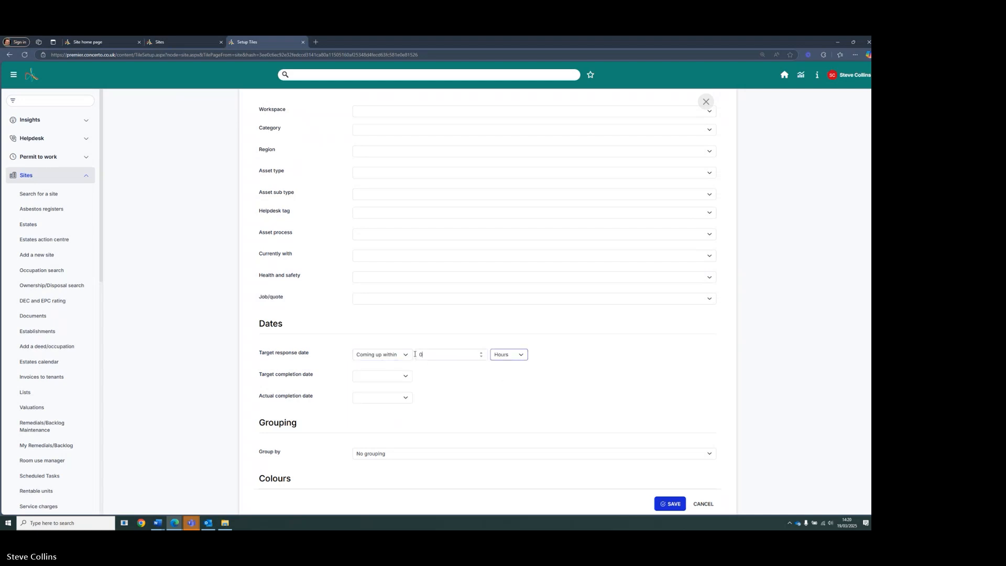
double_click(414, 355)
type("1")
left_click(578, 384)
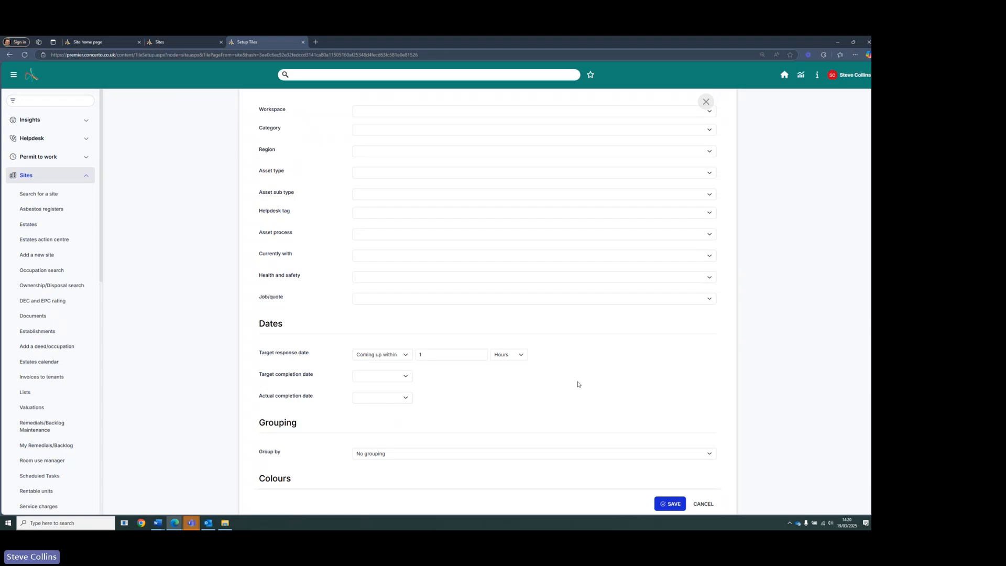
scroll(578, 385, "up", 4)
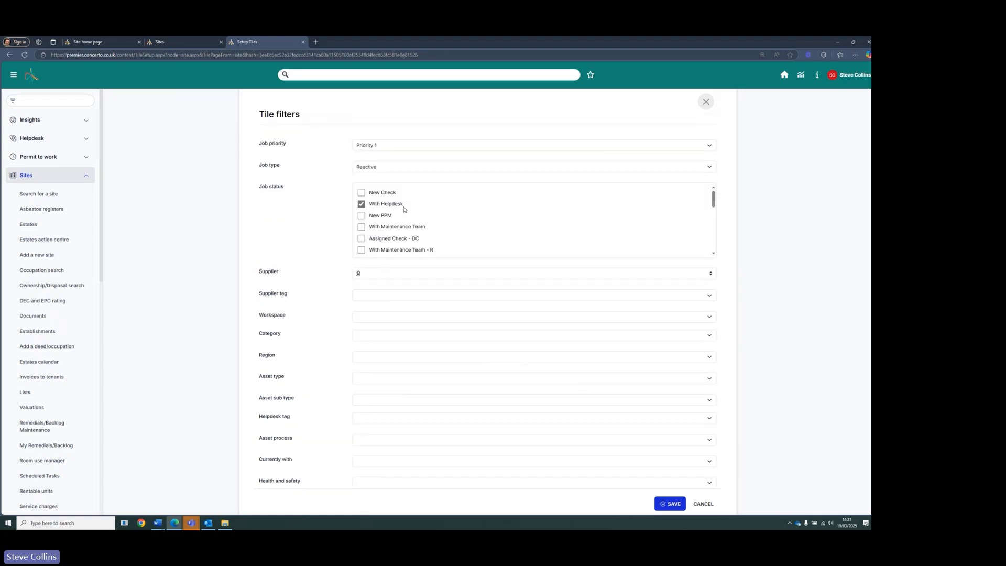
scroll(451, 279, "down", 4)
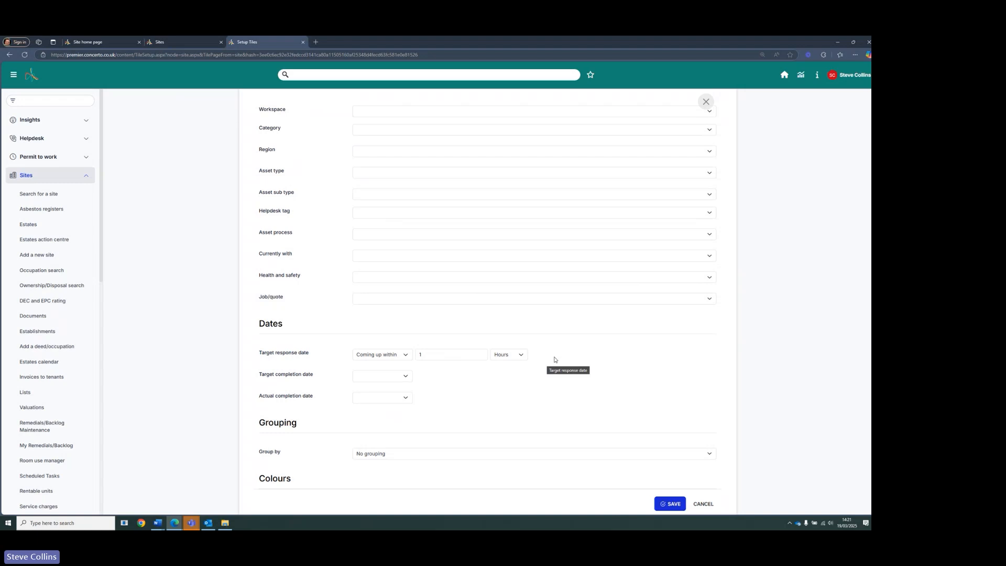
- Clear the helpdesk tile's job priority filter and untick the With Helpdesk job status
scroll(456, 331, "up", 4)
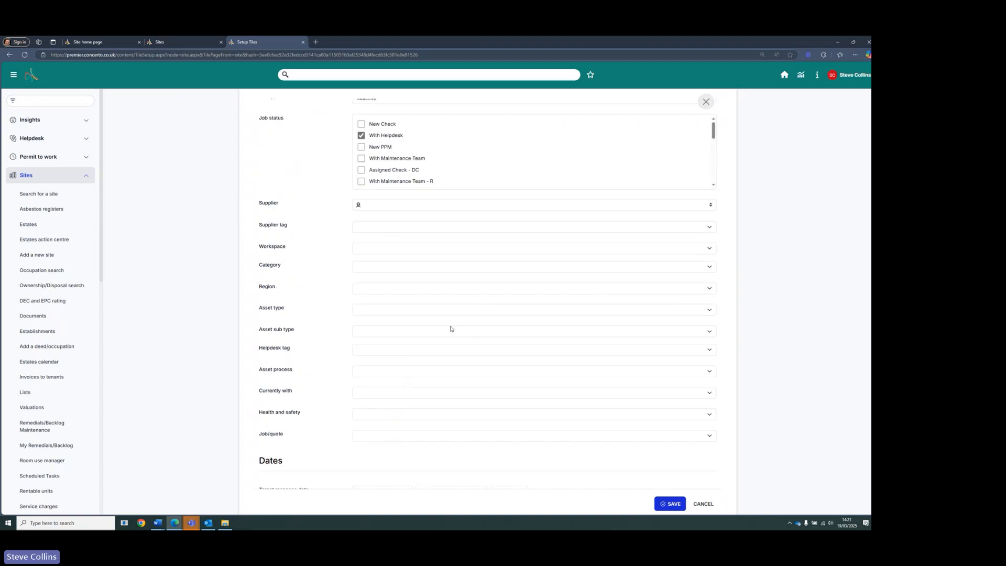
left_click(402, 149)
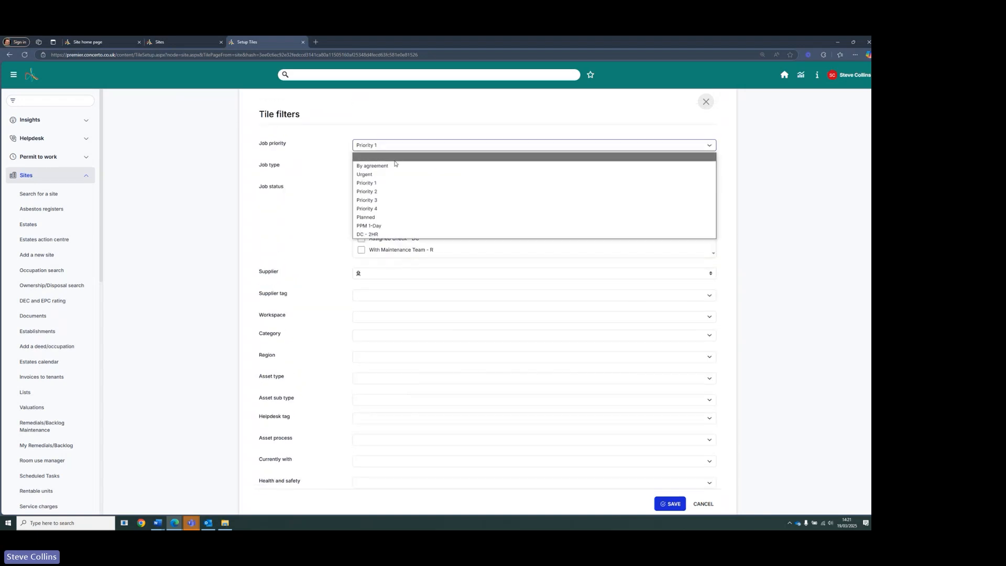
left_click(395, 161)
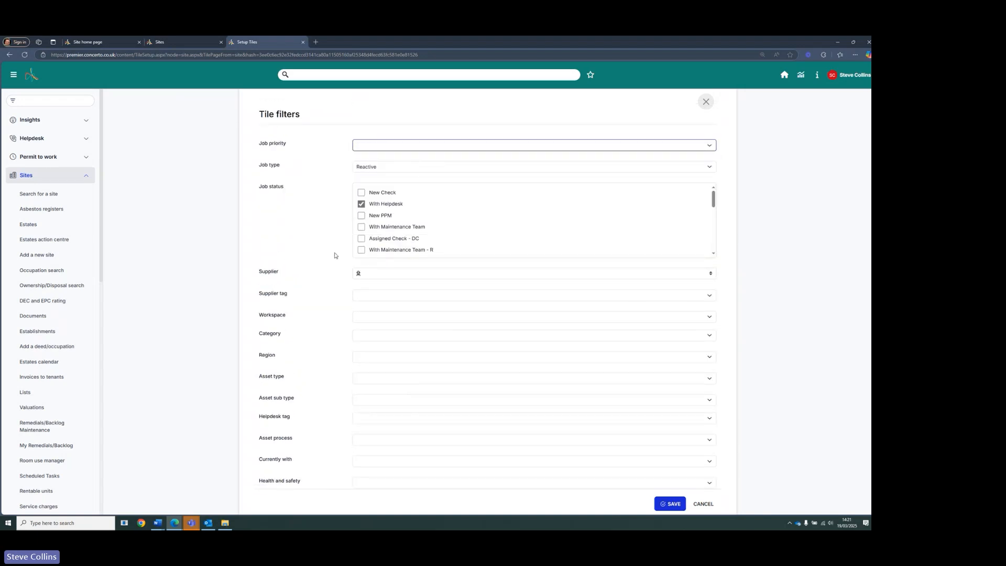
left_click(362, 204)
- Group the helpdesk tile's results by Priority
scroll(307, 249, "down", 4)
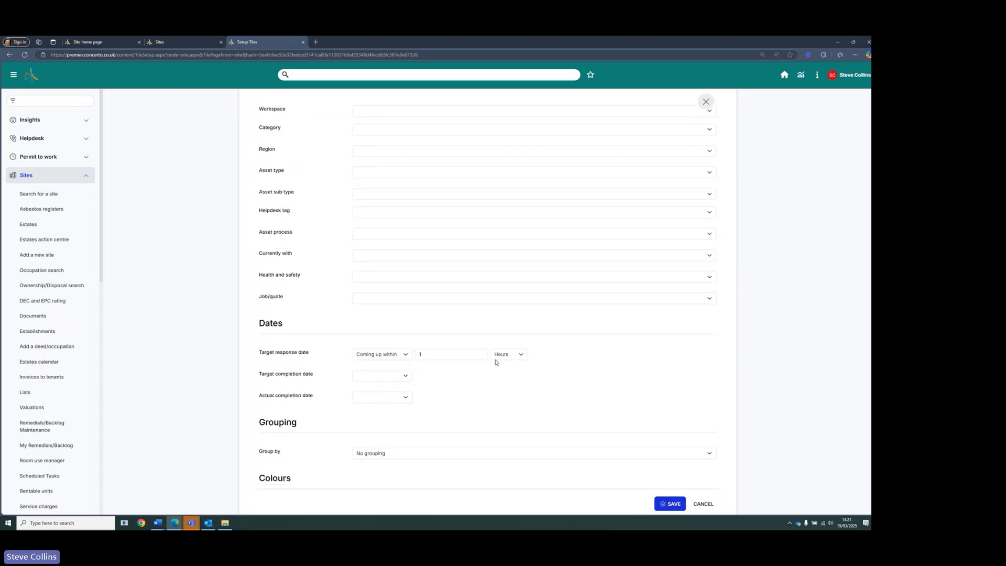
scroll(472, 351, "down", 2)
left_click(441, 339)
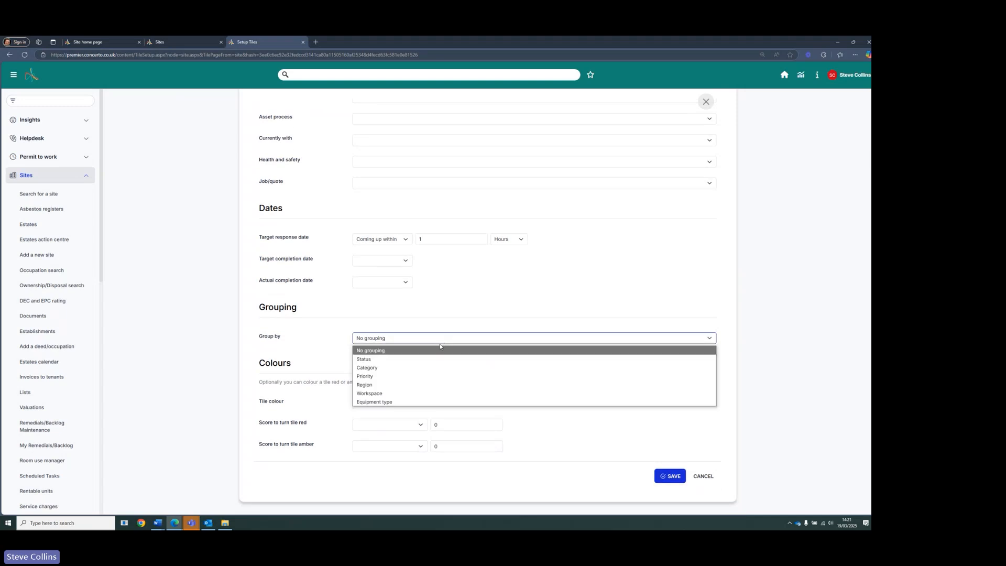
left_click(417, 377)
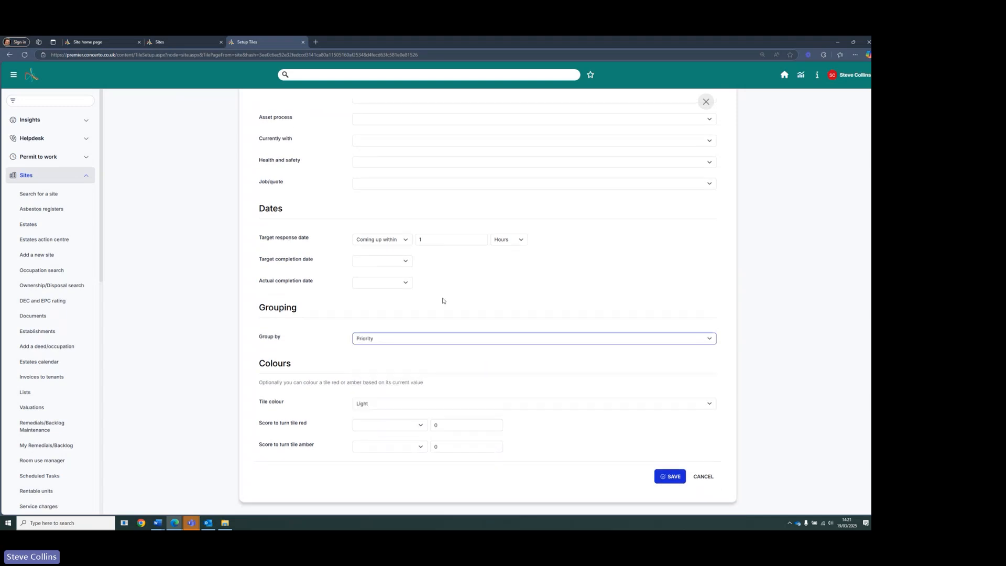
- Name the tile Coming up to response SLA (1 hour) and save it
left_click(671, 477)
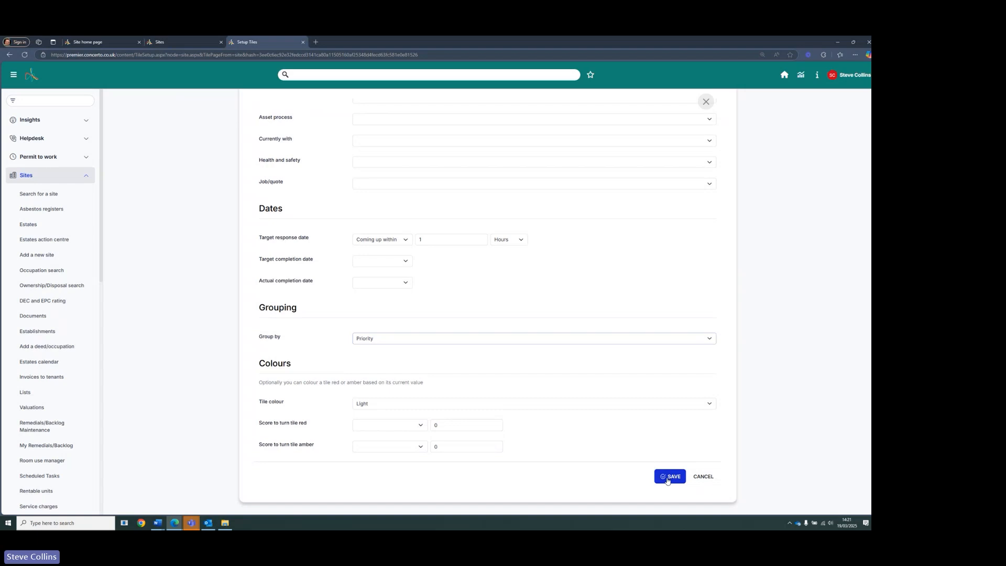
left_click(369, 137)
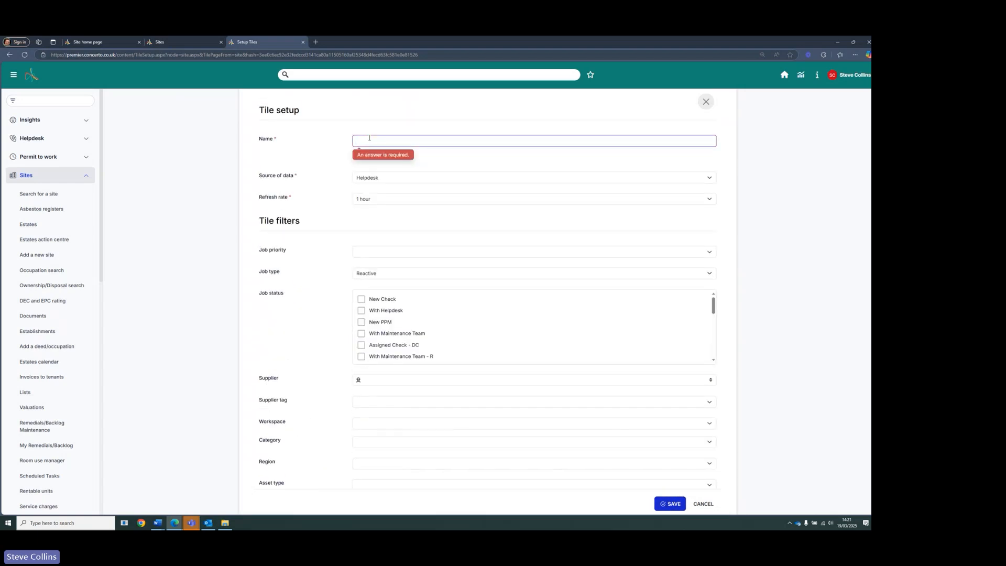
type("Coming")
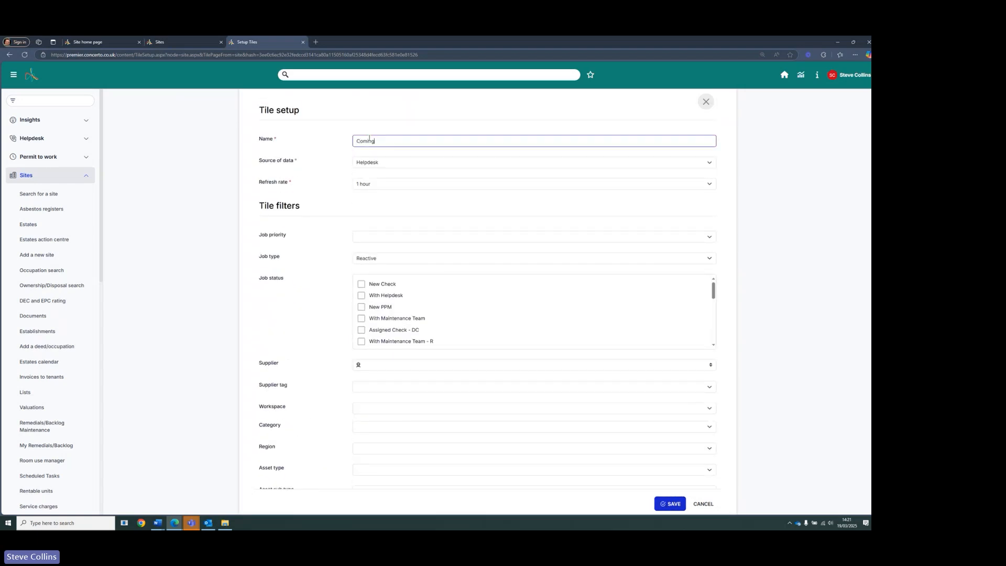
type(" up to response SLA (1 hour")
scroll(571, 230, "down", 8)
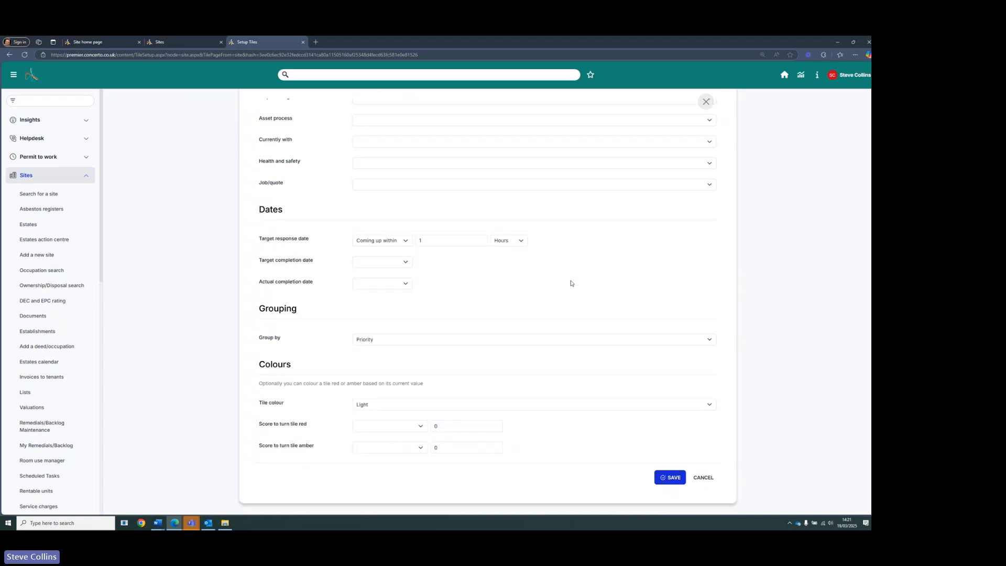
left_click(670, 477)
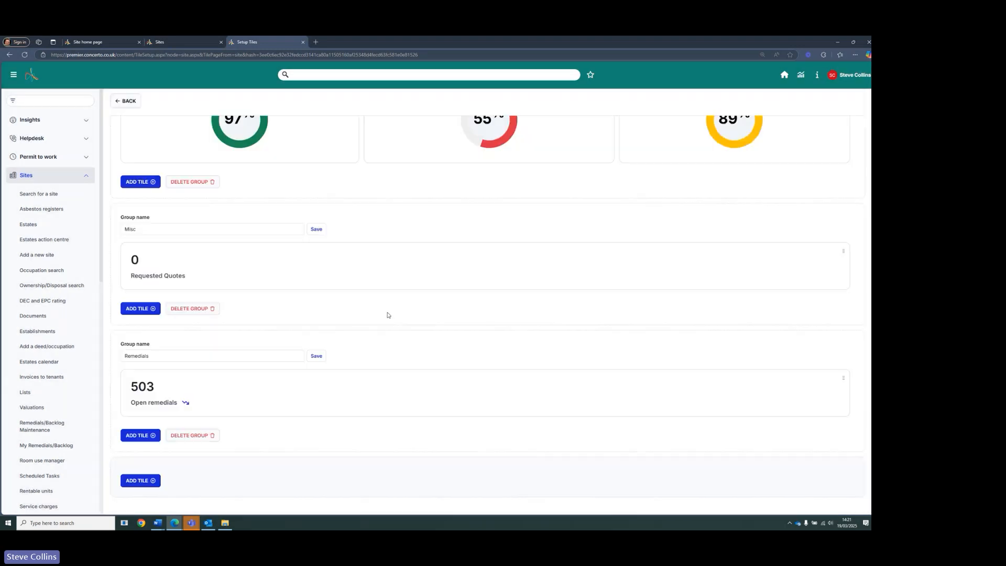
- Review the tiles in the Reactive helpdesk group and return to the Sites home page
scroll(388, 315, "up", 5)
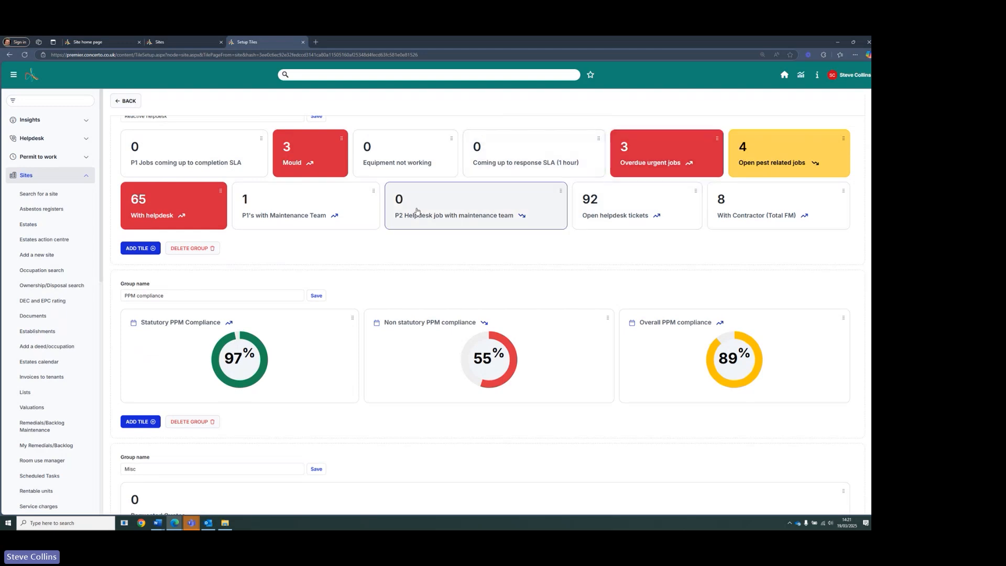
scroll(447, 258, "up", 2)
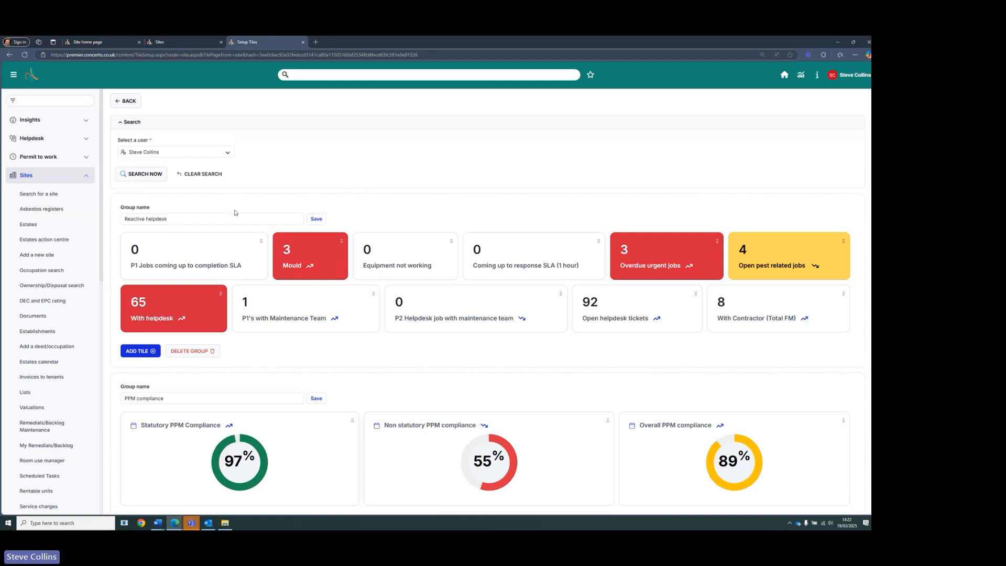
left_click(132, 104)
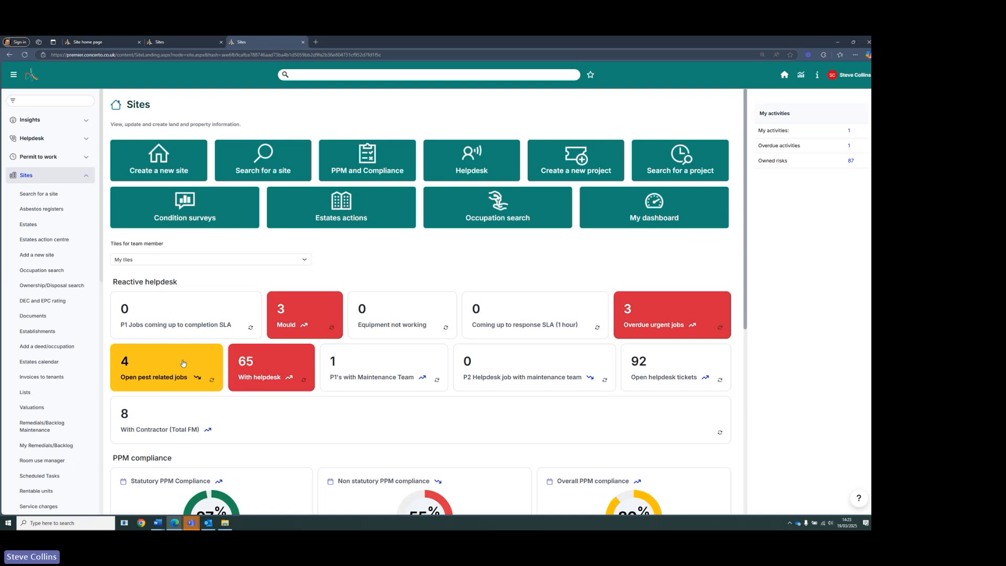
- Refresh the Open pest related jobs tile, open its breakdown and drill into the Priority 1 jobs
scroll(183, 363, "down", 2)
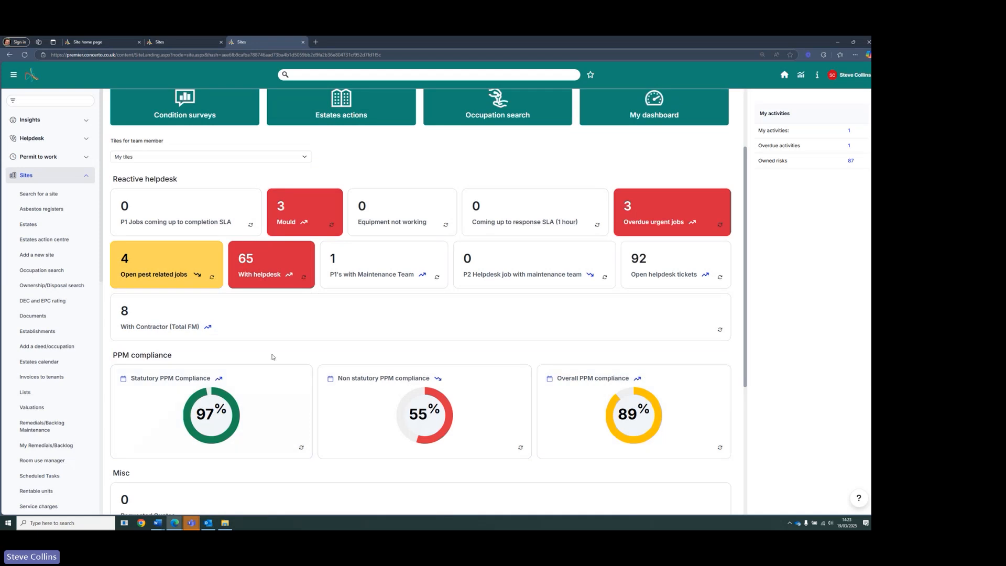
left_click(212, 278)
left_click(173, 268)
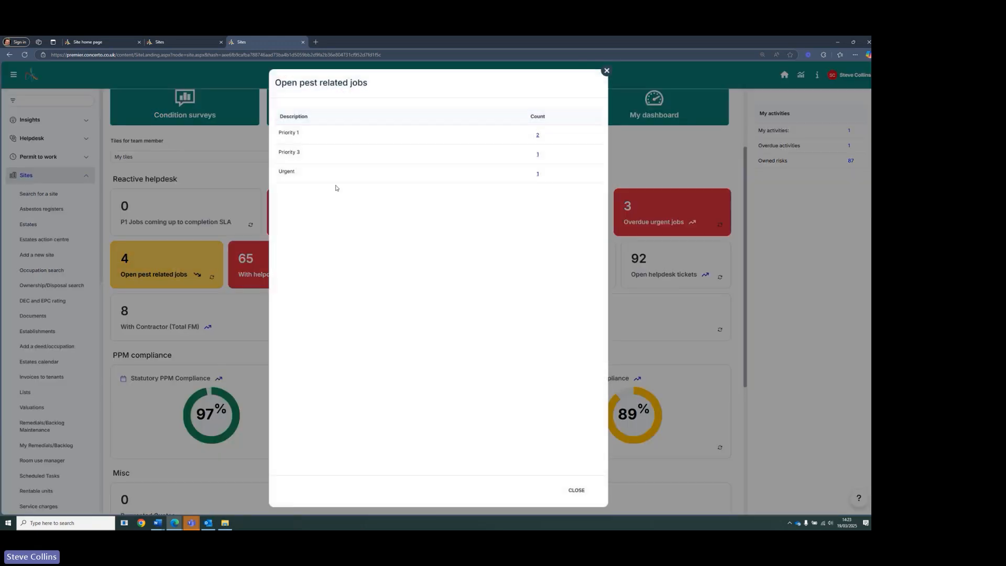
left_click(538, 136)
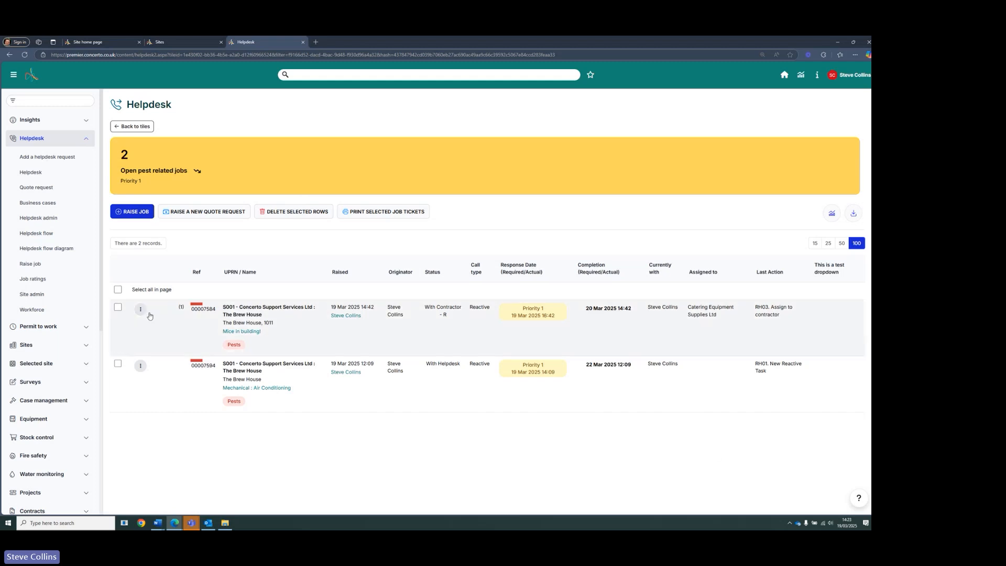
- Open the first pest job's action menu to review the available actions, then dismiss it
left_click(140, 311)
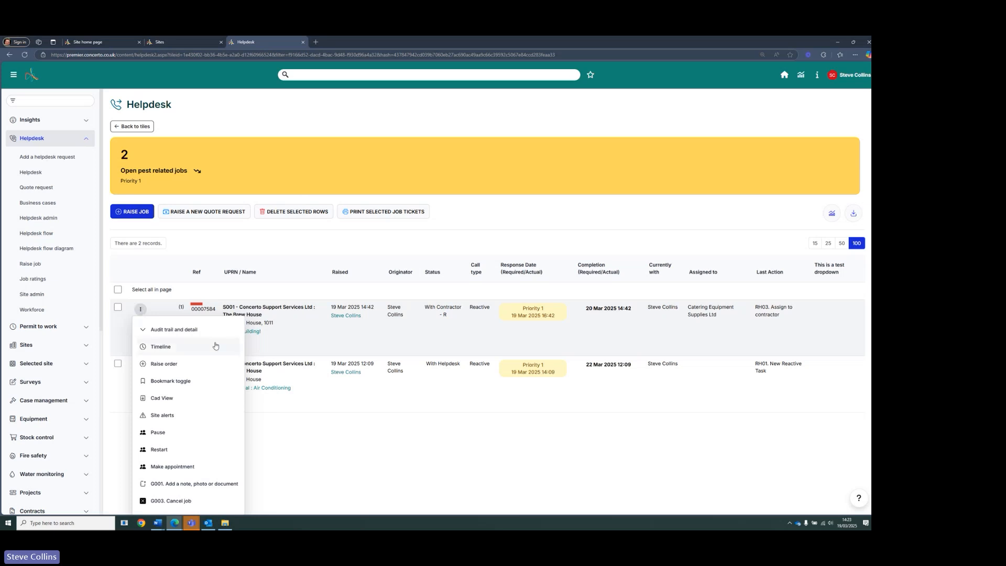
scroll(186, 435, "down", 2)
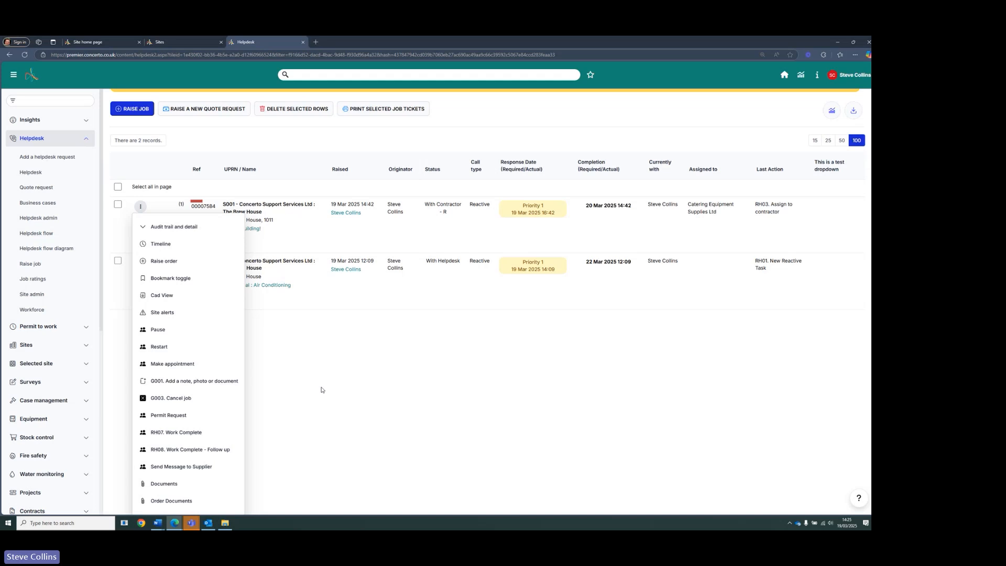
left_click(314, 344)
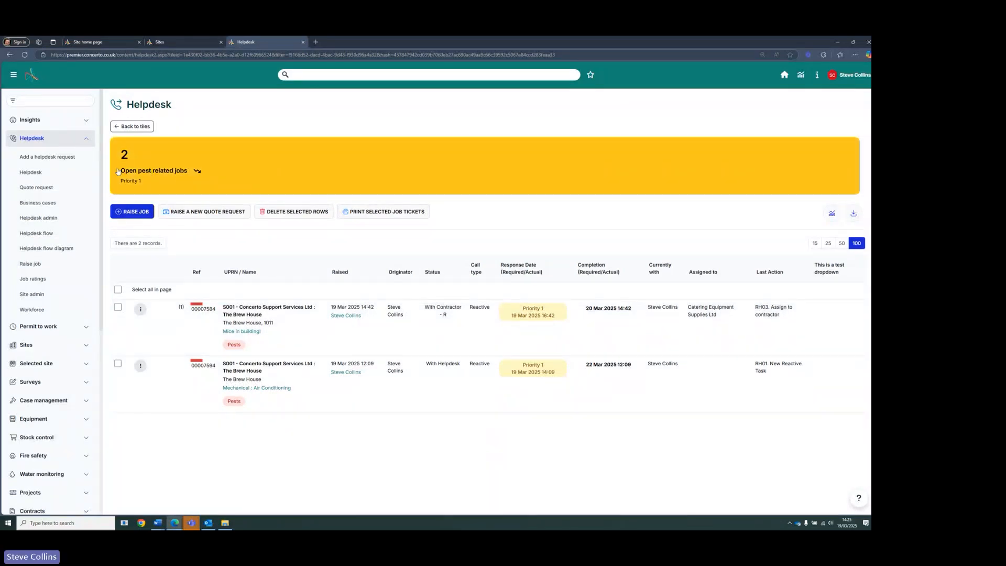
- Go back to the tiles and open the tile setup page
left_click(128, 127)
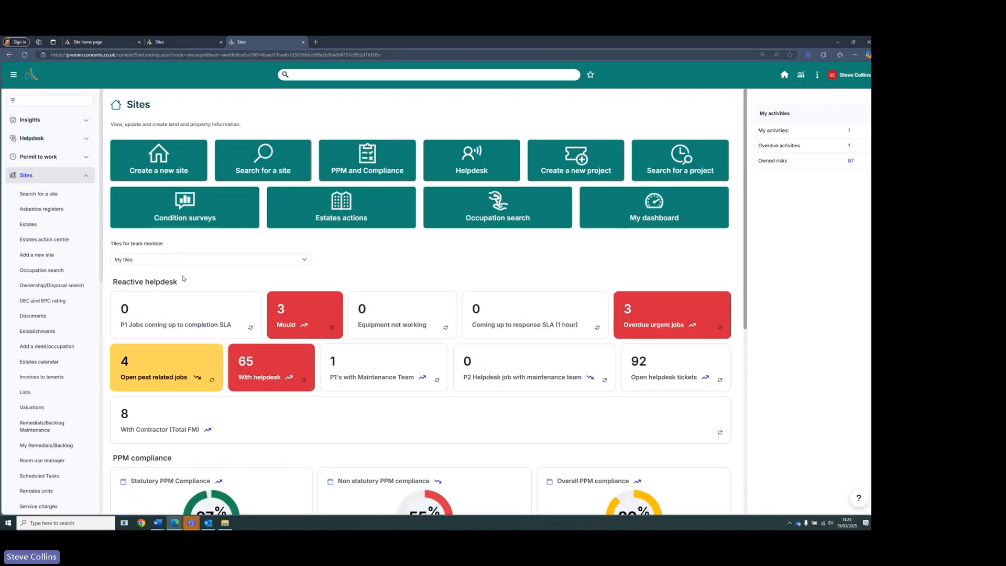
scroll(183, 279, "down", 2)
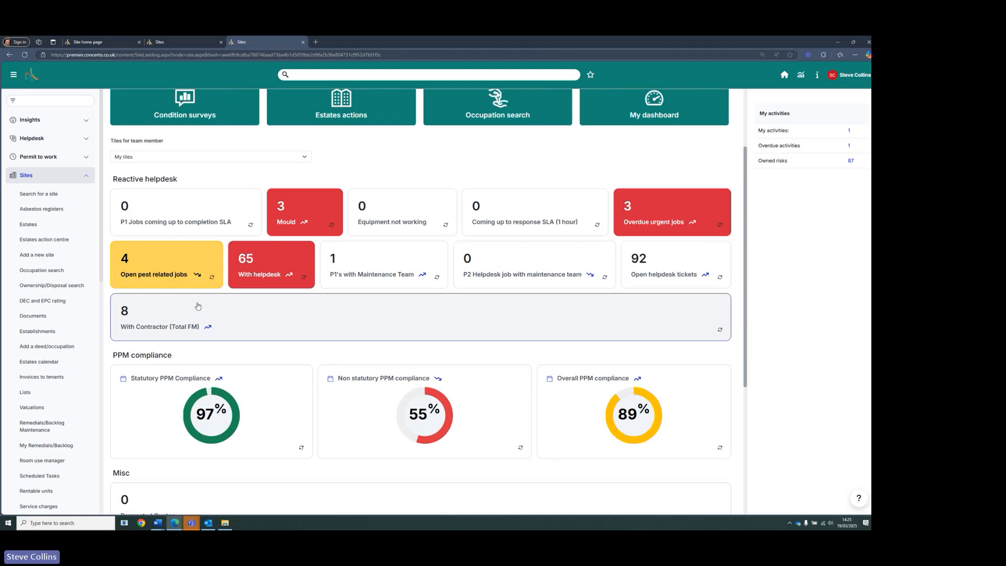
scroll(147, 315, "down", 4)
left_click(144, 397)
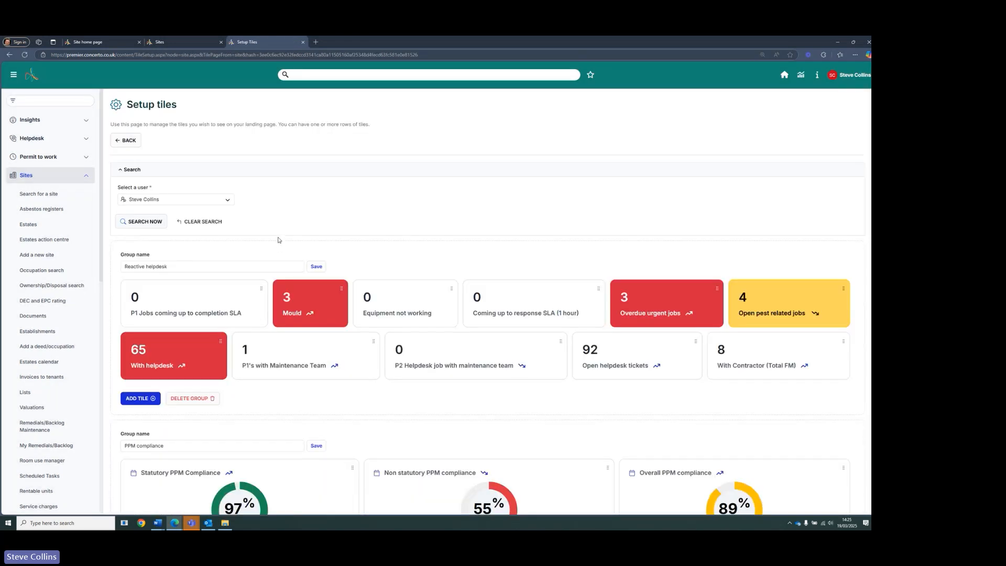
- Open the Open pest related jobs tile's settings and examine its filters, including the Pests helpdesk tag
left_click(777, 310)
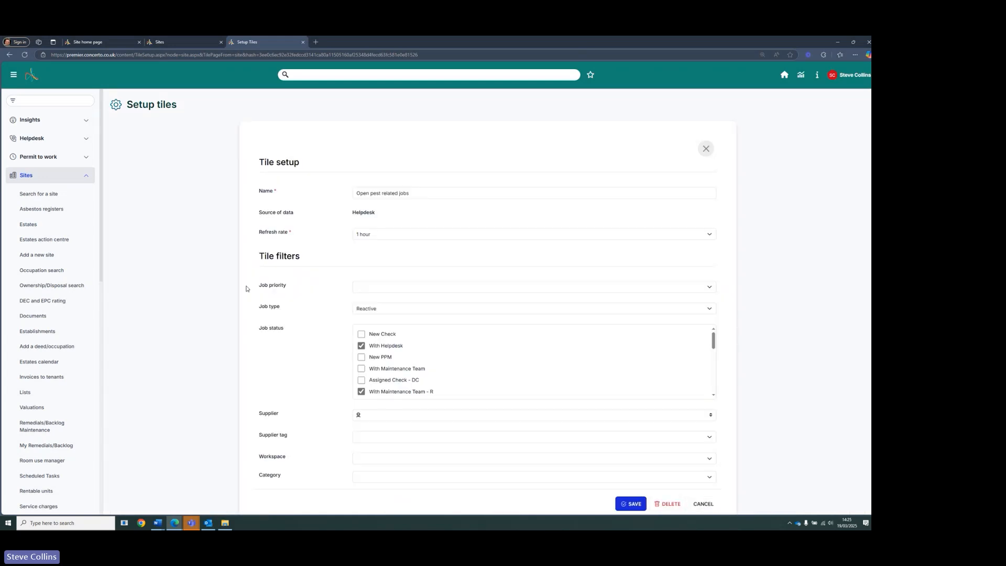
scroll(248, 290, "down", 5)
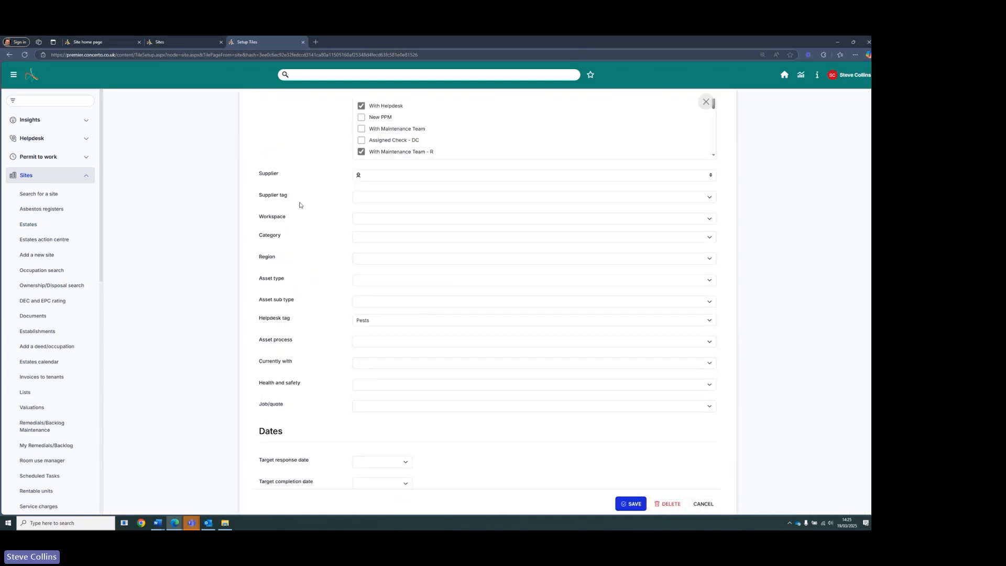
scroll(341, 254, "up", 3)
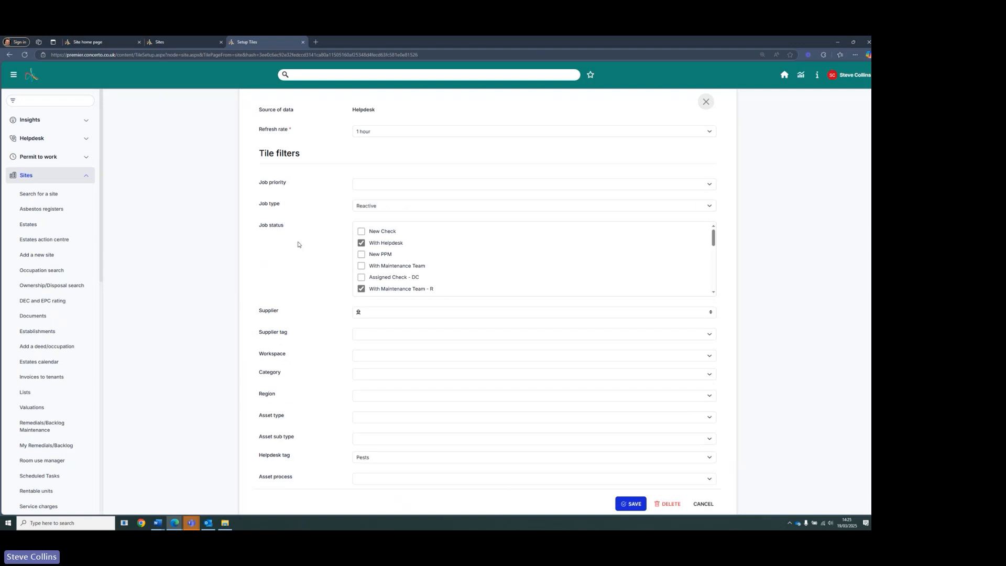
scroll(298, 243, "down", 3)
left_click(377, 323)
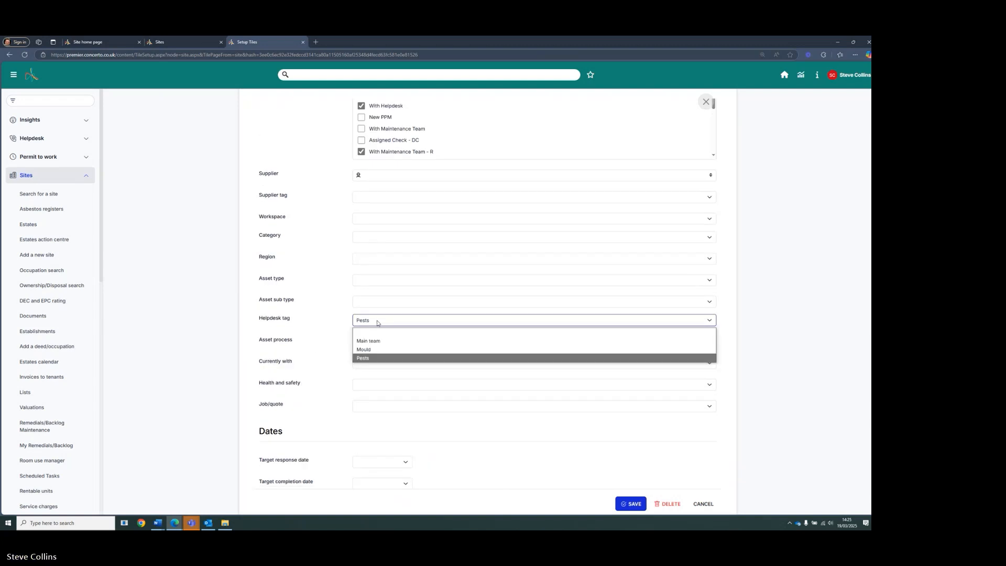
left_click(322, 324)
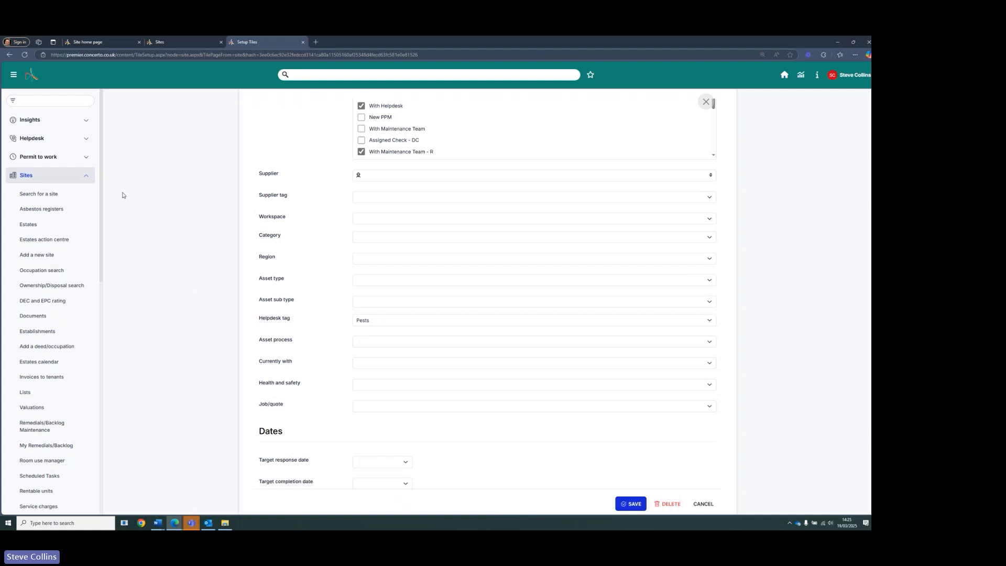
- Open Helpdesk admin in a new browser tab and switch to it
left_click(84, 138)
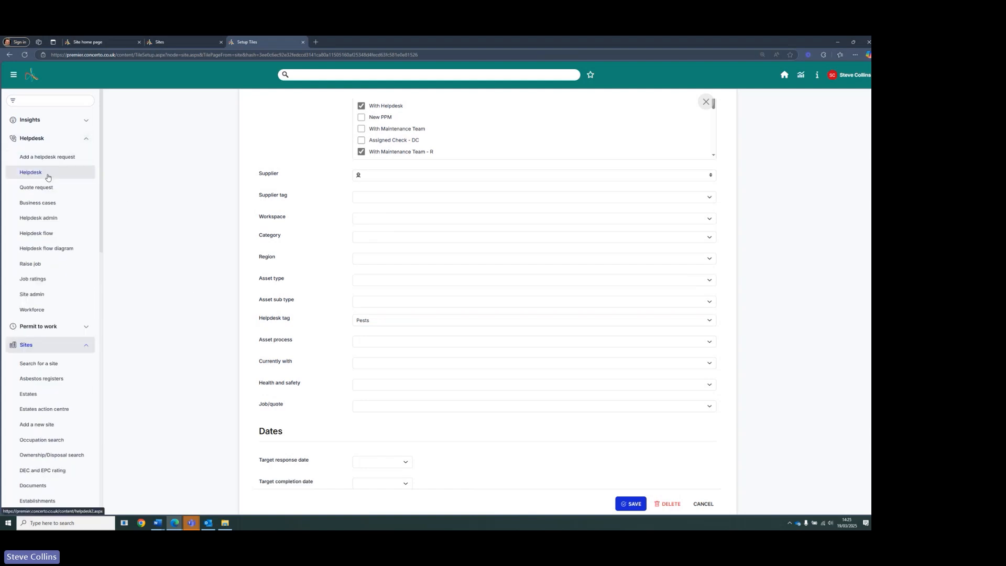
right_click(47, 221)
left_click(65, 225)
left_click(375, 42)
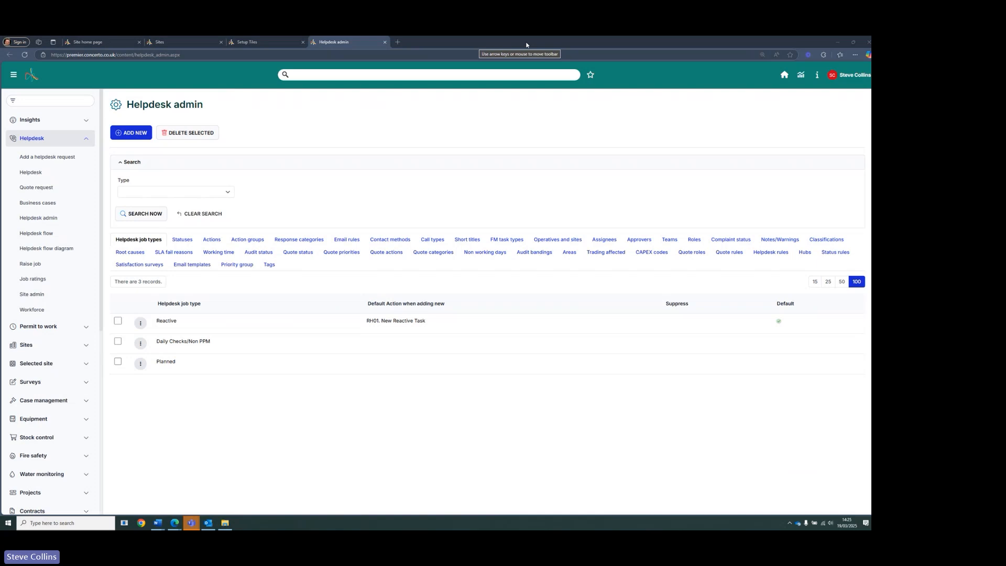
- Open the Pests tag under Tags and tick Hide the tag on entry of job or quote
left_click(274, 268)
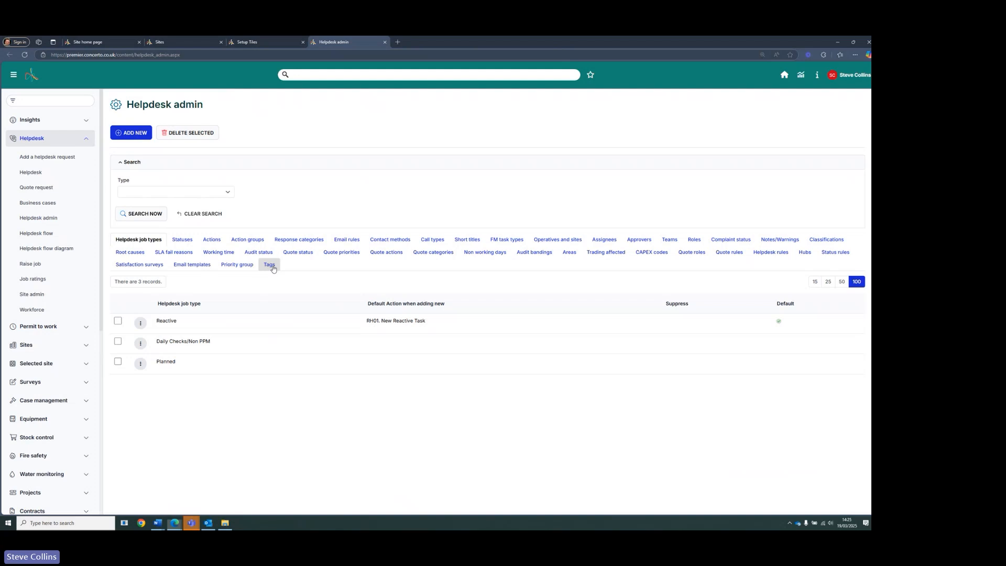
left_click(674, 364)
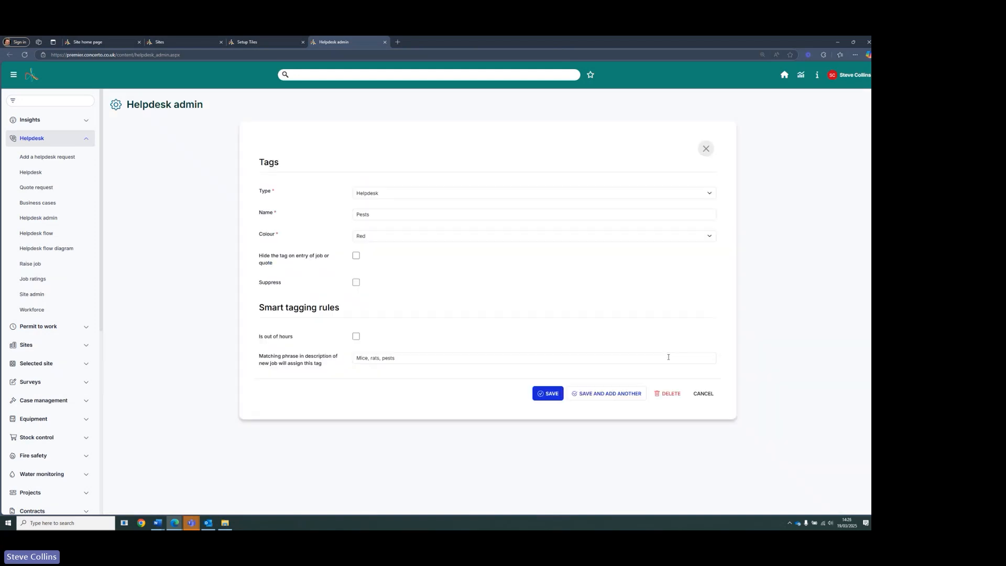
left_click(357, 256)
- Examine the Pests tag's smart tagging matching phrase Mice, rats, pests
left_click_drag(259, 357, 331, 368)
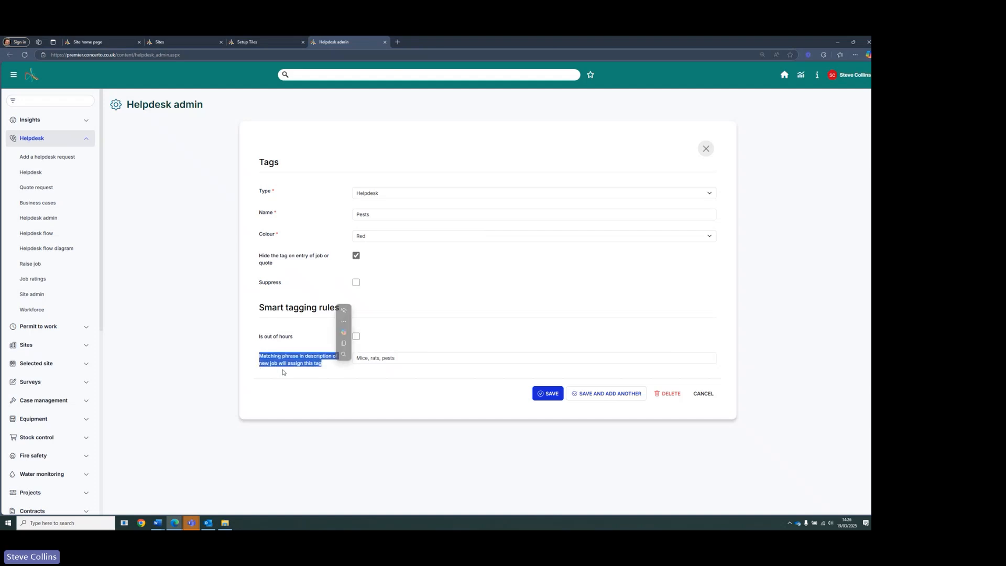
left_click(342, 364)
left_click(402, 358)
triple_click(402, 358)
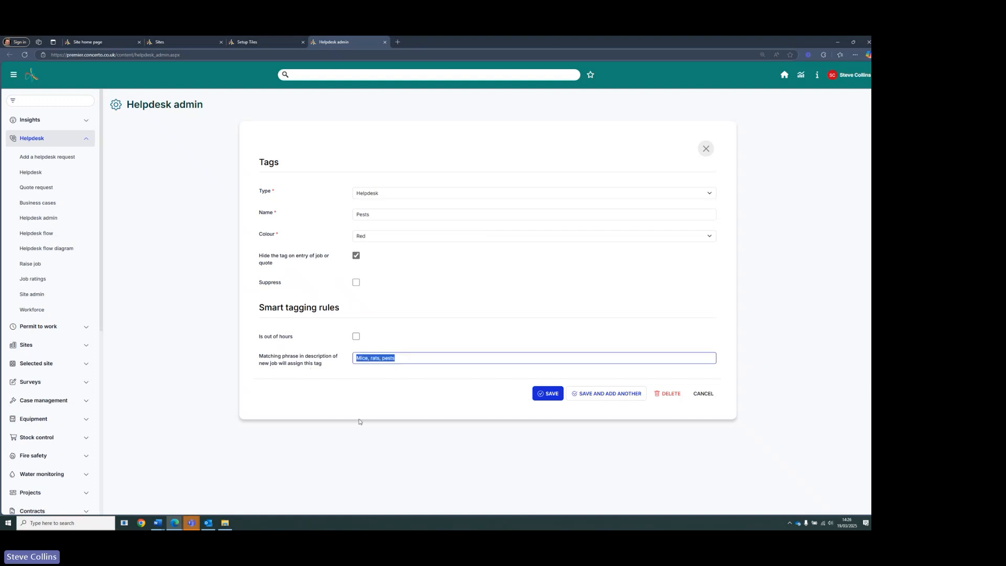
- Close the Pests tag form without saving
left_click(362, 402)
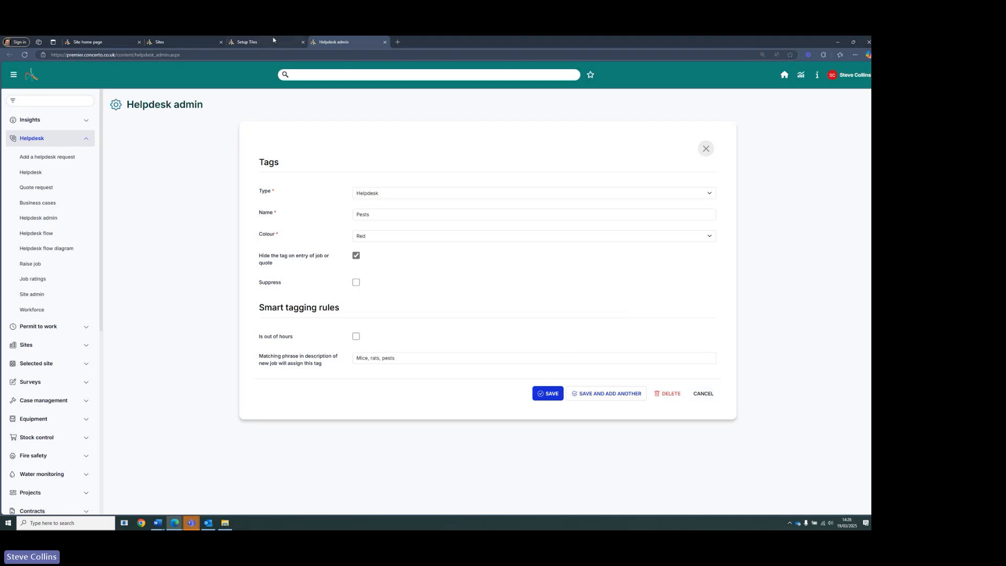
left_click(703, 394)
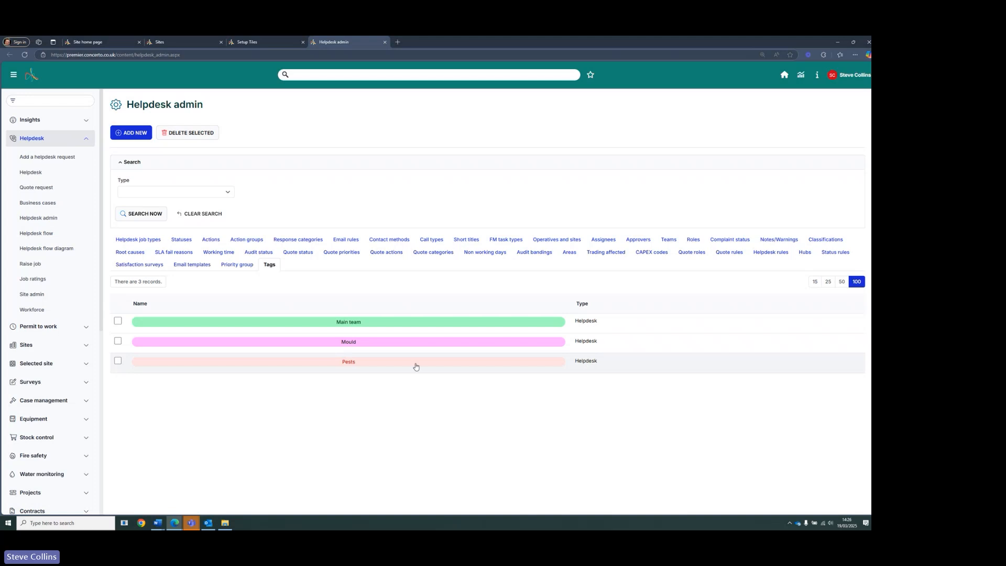
- Check the dashboard's Open pest related jobs tile and the tile setup before returning to Helpdesk admin
left_click(195, 42)
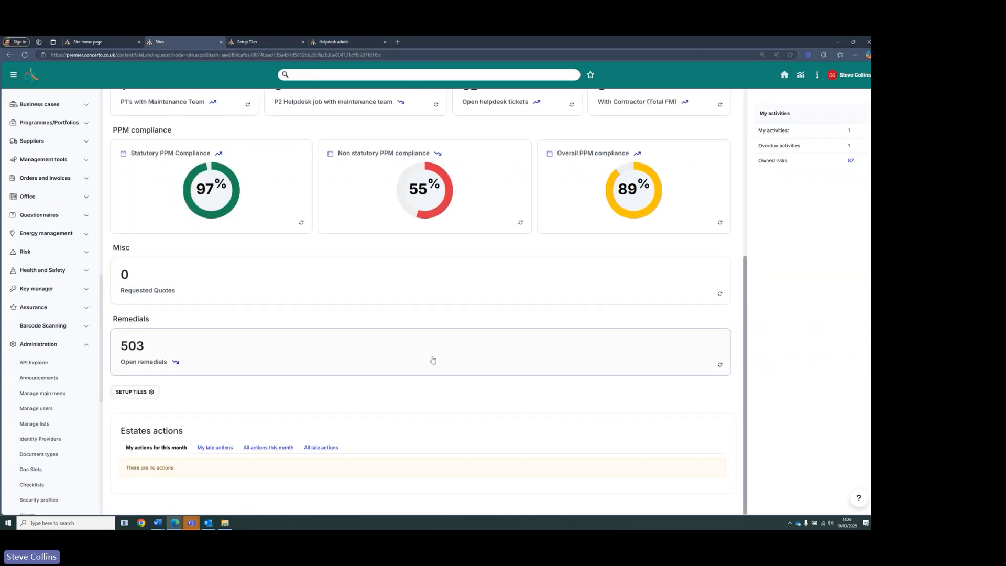
scroll(434, 360, "up", 3)
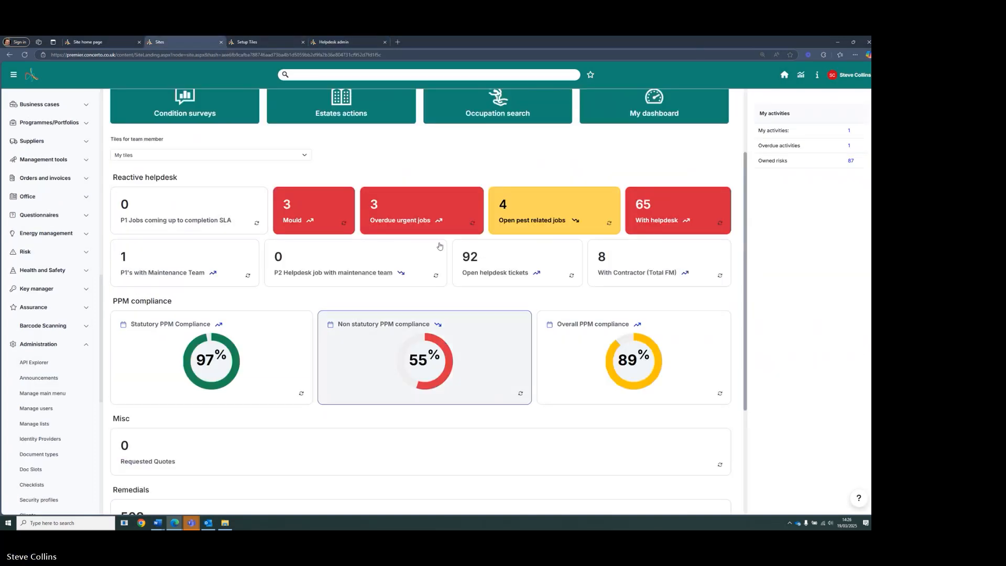
left_click(250, 42)
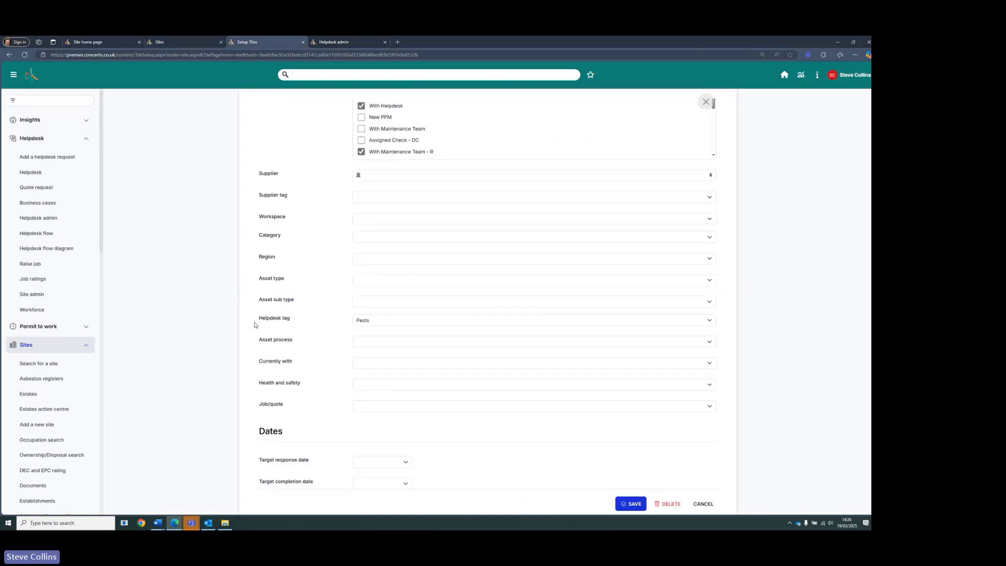
left_click(353, 44)
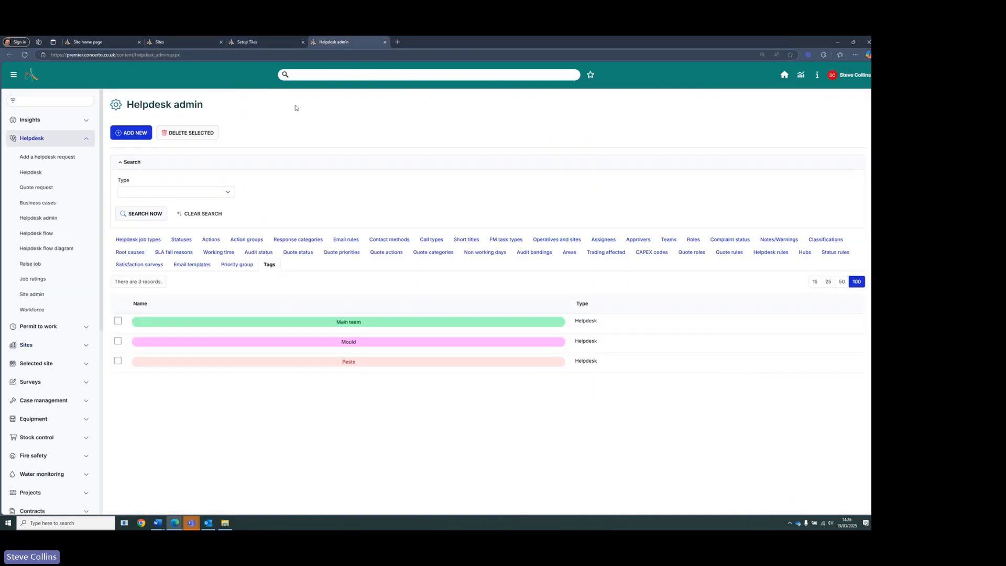
- Start a new helpdesk request for the site Concerto Support Services Ltd (S001)
left_click(64, 159)
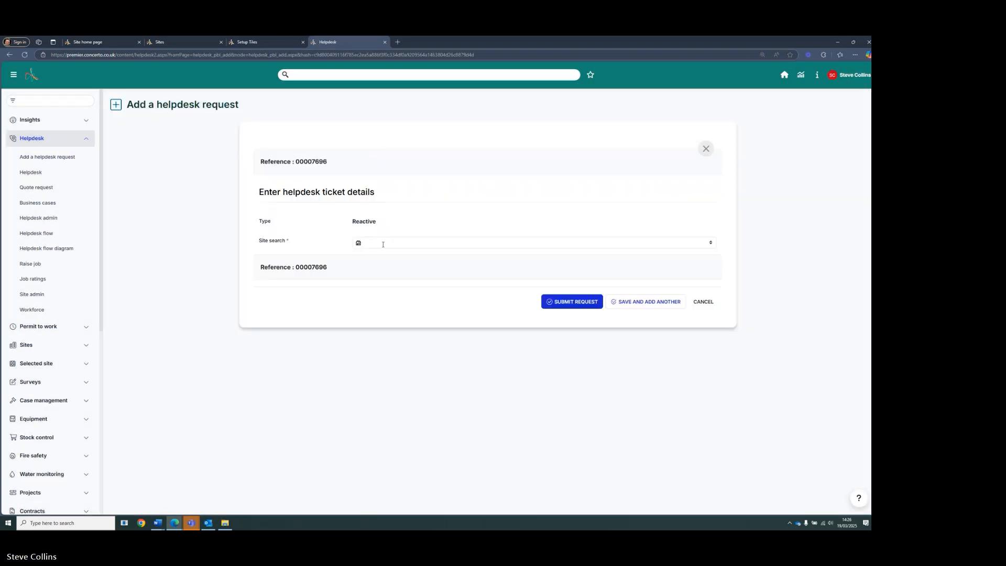
left_click(382, 244)
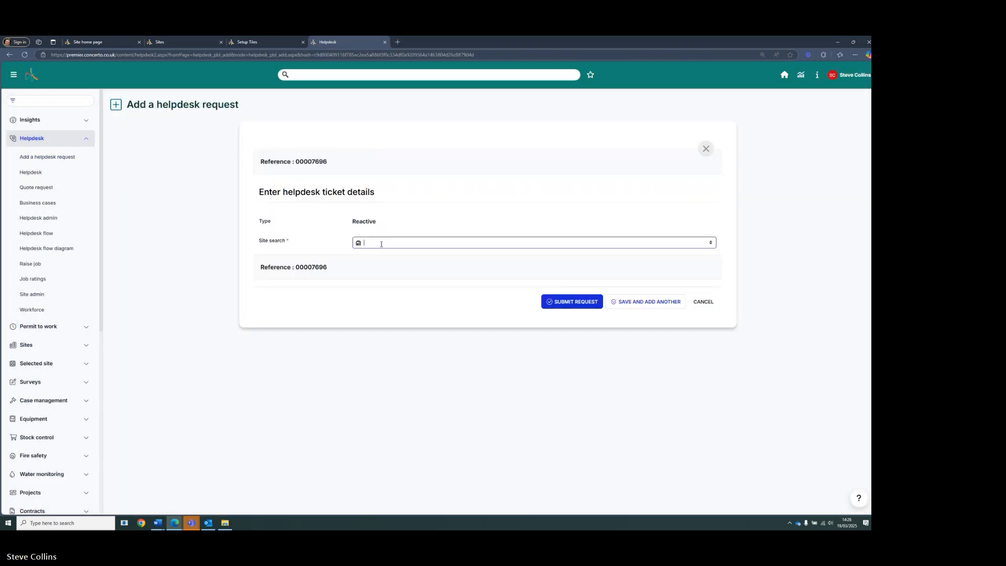
type("conc")
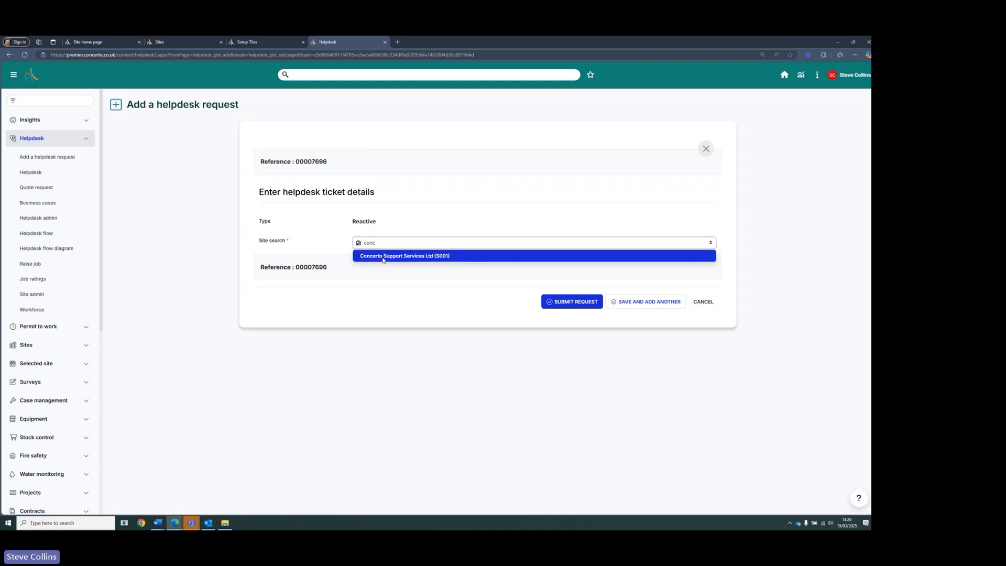
left_click(383, 256)
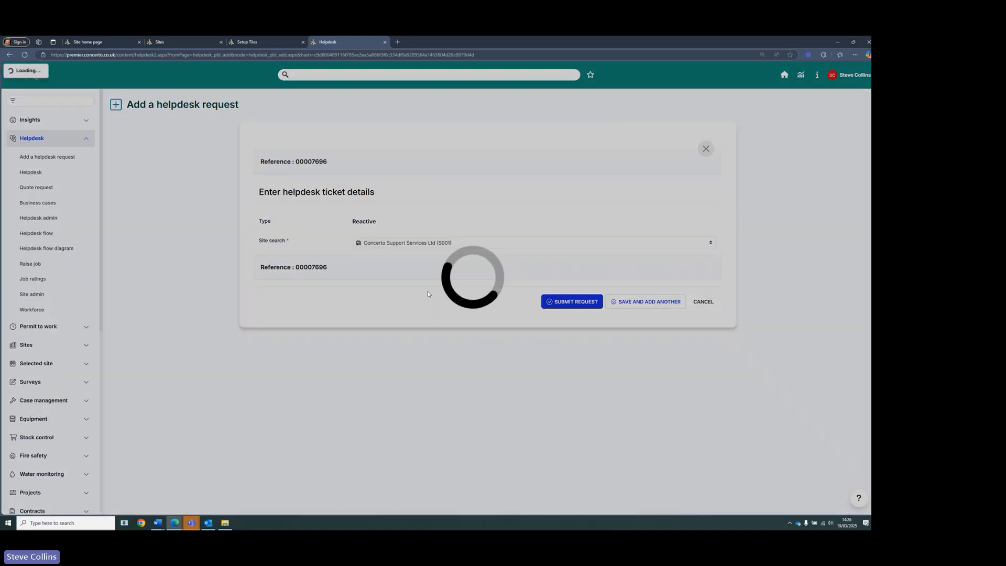
- Select the building B01 : The Brew House-Permanent (0m2) for the request
scroll(382, 301, "down", 4)
scroll(382, 301, "down", 5)
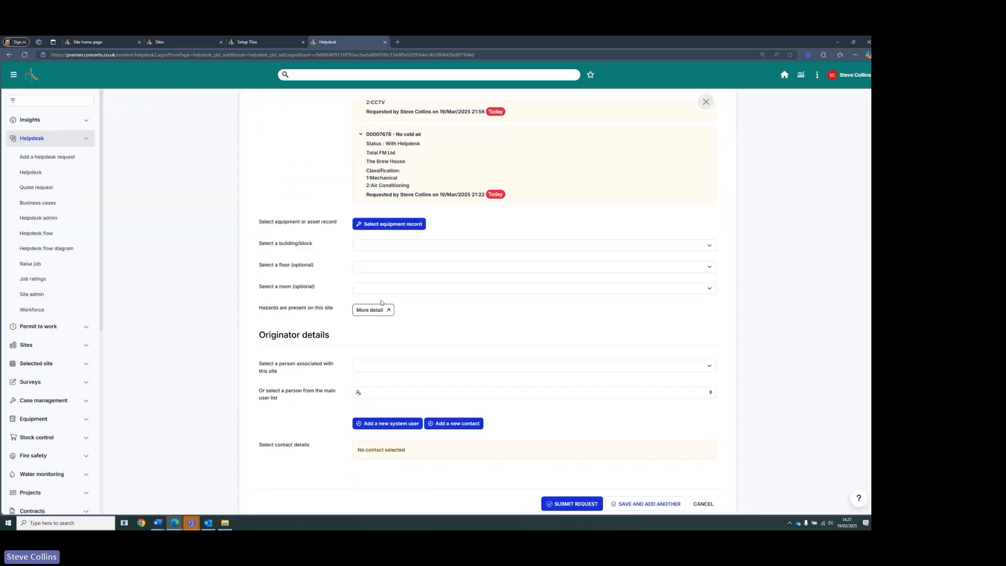
left_click(374, 200)
left_click(386, 220)
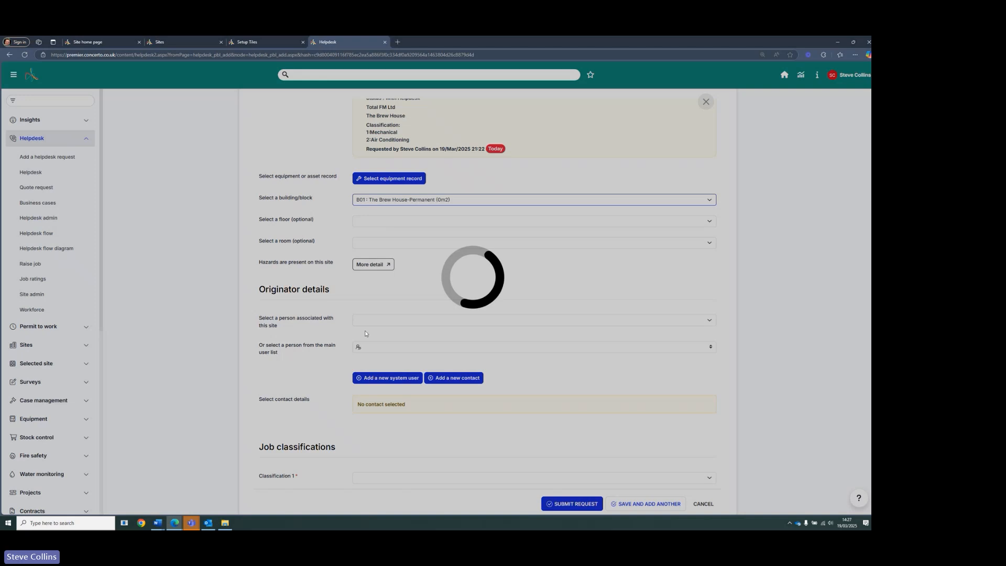
- Choose the originator from the main user list by searching for their name
left_click(376, 346)
type("steve")
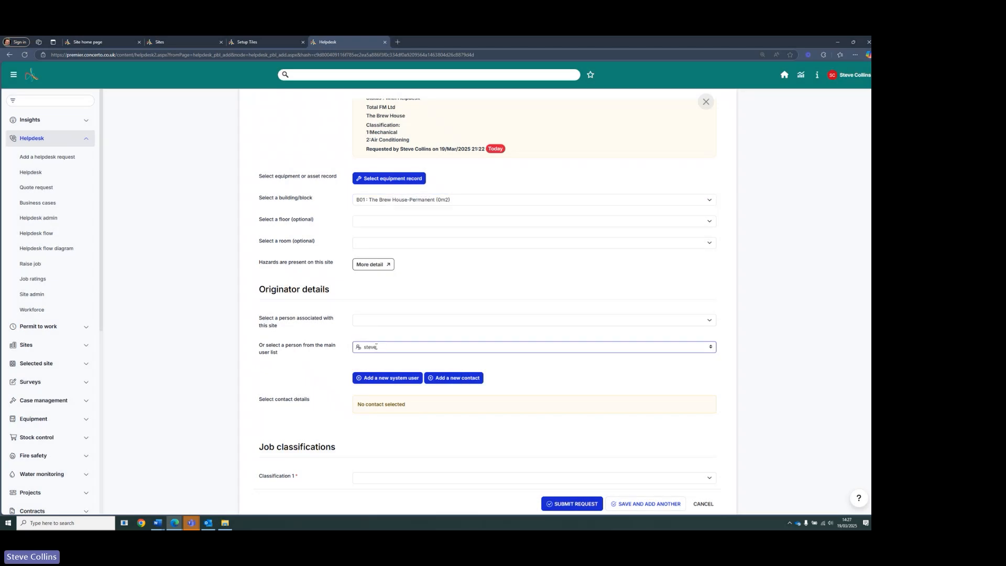
type(" coll")
left_click(376, 360)
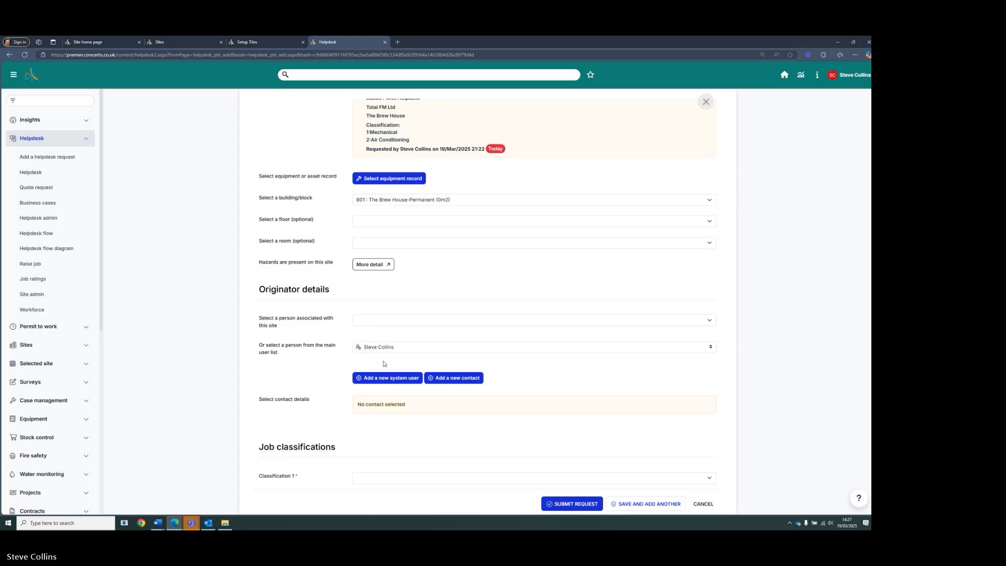
- Set the job classifications to Building Fabric and Pest Control
scroll(406, 220, "down", 4)
left_click(380, 296)
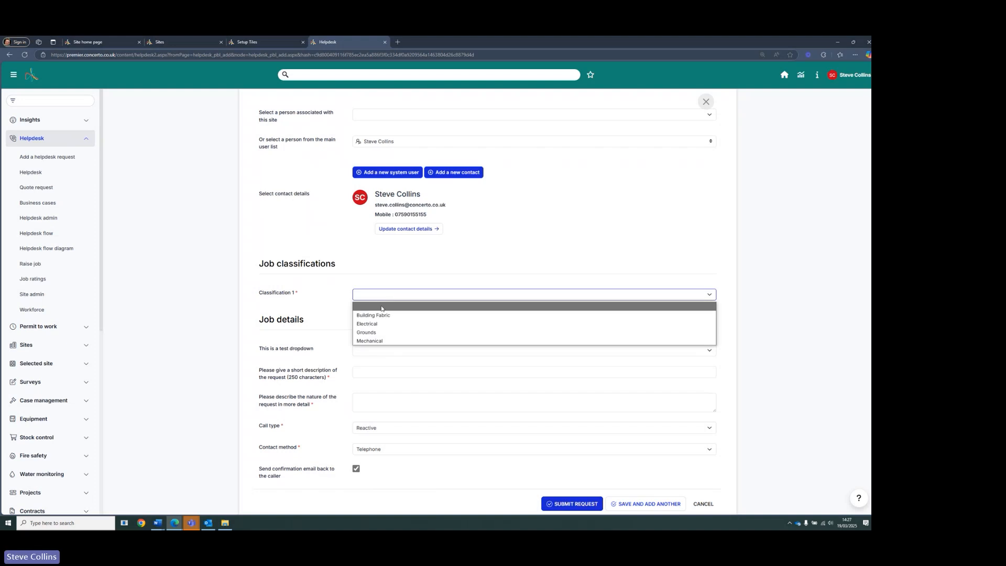
left_click(386, 317)
left_click(386, 317)
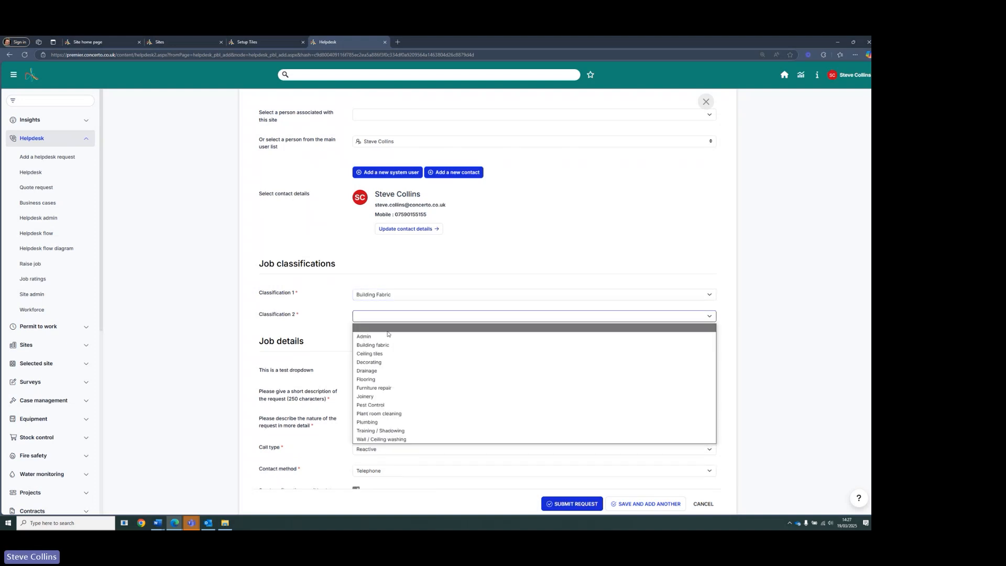
left_click(387, 405)
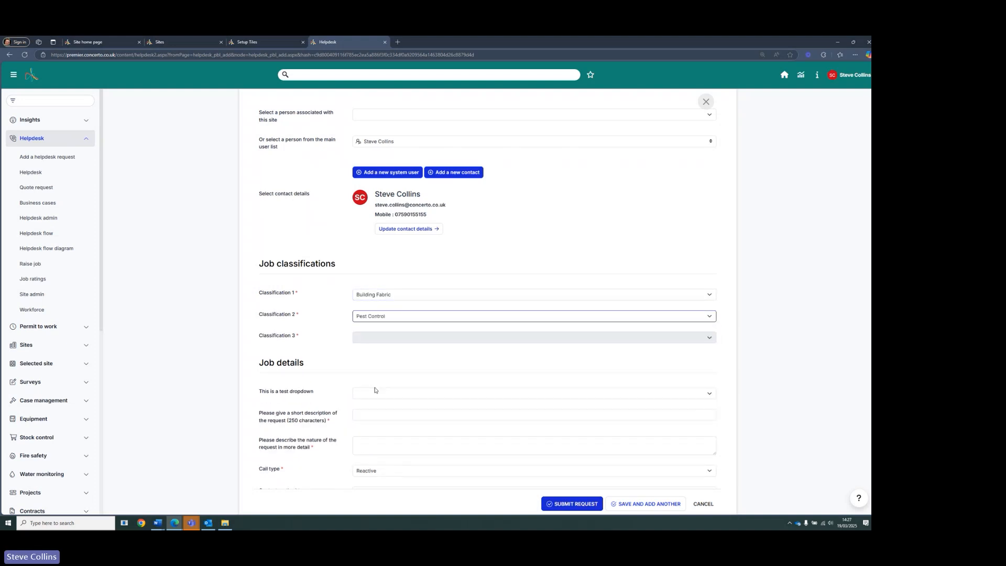
- Describe the request in more detail as "Mice are present in the building!!!"
scroll(341, 331, "down", 3)
left_click(368, 377)
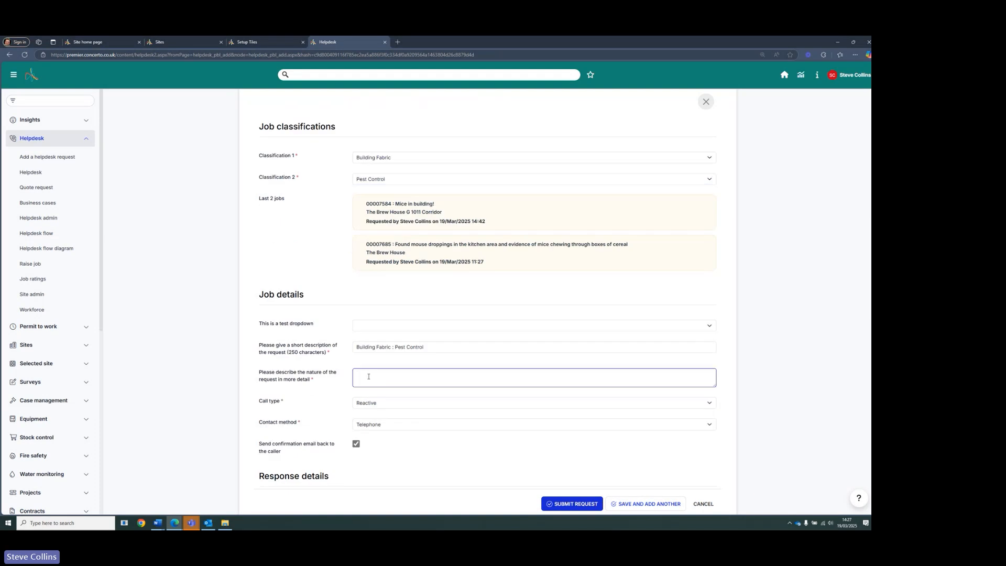
type("Mice are present in the building!!!")
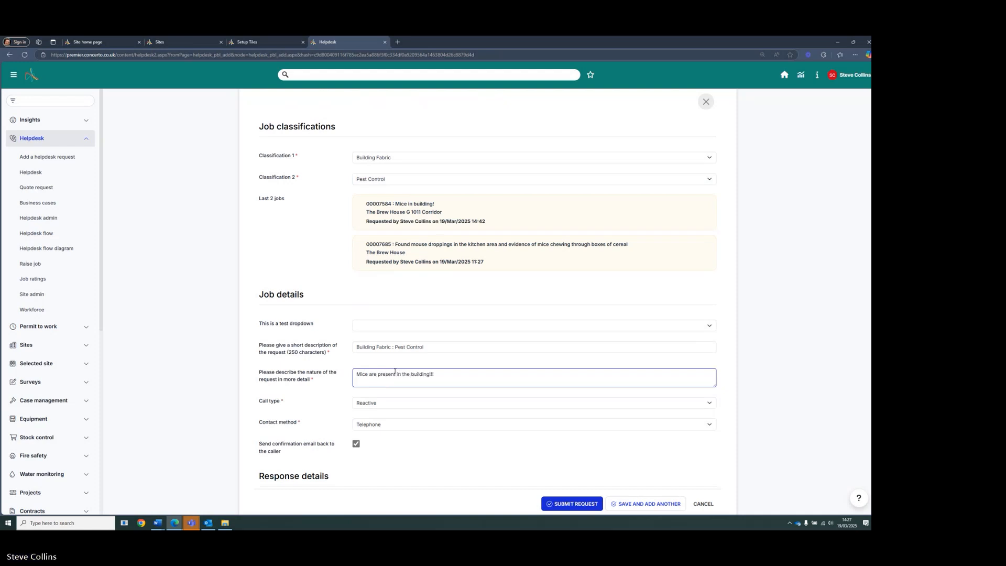
- Set the urgency level to Priority 2 and submit the helpdesk request
scroll(399, 329, "down", 5)
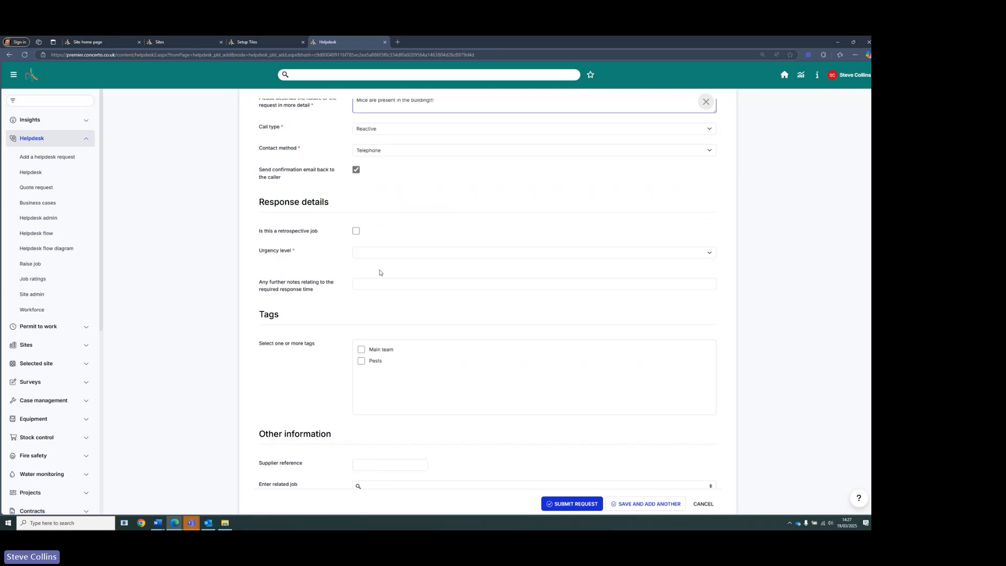
left_click(381, 254)
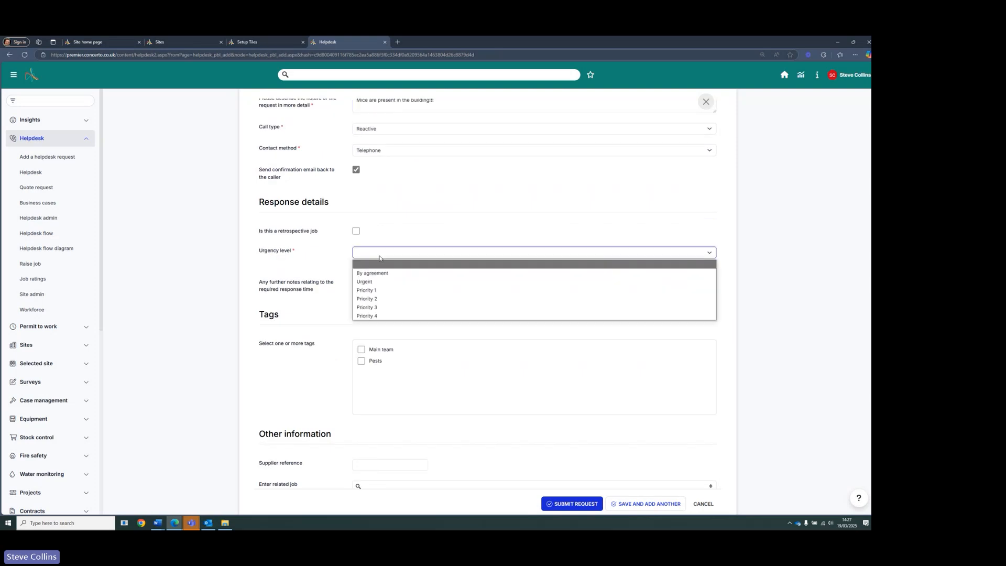
left_click(374, 298)
scroll(442, 363, "down", 3)
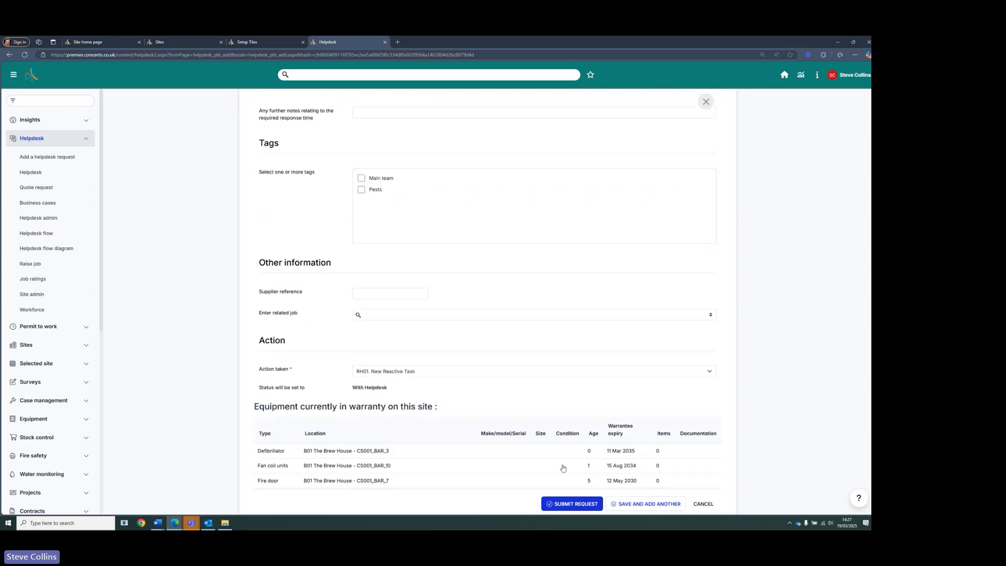
left_click(572, 503)
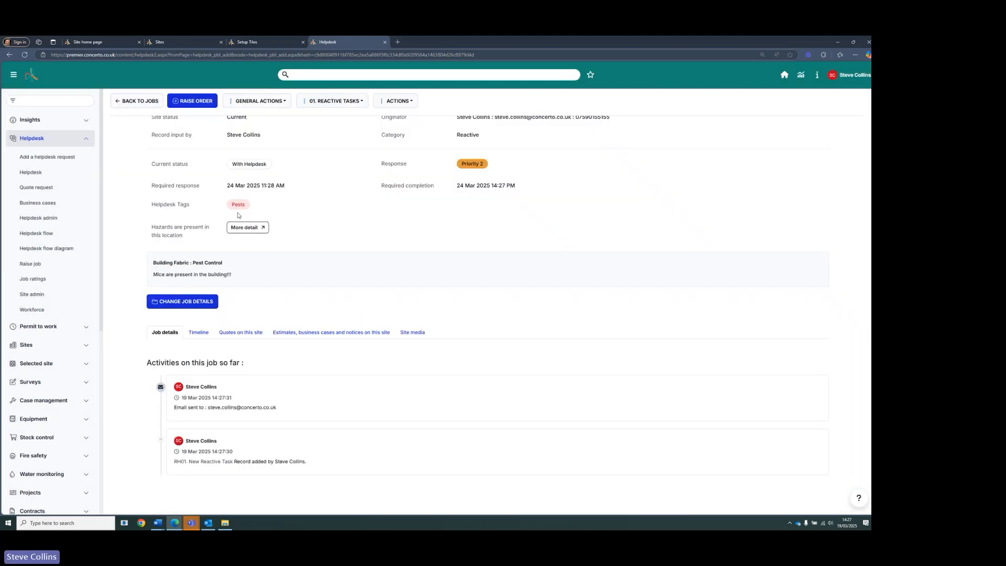
- Return to the dashboard and refresh the Open pest related jobs tile
left_click_drag(231, 205, 245, 206)
left_click(178, 42)
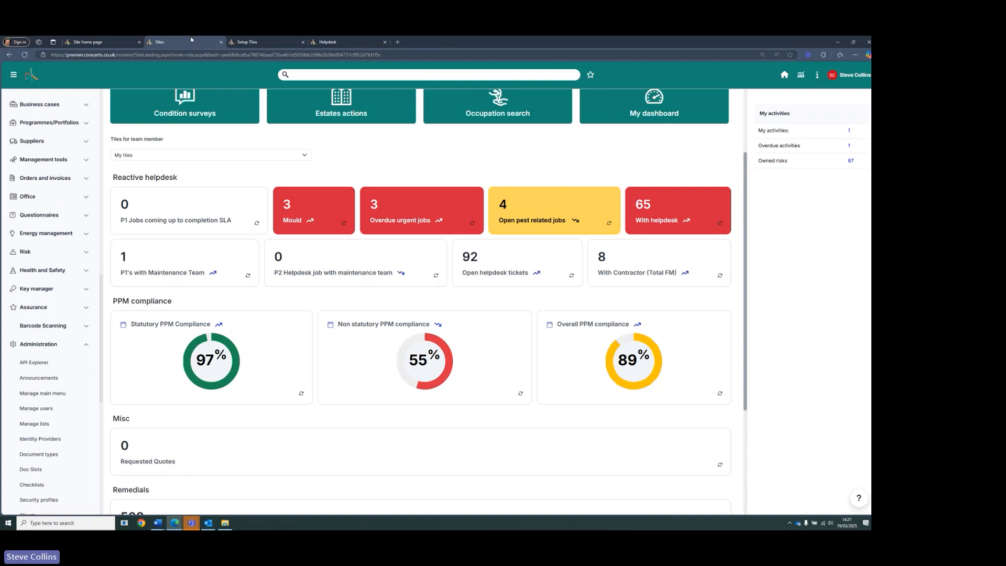
left_click(610, 225)
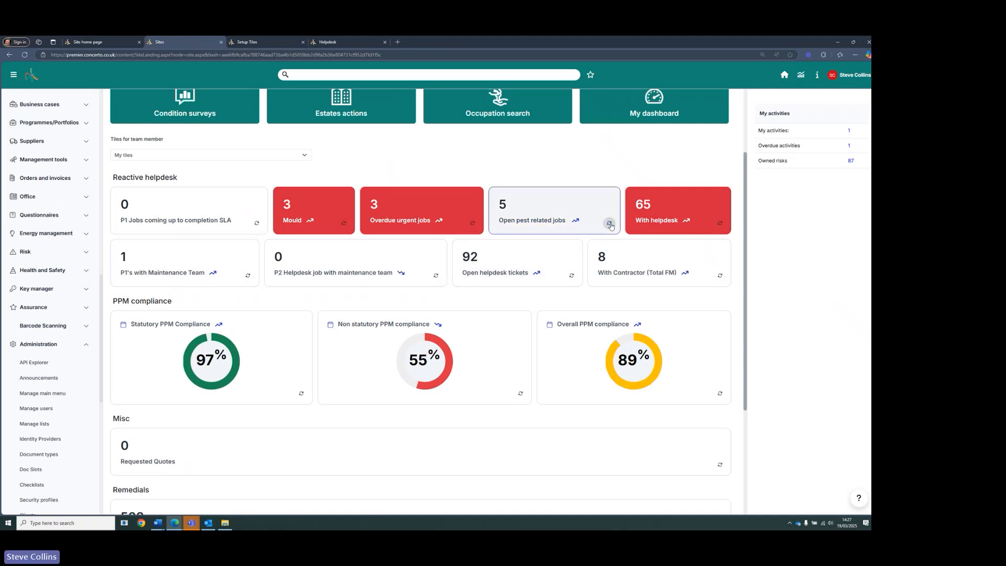
- From the pest tile's Priority 2 jobs, assign the new job to the Maintenance team with action RH02
left_click(559, 210)
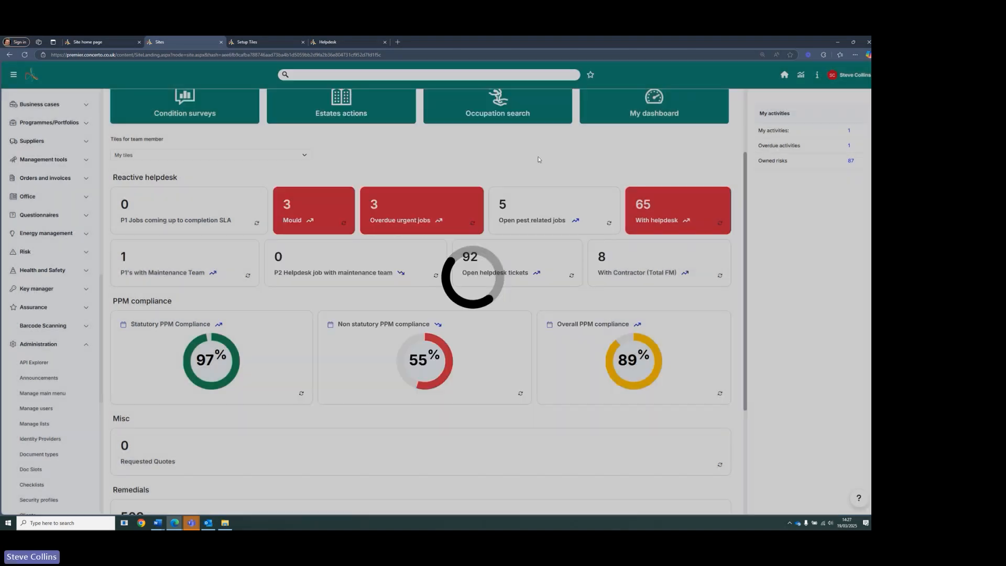
left_click(537, 155)
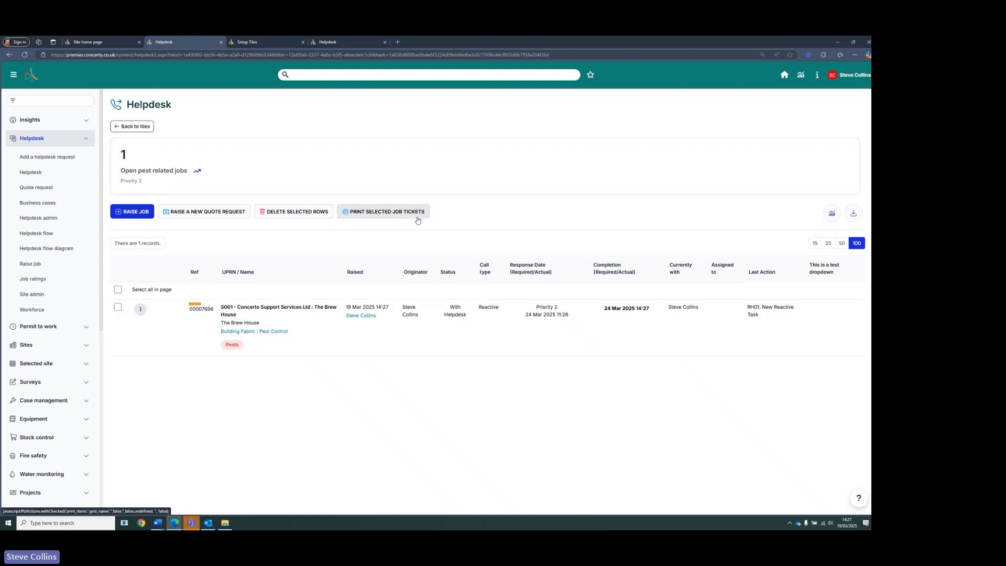
left_click(141, 309)
scroll(173, 352, "down", 2)
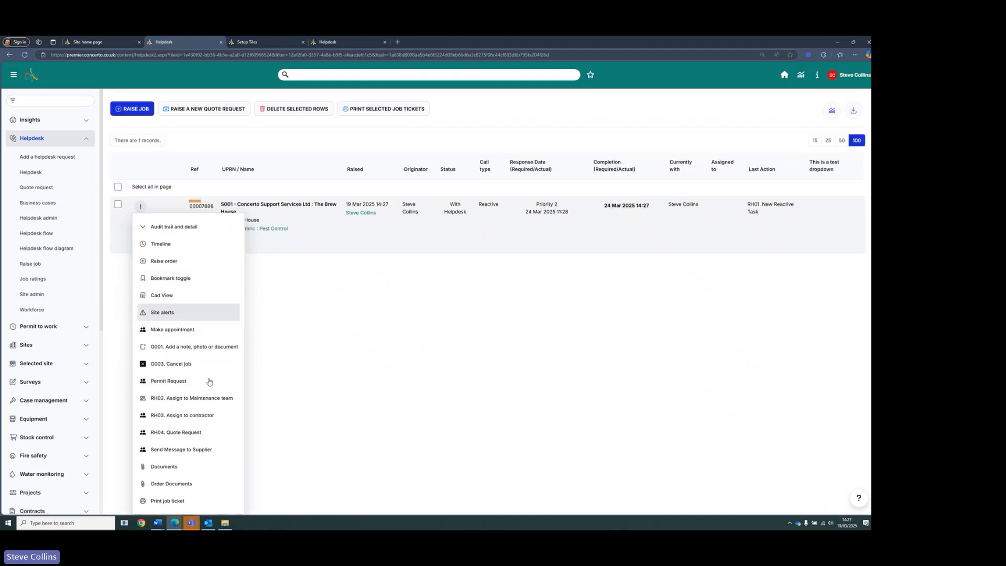
left_click(210, 398)
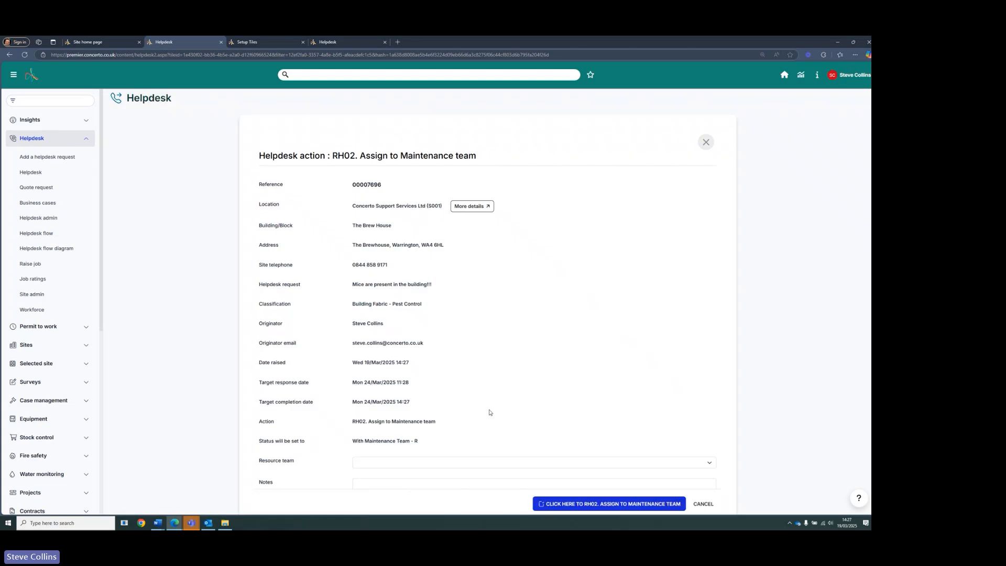
scroll(490, 411, "down", 2)
left_click(599, 439)
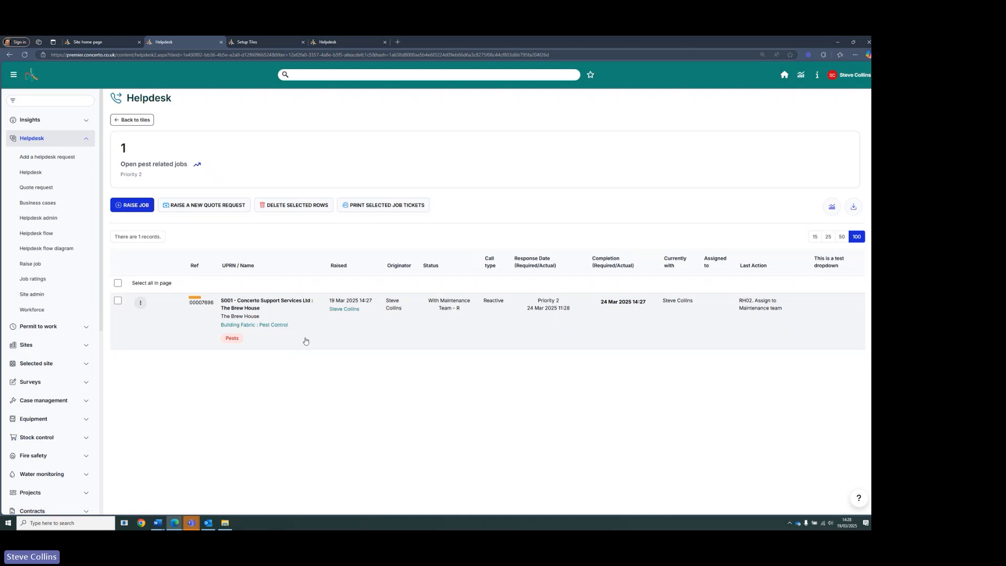
- Go back to the tiles dashboard and open Setup tiles
left_click(134, 120)
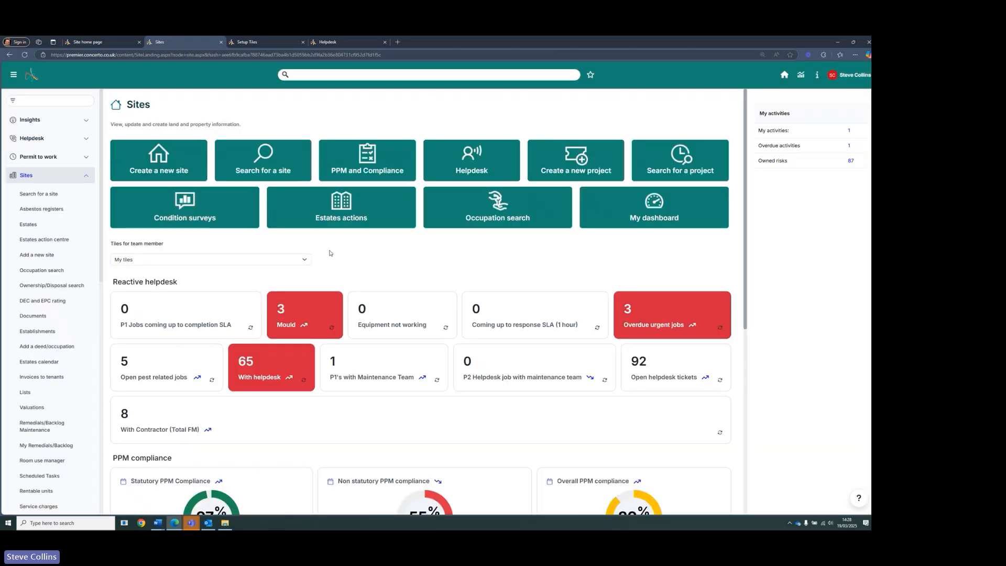
scroll(330, 253, "down", 4)
scroll(329, 253, "down", 3)
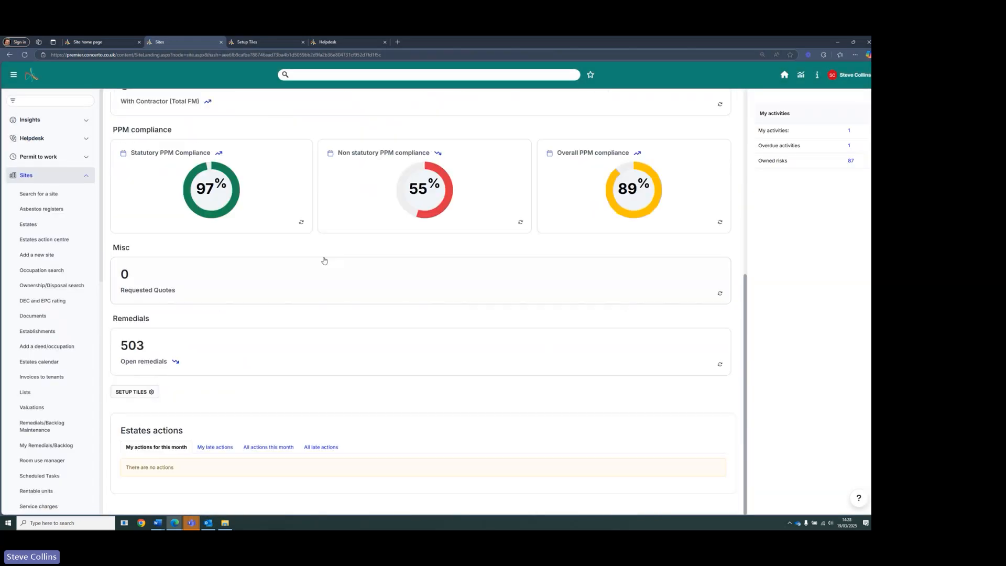
left_click(134, 391)
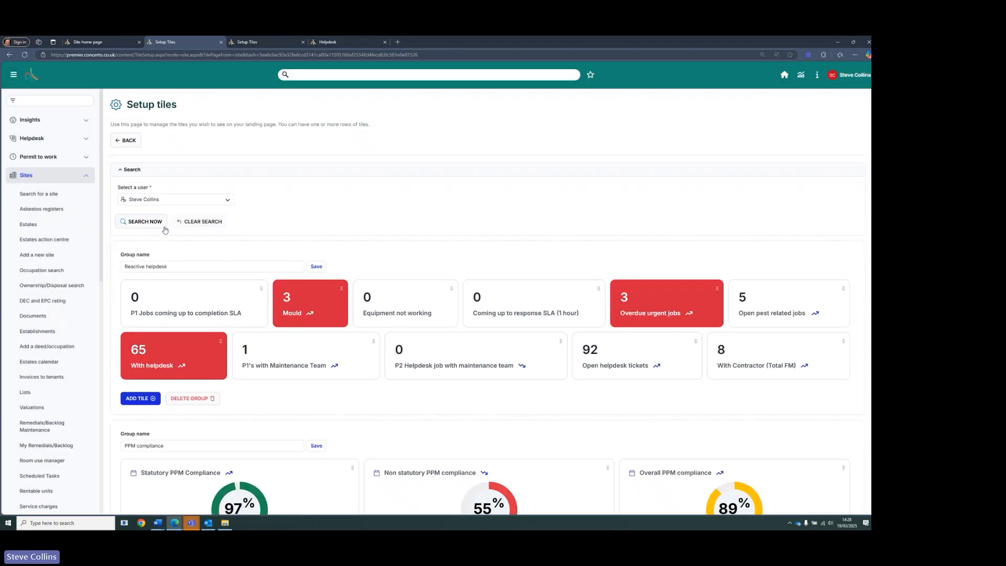
- Add a new tile to the Reactive helpdesk group with Cases as the source of data
left_click(140, 331)
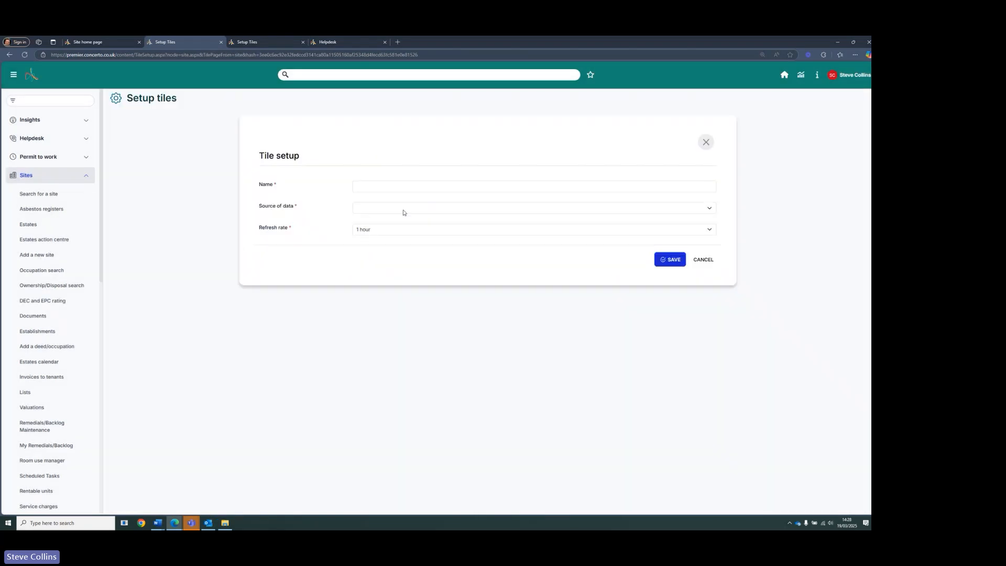
left_click(404, 209)
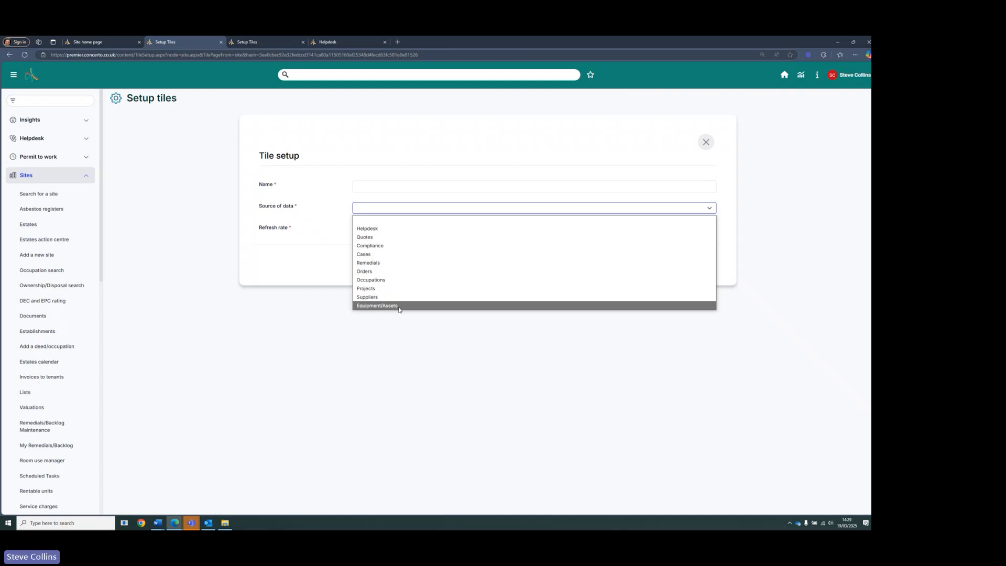
left_click(367, 255)
scroll(314, 227, "down", 3)
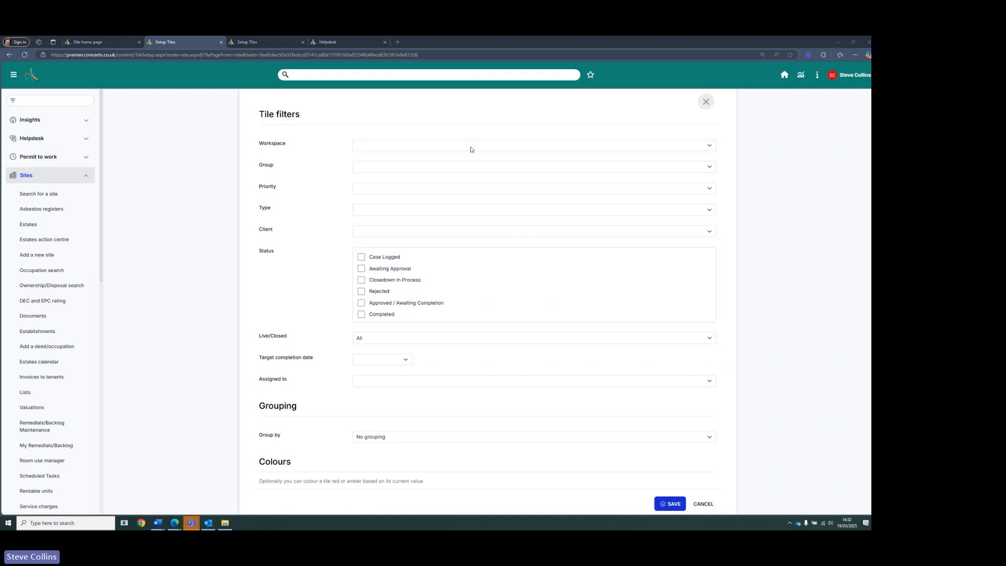
- Switch the new tile's source of data to Helpdesk
scroll(440, 179, "up", 3)
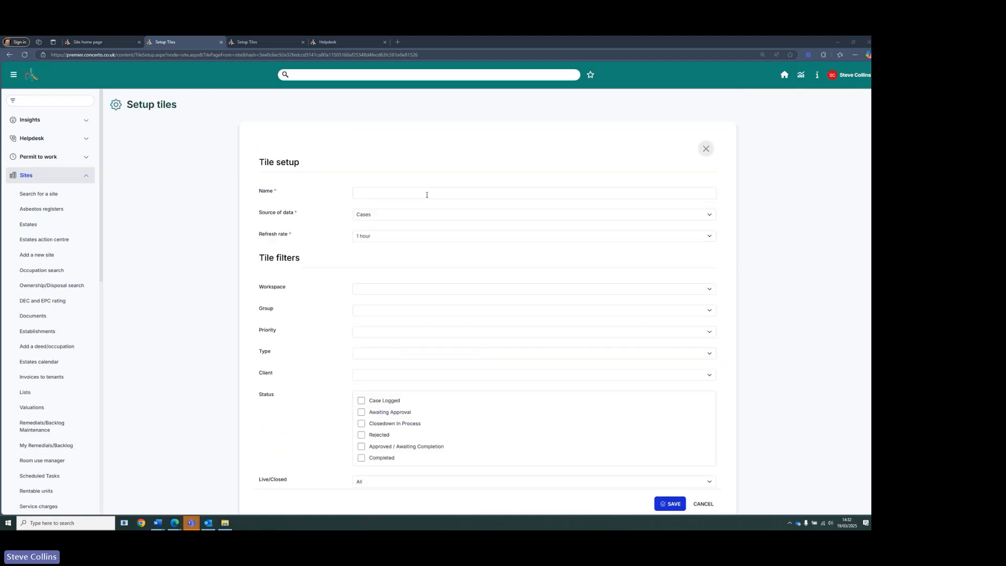
left_click(478, 216)
left_click(422, 236)
- Review the Helpdesk tile filters, including the Category options, and close the tile setup without saving
scroll(404, 296, "down", 2)
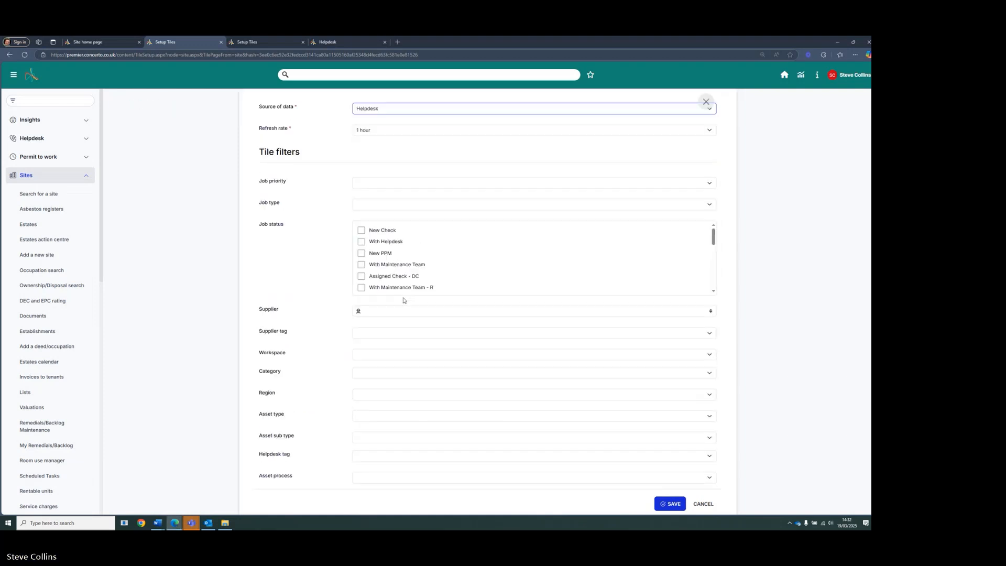
scroll(404, 300, "down", 3)
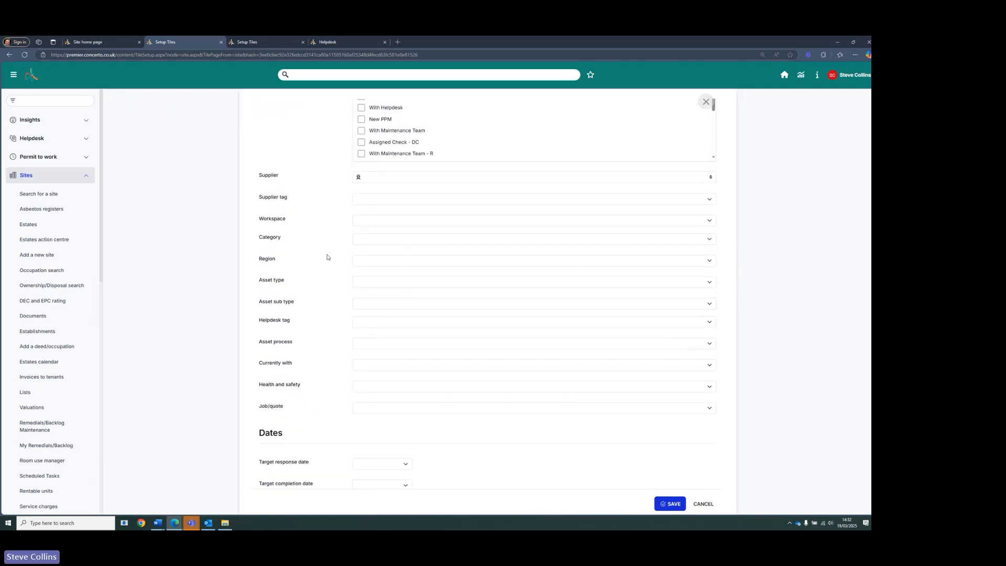
scroll(327, 257, "up", 3)
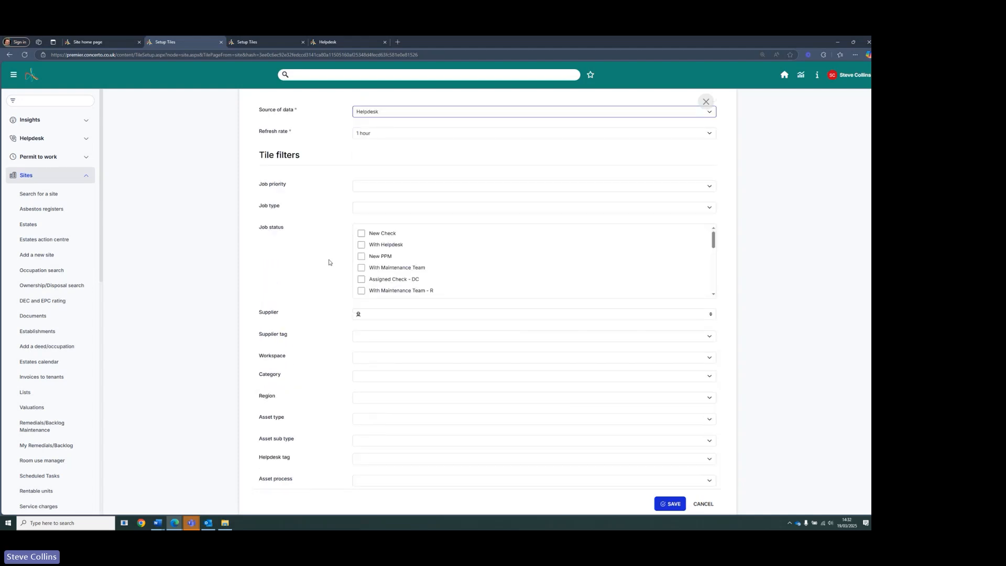
scroll(329, 262, "down", 2)
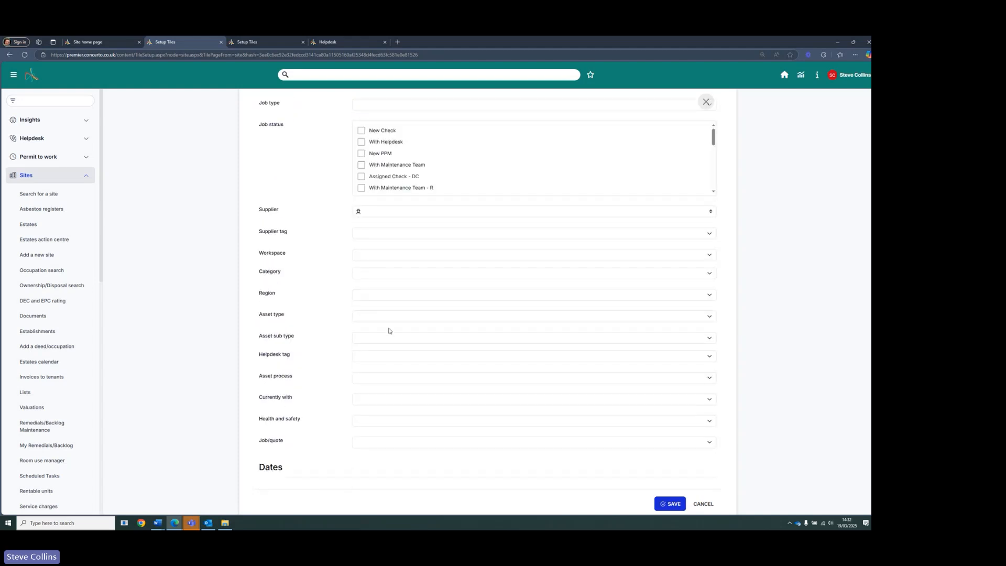
left_click(373, 275)
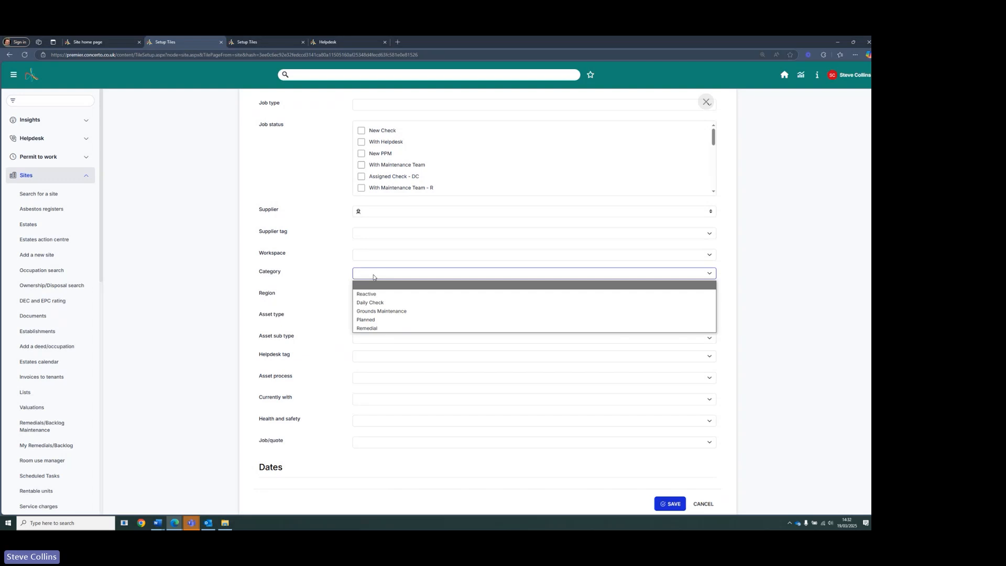
left_click(335, 280)
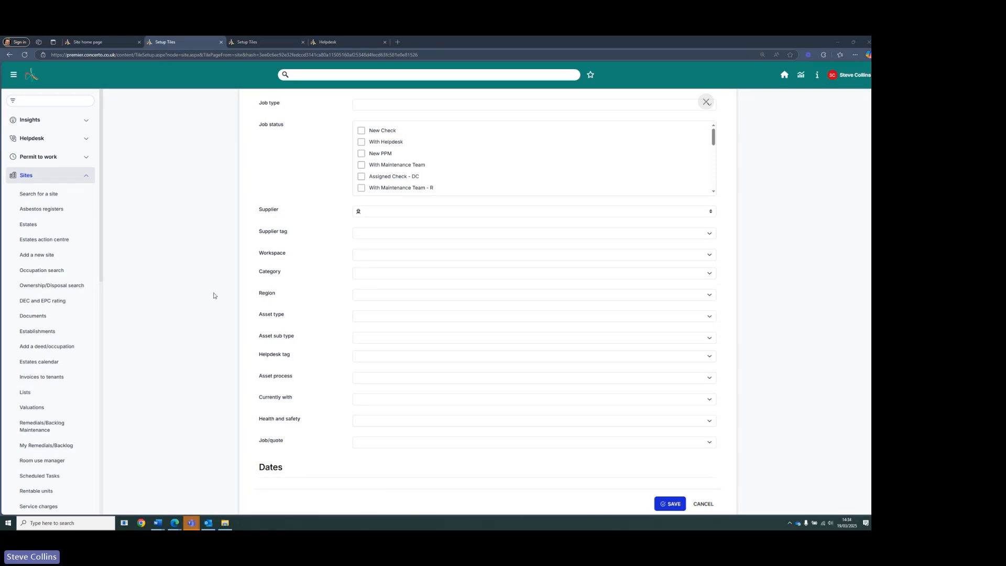
scroll(361, 318, "up", 4)
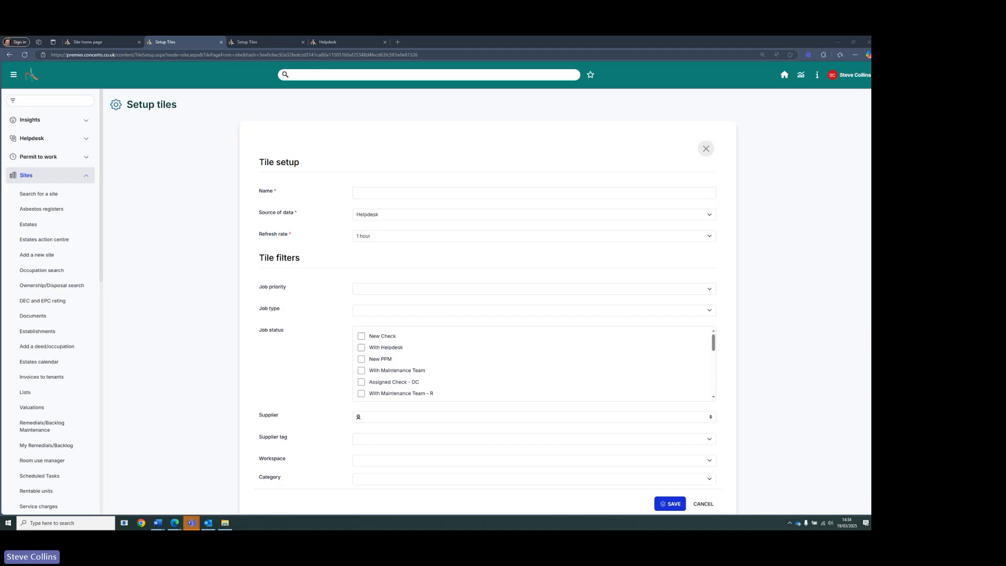
left_click(707, 148)
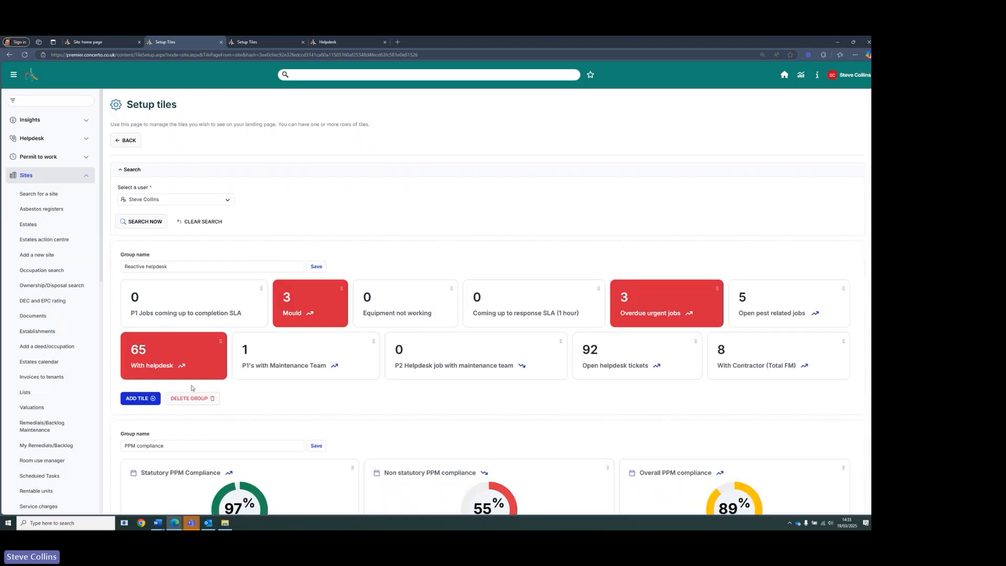
- Browse the remaining tile groups on the Setup tiles page
scroll(191, 386, "down", 3)
scroll(152, 417, "down", 4)
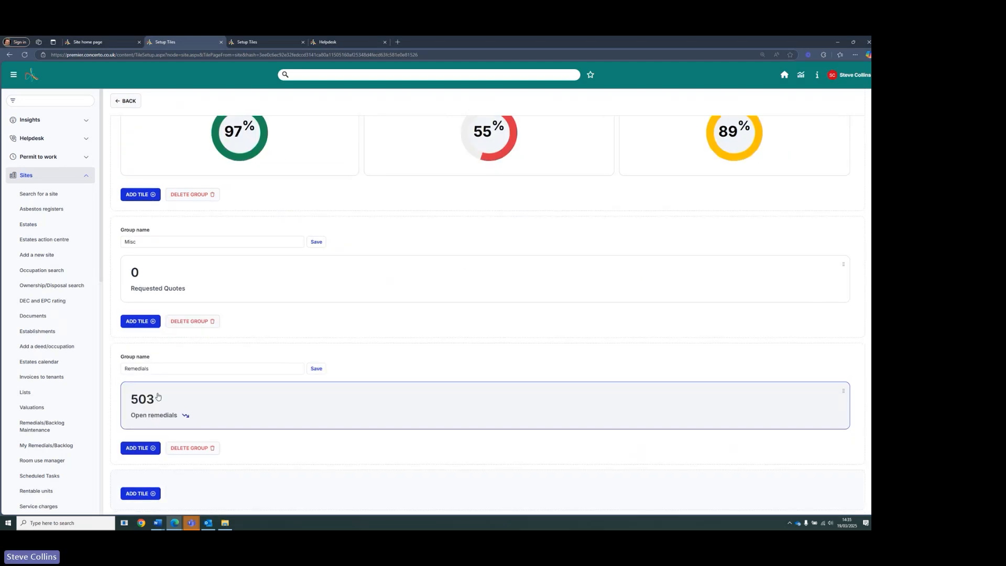
scroll(158, 346, "up", 4)
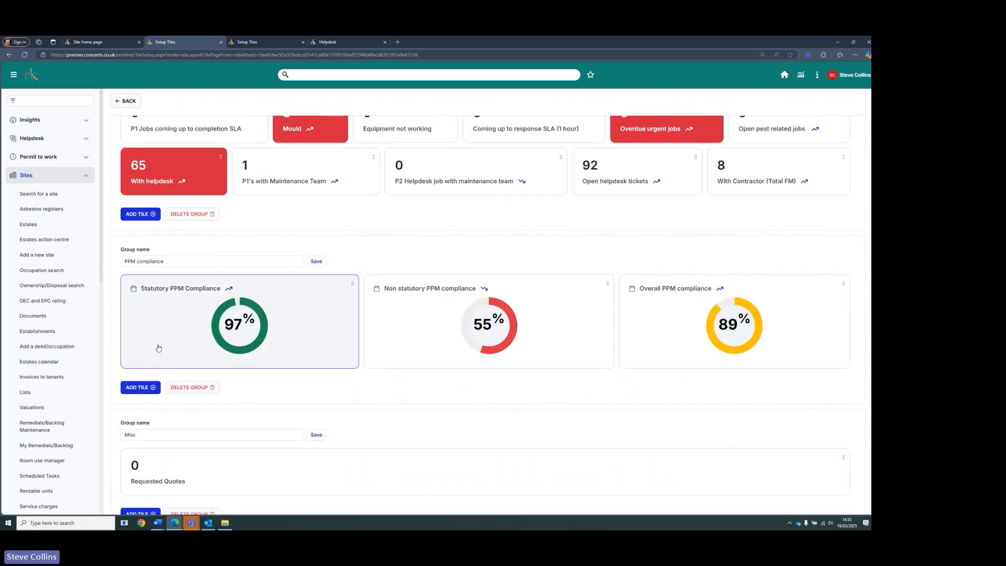